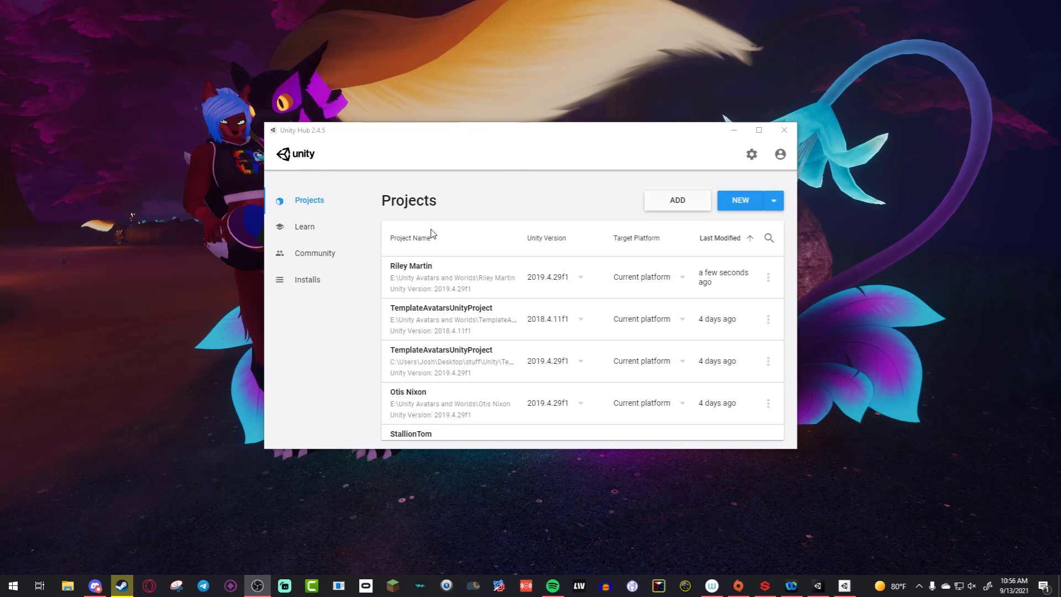
Step: Open the Unity download archive from the dialog for adding a Unity version and list the Unity 2018.x releases
left_click(339, 282)
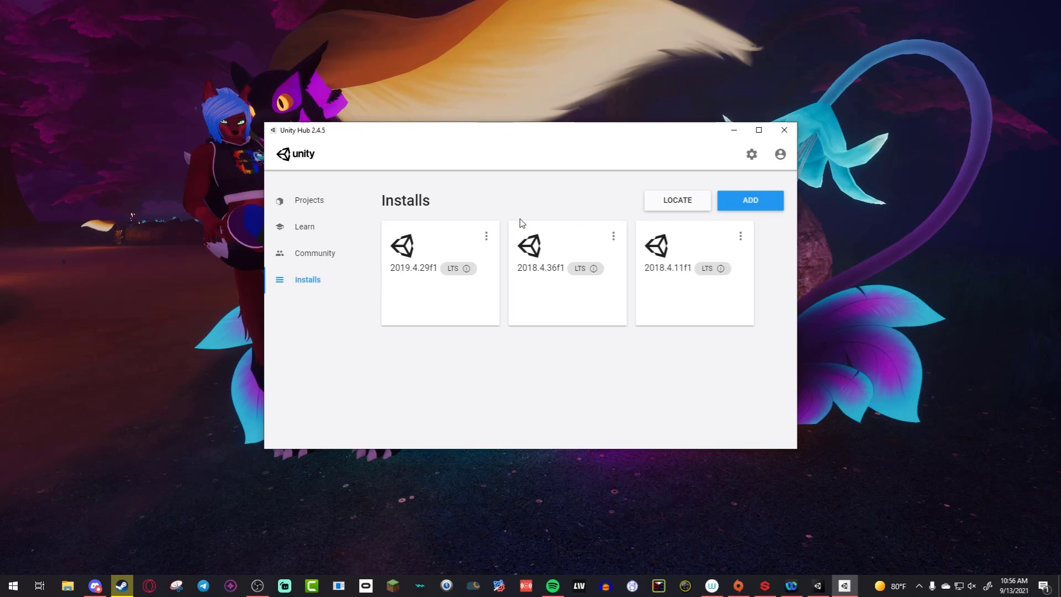
left_click(724, 206)
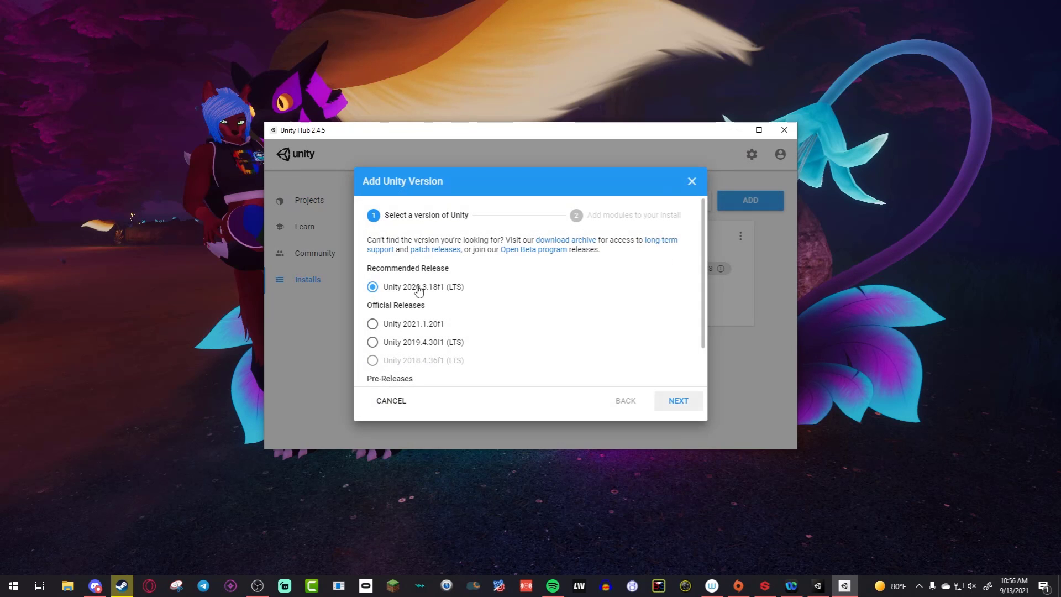
left_click(574, 245)
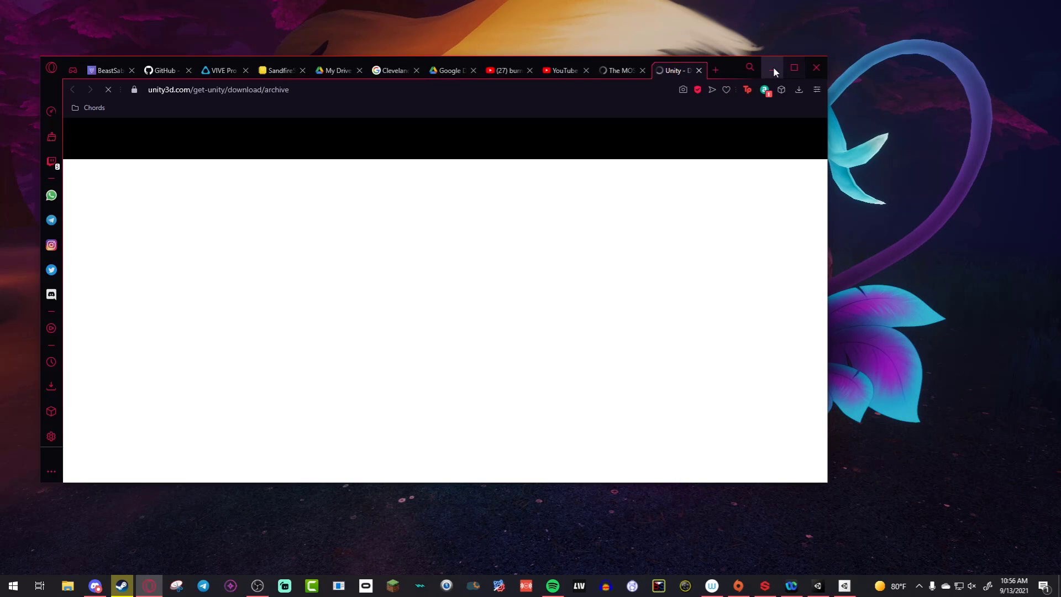
left_click(795, 68)
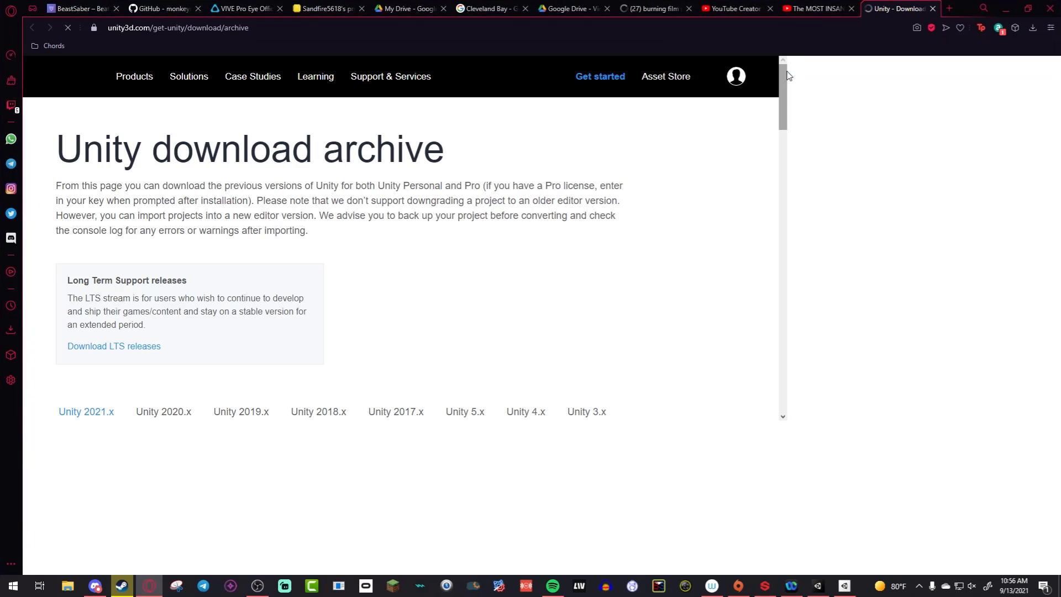
scroll(332, 288, "down", 2)
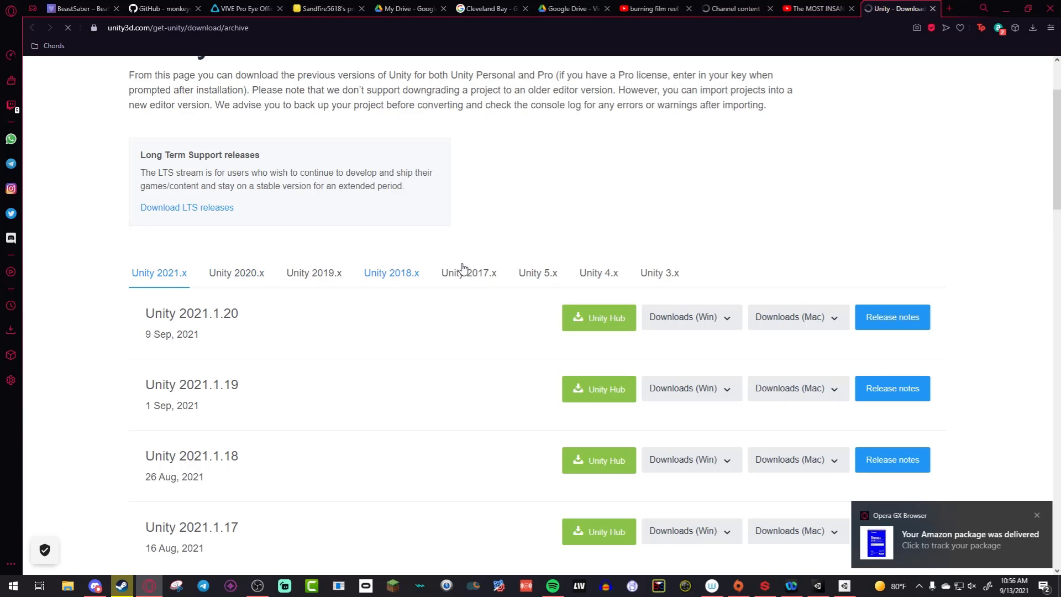
left_click(397, 275)
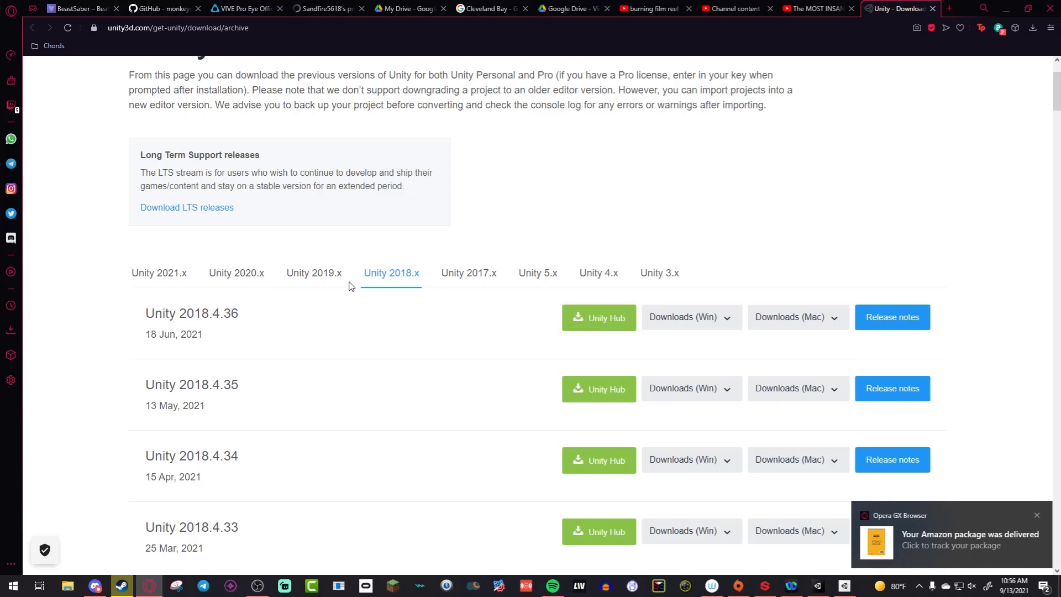
Step: Find Unity 2018.4.11 in the archive and send it to Unity Hub for installation
scroll(293, 307, "down", 2)
scroll(293, 307, "down", 20)
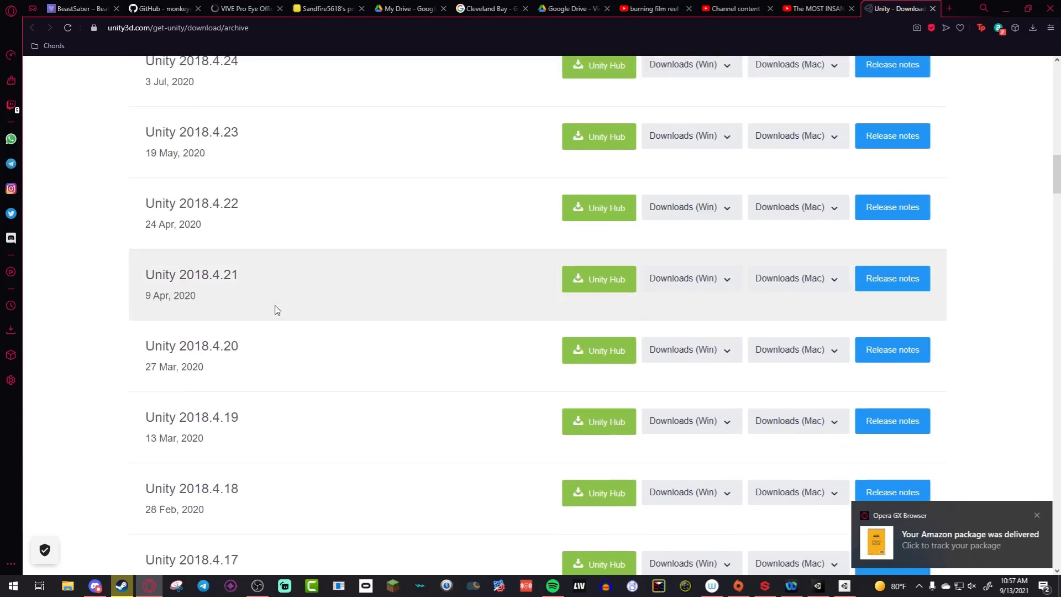
scroll(278, 310, "down", 2)
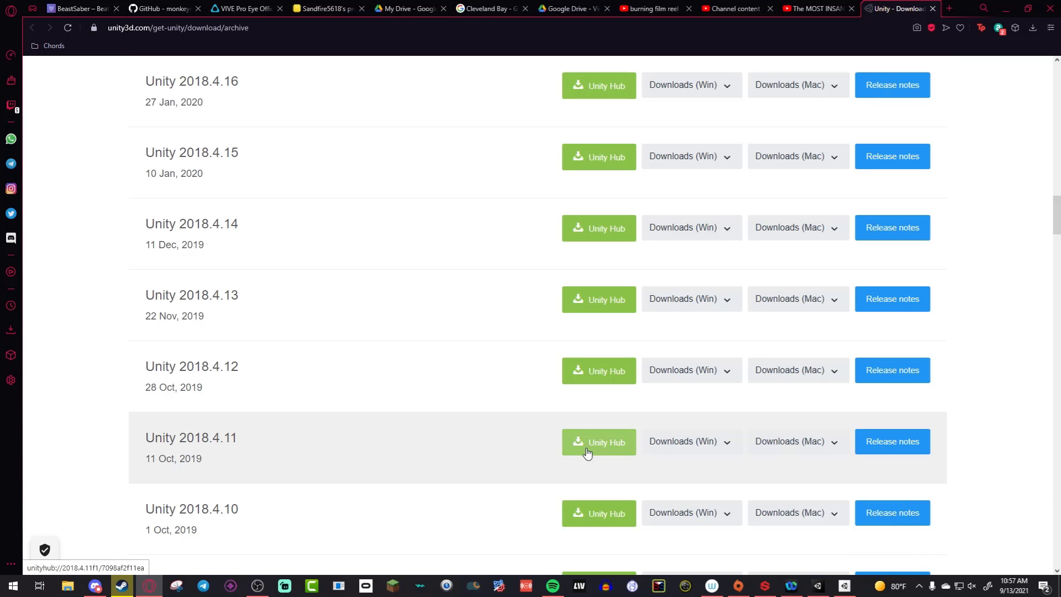
left_click(590, 441)
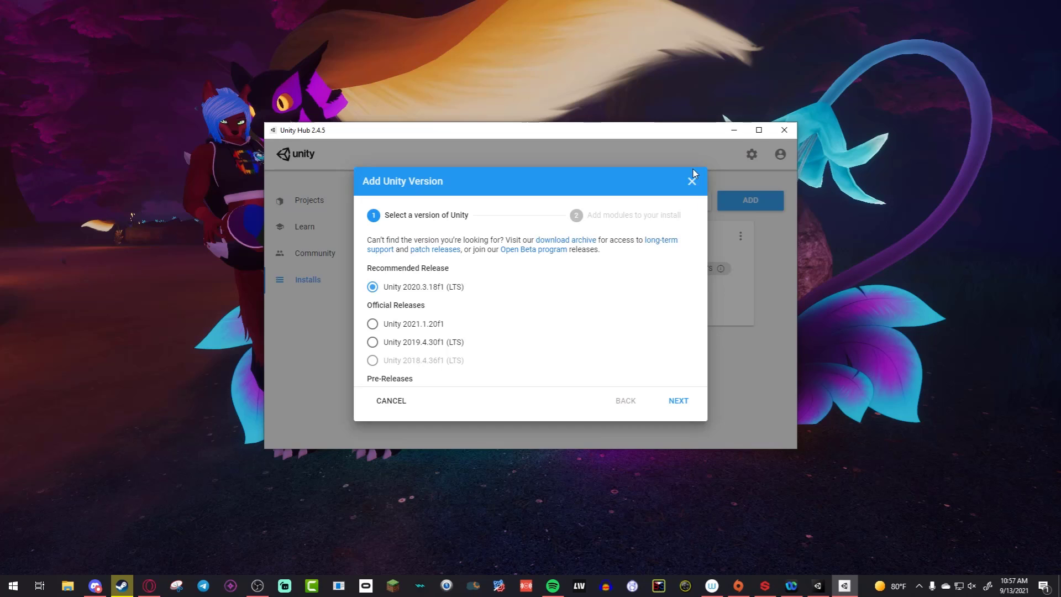
Step: Close the Add Unity Version dialog and open the TemplateAvatarsUnityProject that uses Unity 2018.4.11f1
left_click(693, 182)
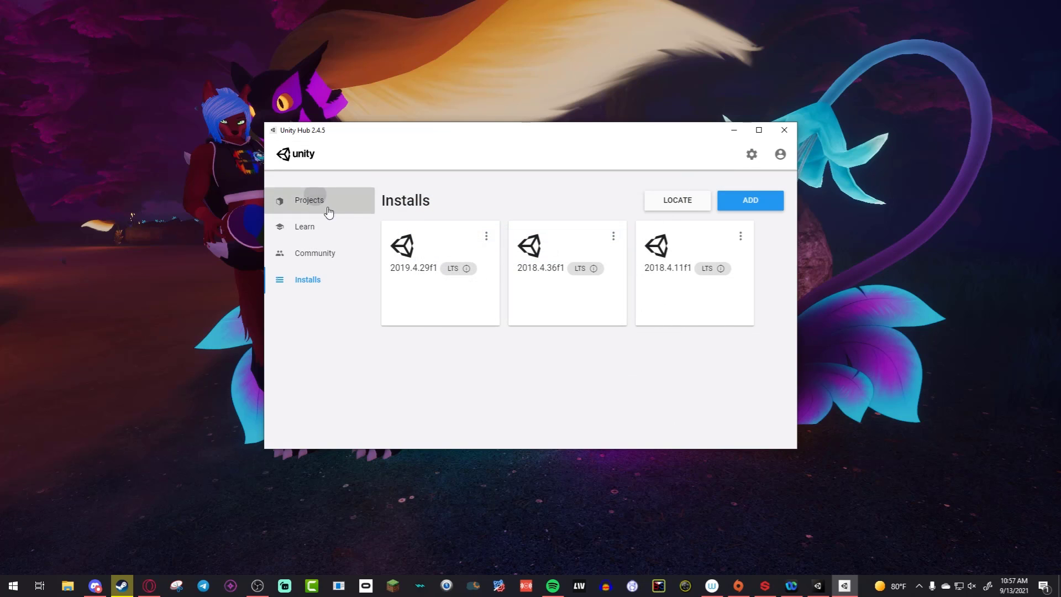
left_click(323, 205)
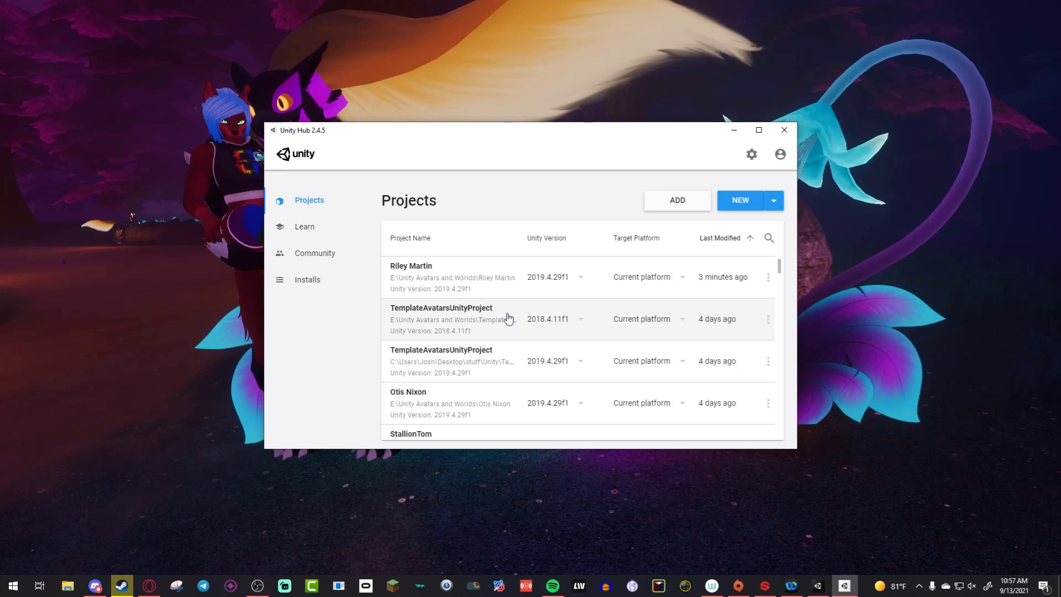
left_click(468, 319)
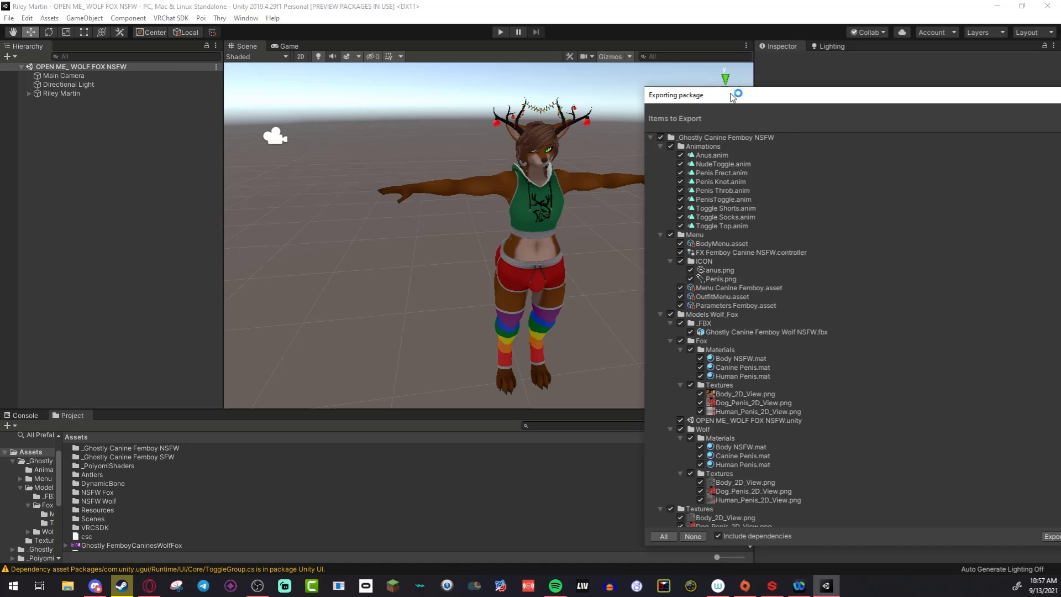
Step: Move the package export window fully into view and exclude the DynamicBone folder from the items to export
left_click_drag(732, 95, 695, 75)
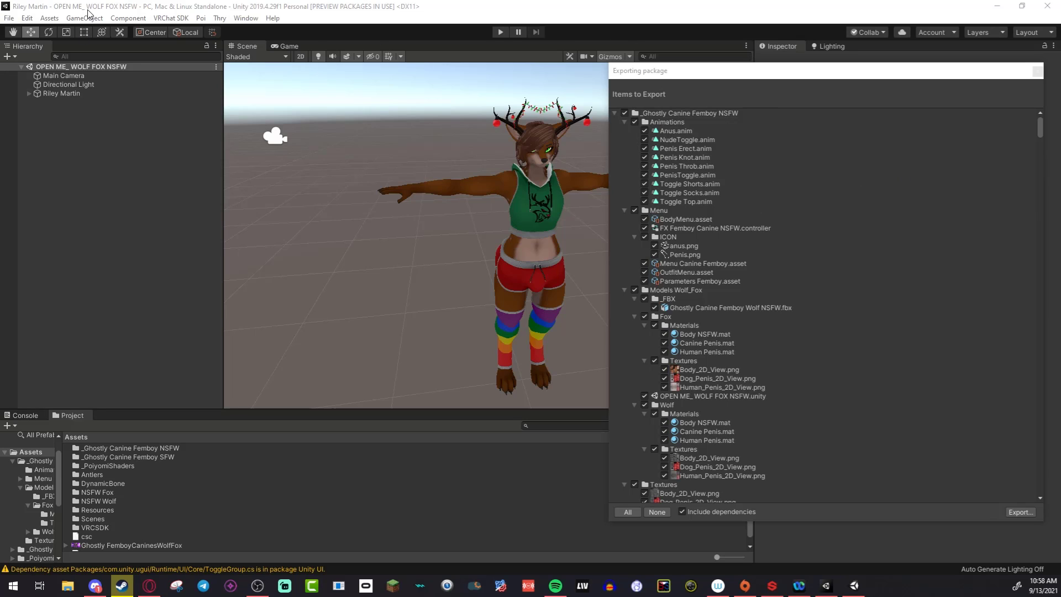
left_click(689, 77)
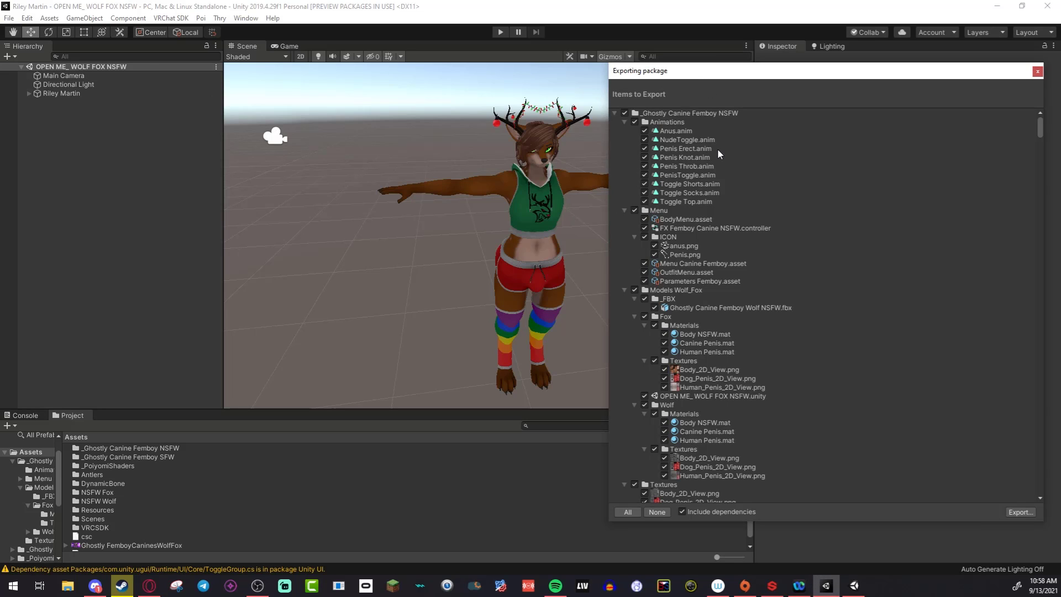
scroll(717, 148, "down", 3)
scroll(705, 198, "down", 9)
scroll(699, 255, "down", 13)
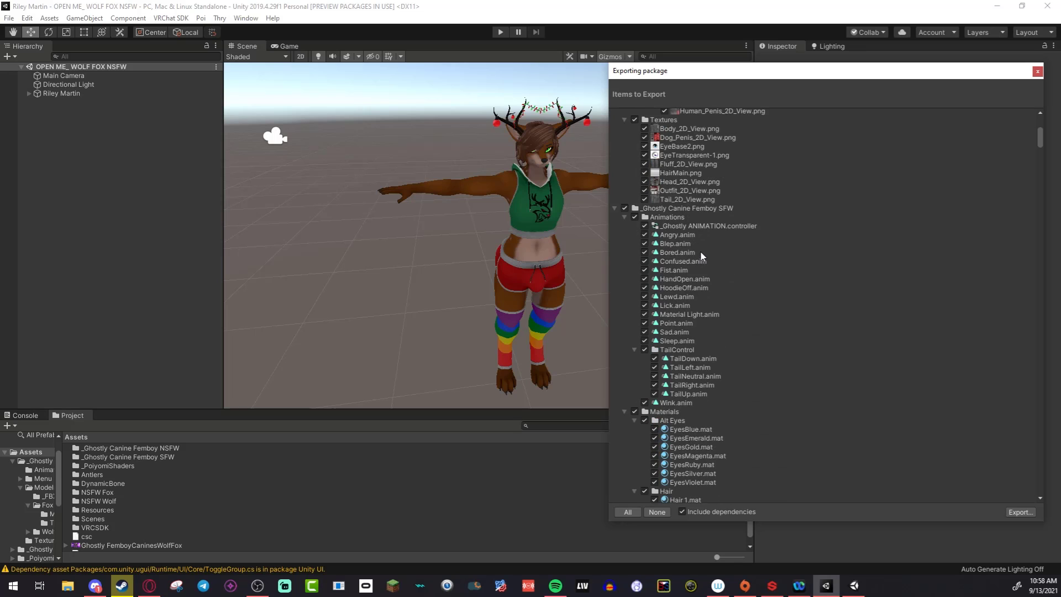
scroll(648, 203, "down", 12)
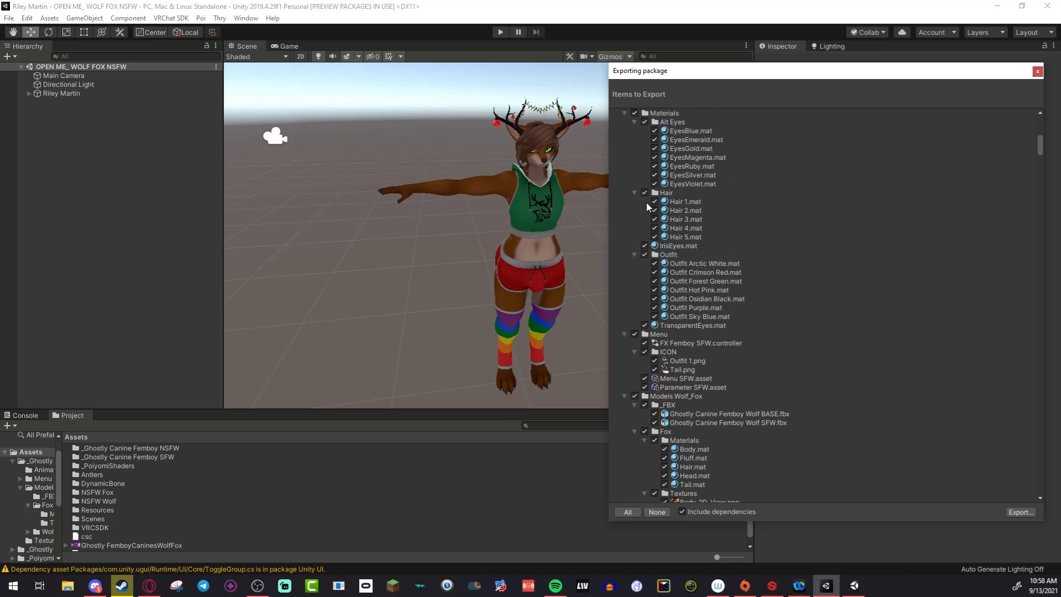
scroll(653, 210, "down", 20)
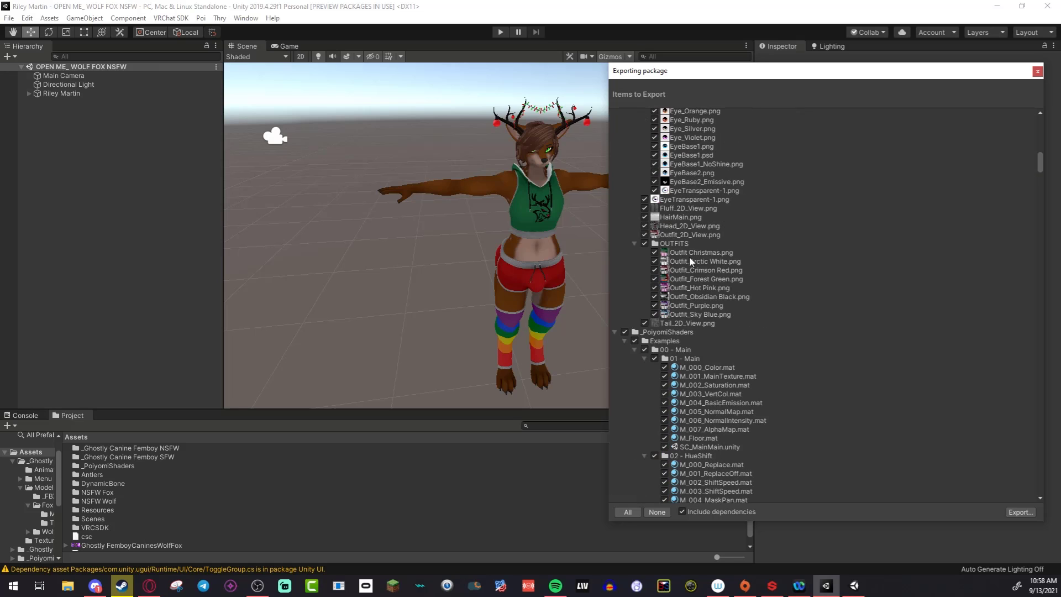
scroll(695, 252, "down", 6)
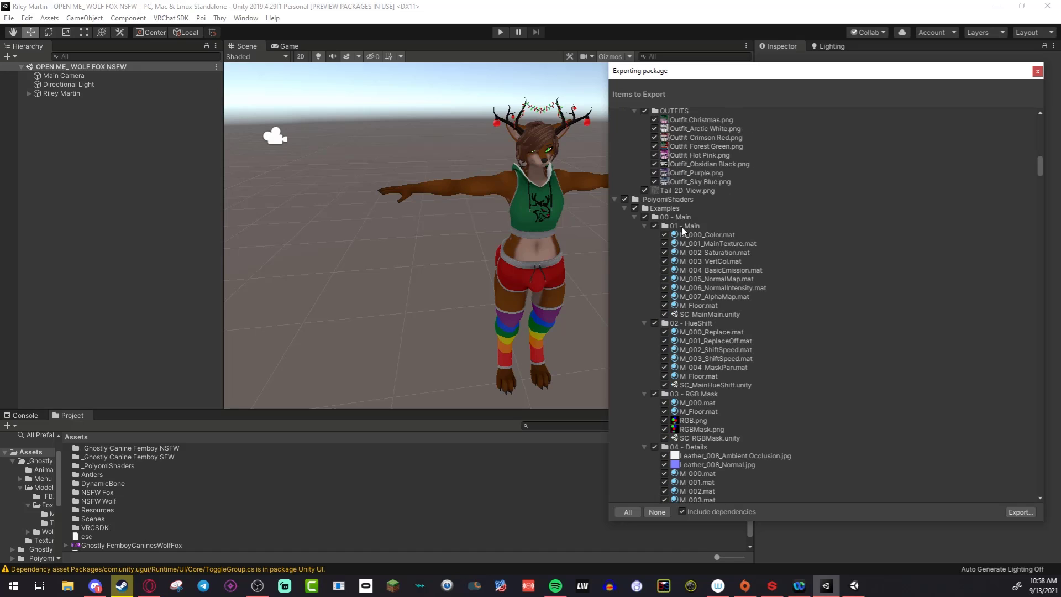
scroll(648, 213, "down", 16)
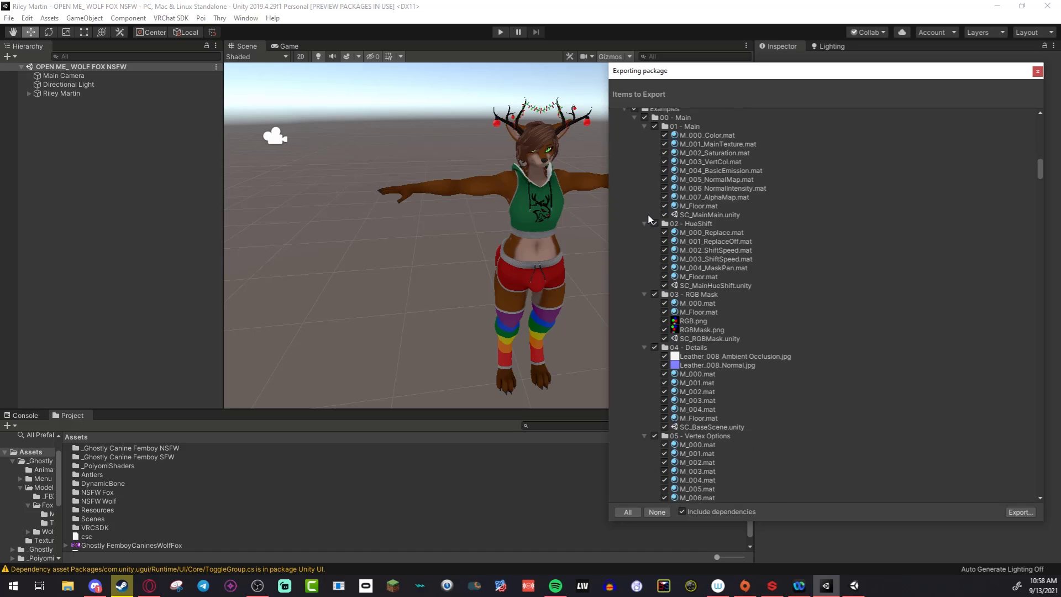
scroll(661, 229, "down", 15)
left_click(625, 312)
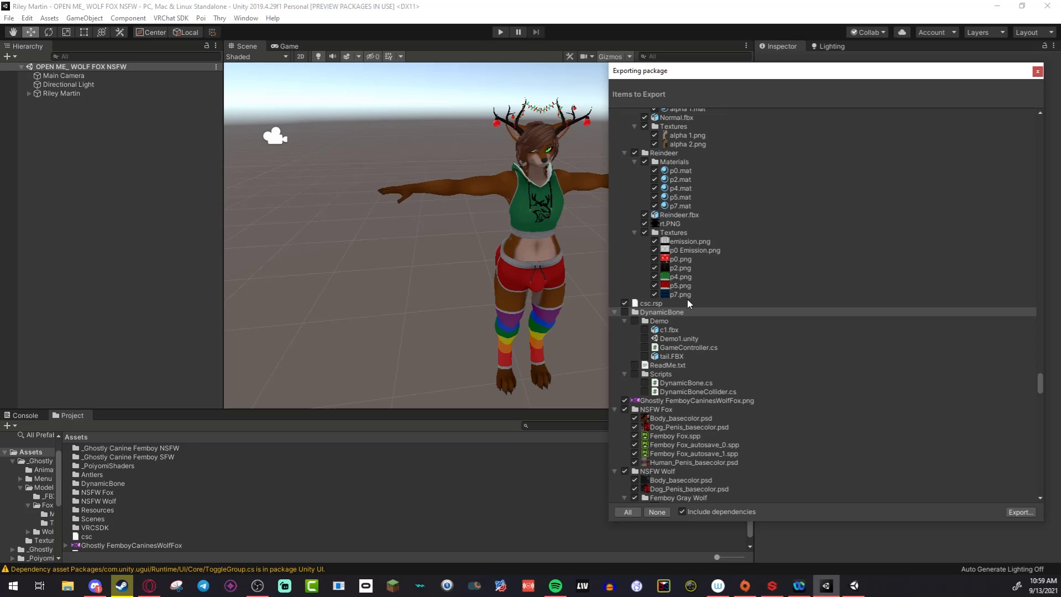
Step: Exclude the VRCSDK folder and all its contents from the items to export
scroll(768, 254, "down", 4)
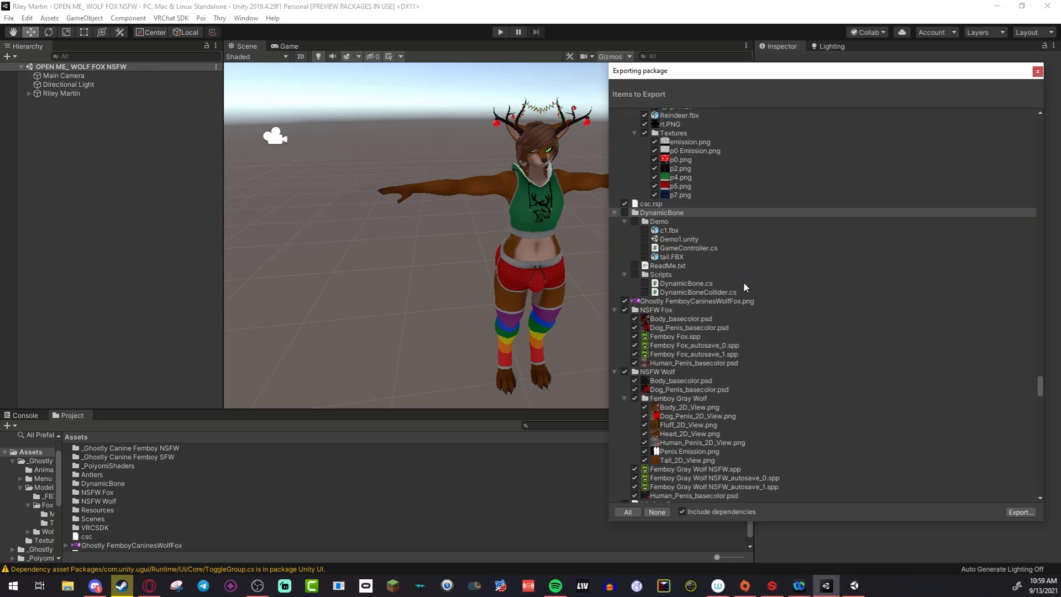
scroll(744, 283, "down", 1)
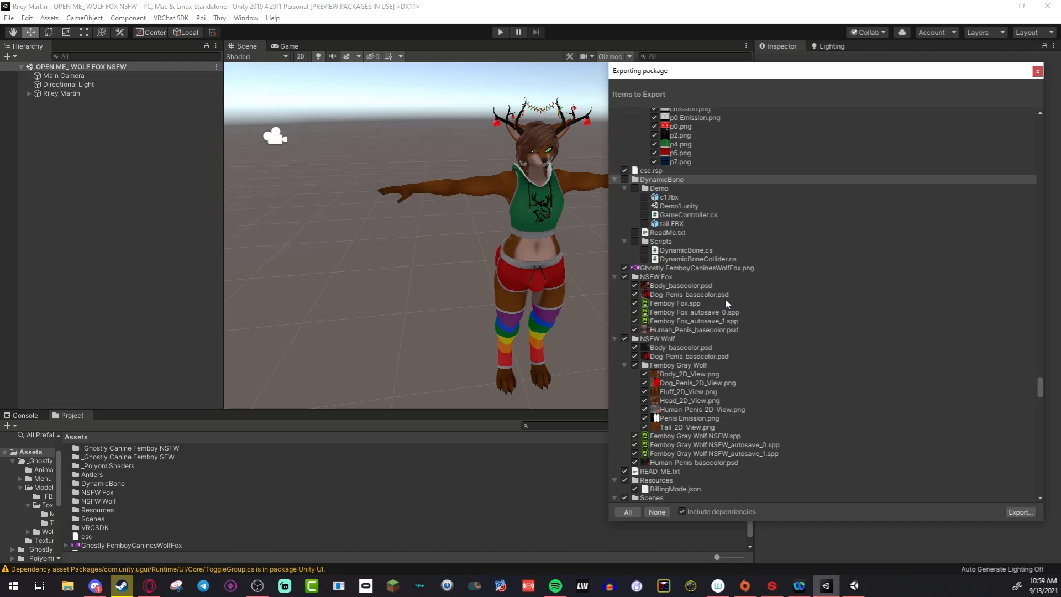
scroll(721, 283, "down", 5)
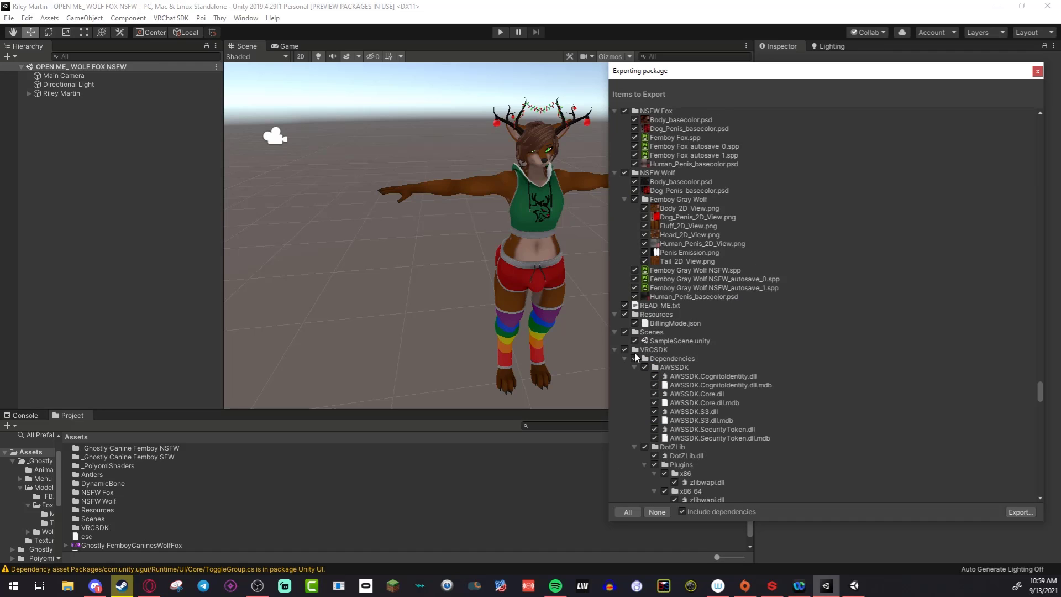
left_click(626, 350)
scroll(652, 332, "down", 15)
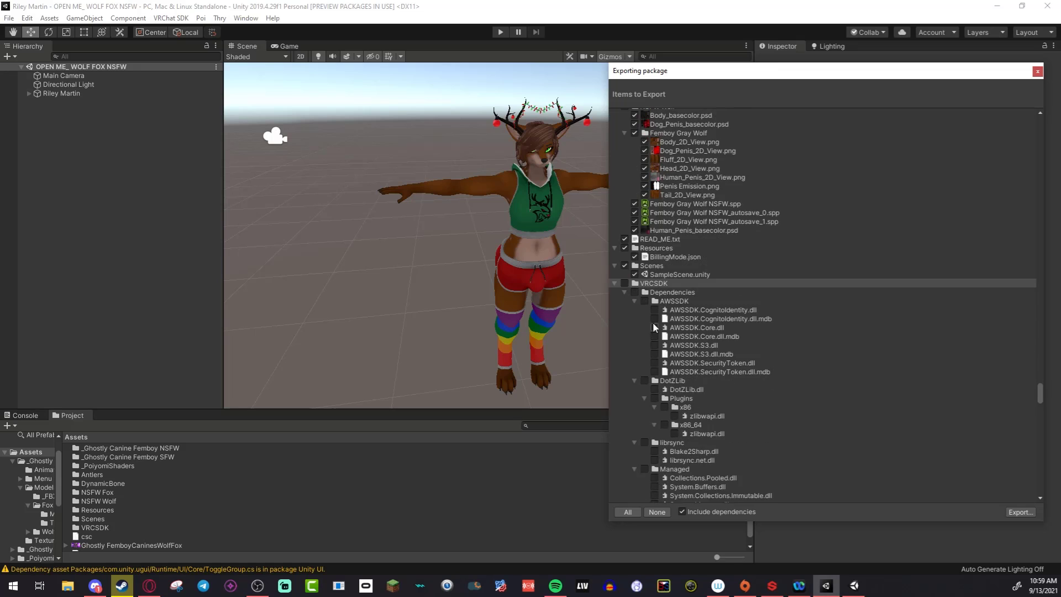
scroll(718, 346, "up", 10)
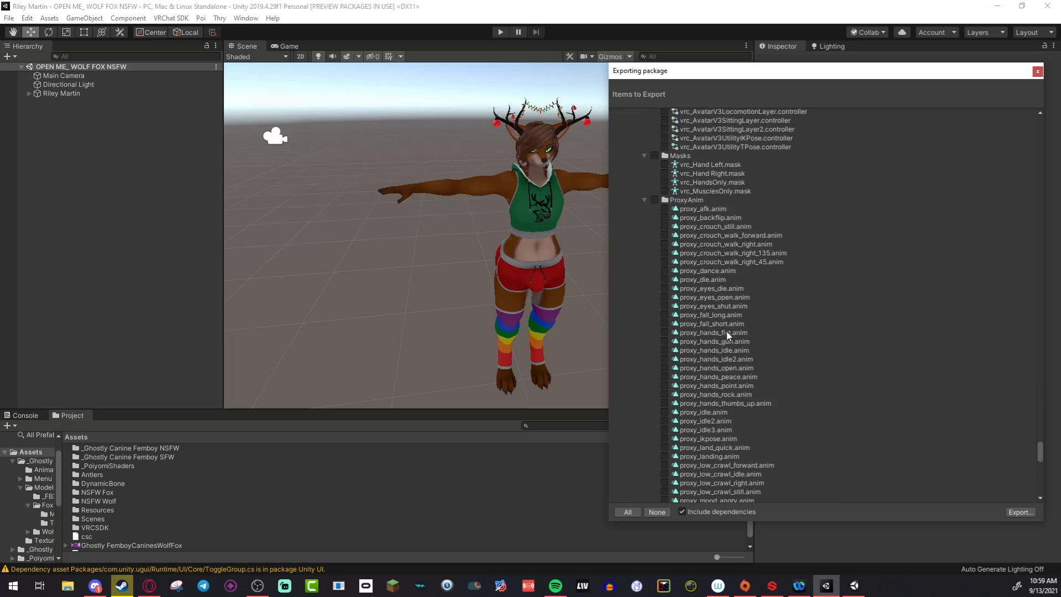
scroll(707, 334, "up", 10)
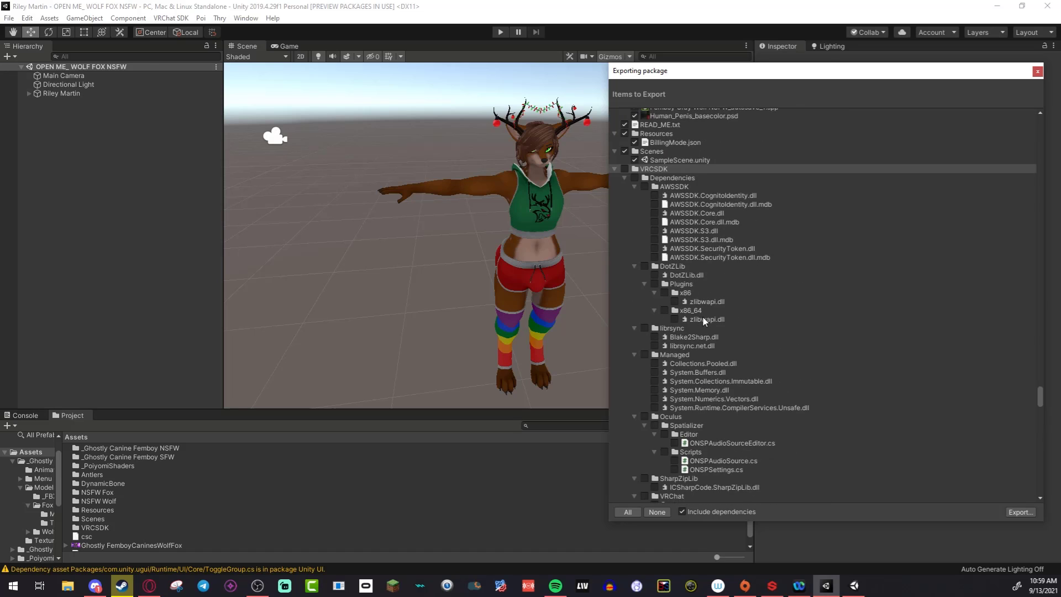
scroll(703, 319, "up", 5)
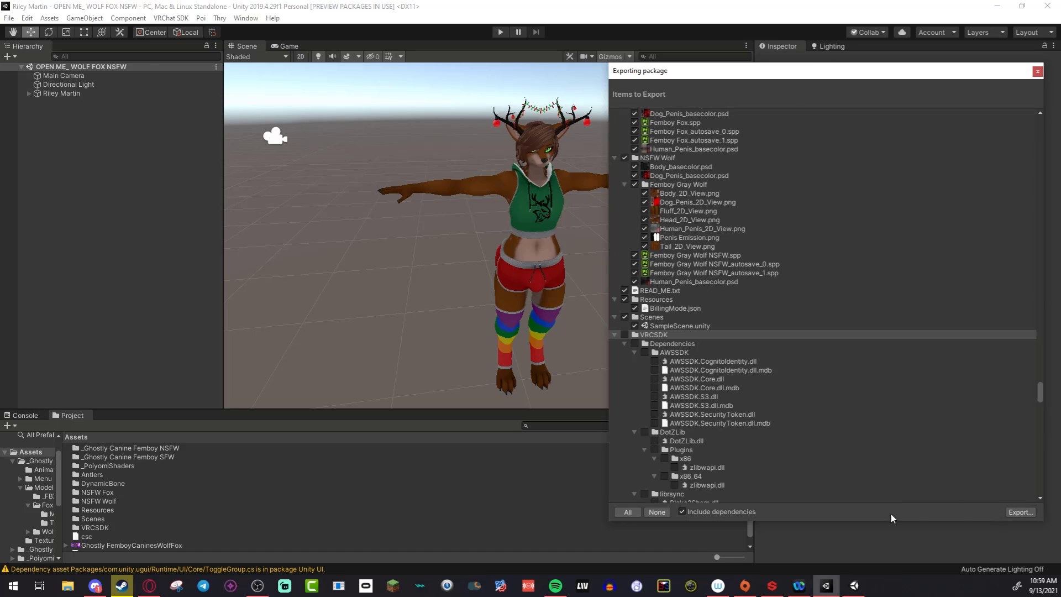
Step: Export the selected items to the Desktop as a unitypackage named after the avatar, with both initials capitalised
left_click(1020, 513)
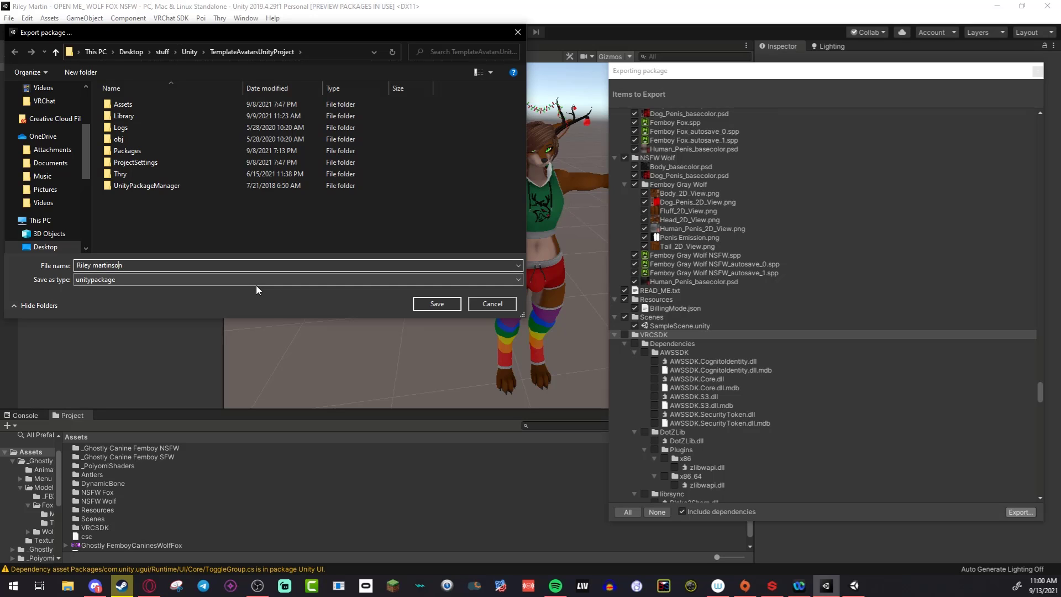
key("Left")
key("BackSpace")
type("M")
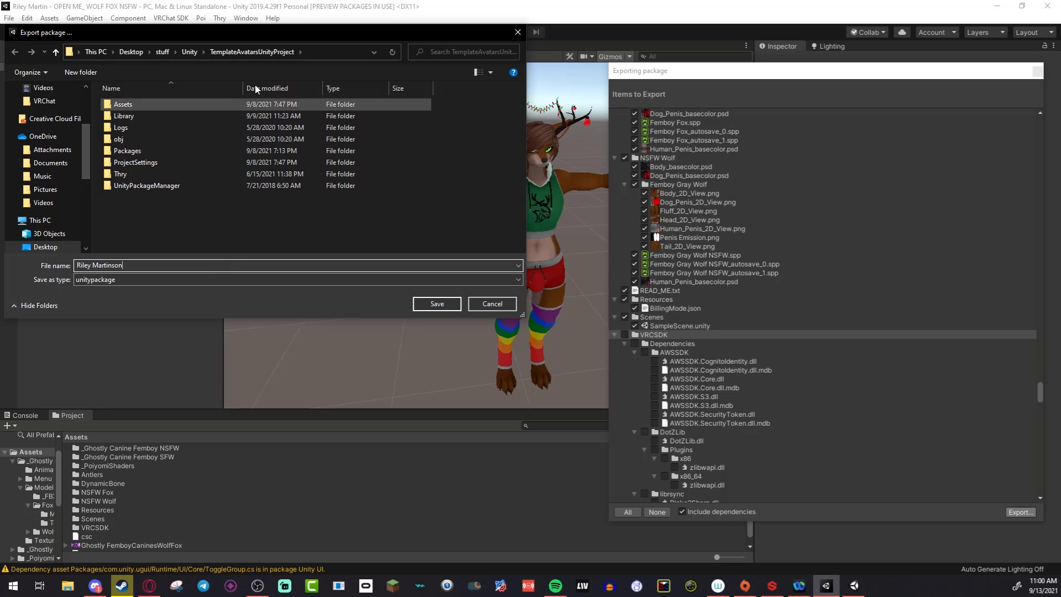
scroll(82, 103, "up", 3)
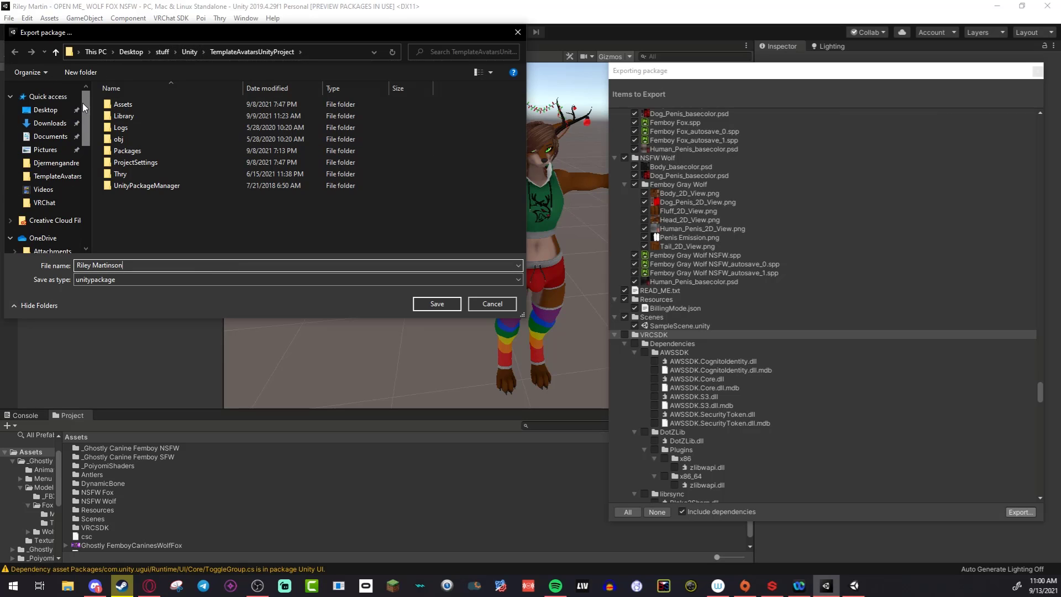
left_click(46, 110)
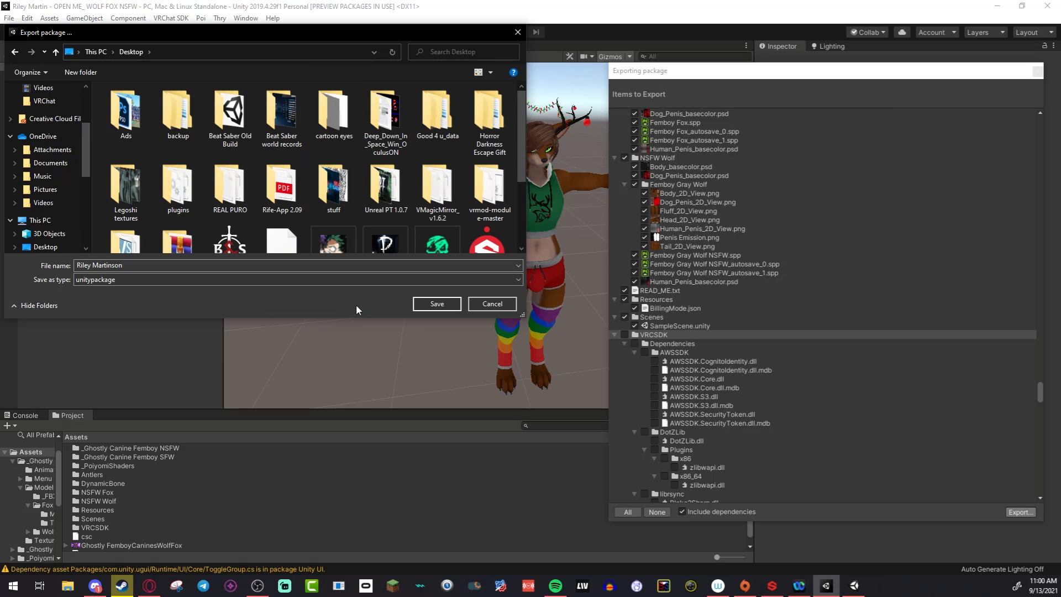
left_click(433, 303)
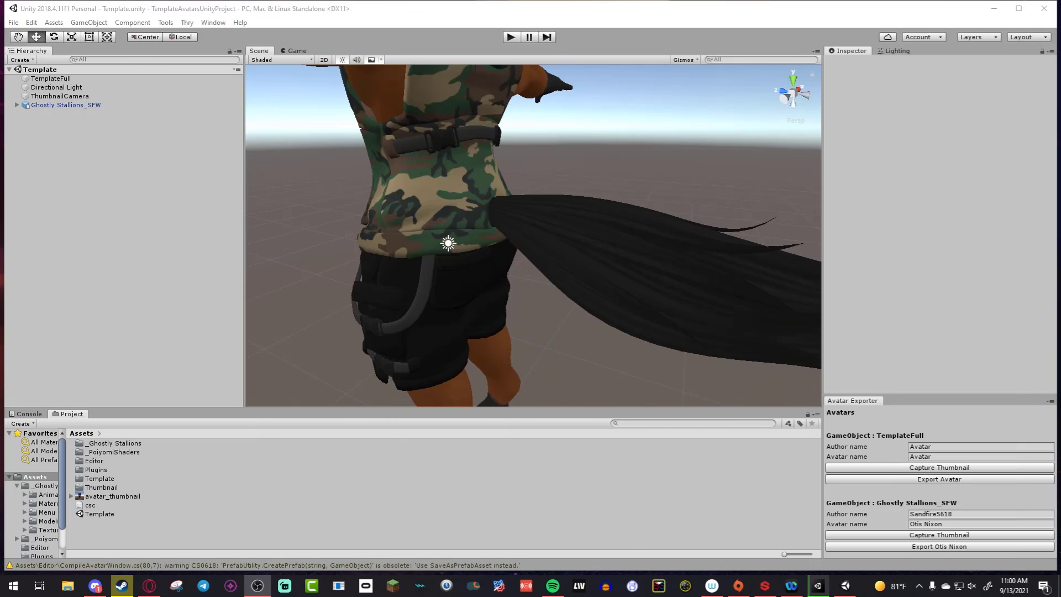
Step: Maximize the Unity 2018.4.11f1 template project window and view the Ghostly Stallions_SFW avatar from the front
scroll(405, 273, "down", 3)
left_click_drag(405, 274, 737, 206, "alt")
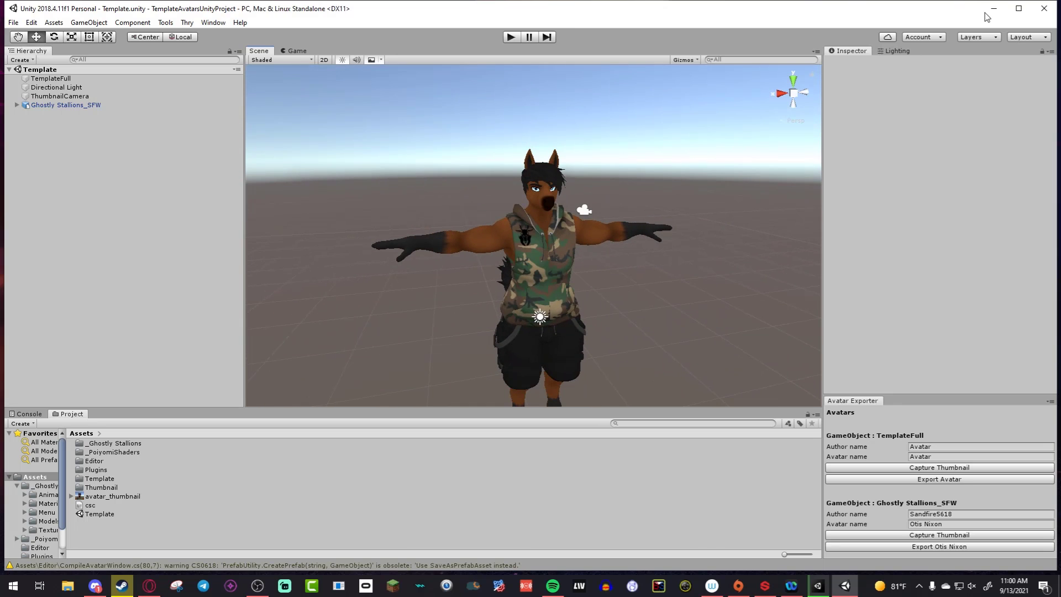
left_click(1019, 8)
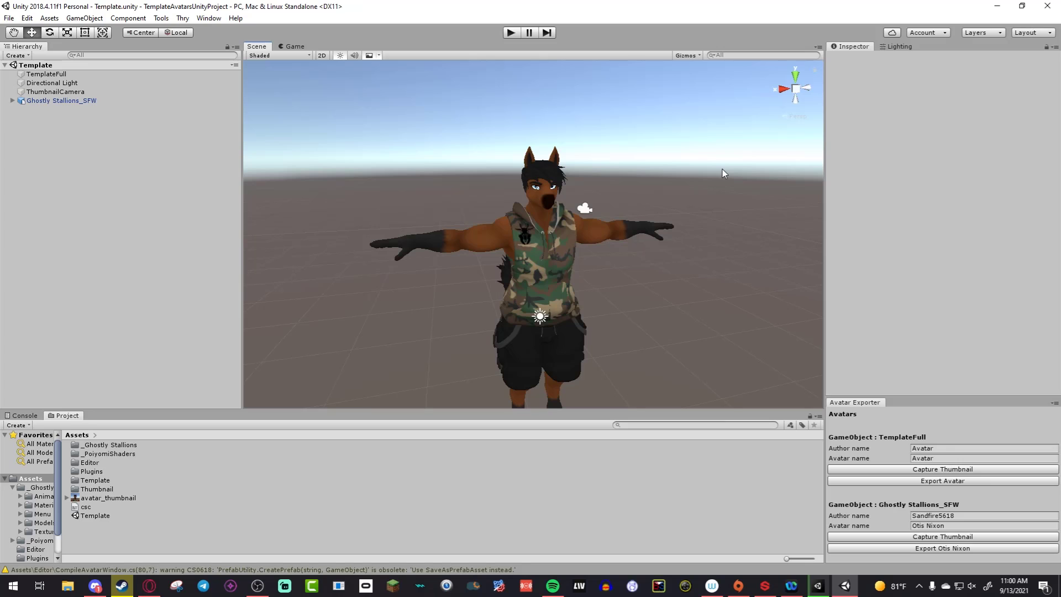
left_click_drag(722, 171, 694, 215, "alt")
key("w")
right_click_drag(693, 215, 693, 197)
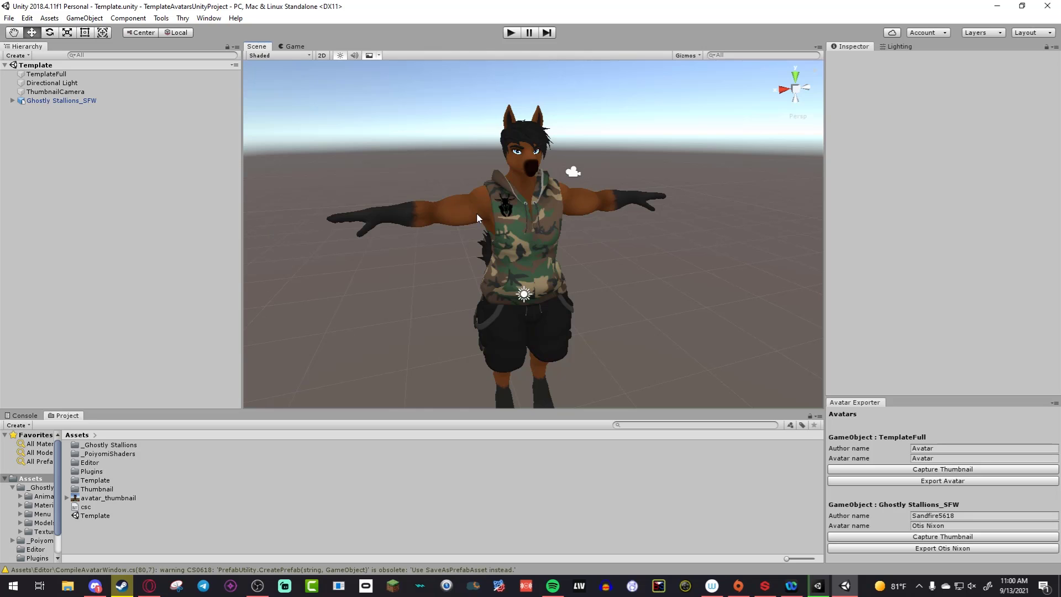
Step: Delete the Ghostly Stallions_SFW avatar from the Template scene and the _Ghostly Stallions folder from the project's assets
left_click(455, 208)
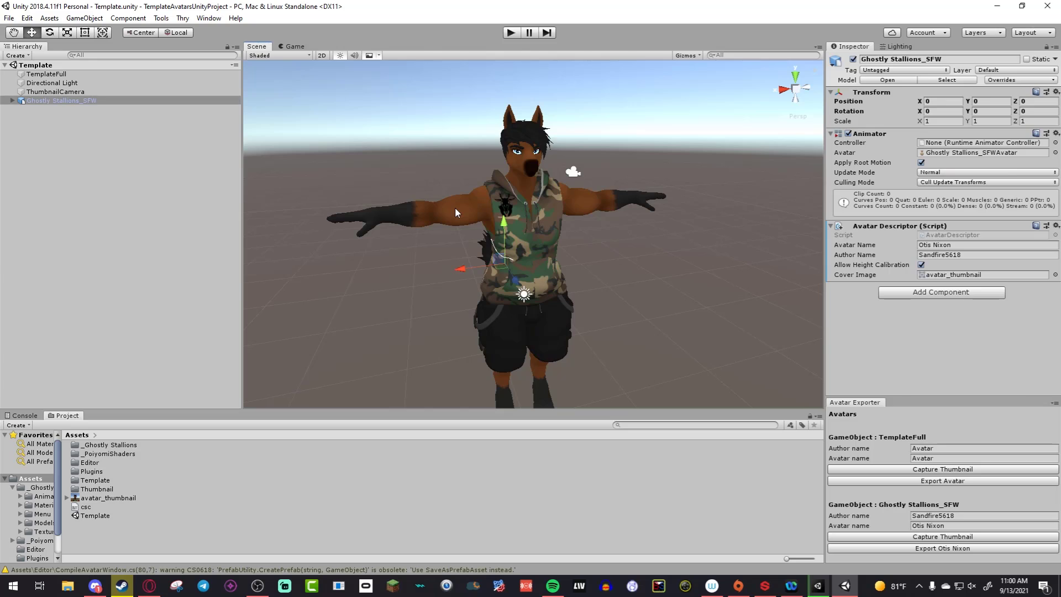
key("Delete")
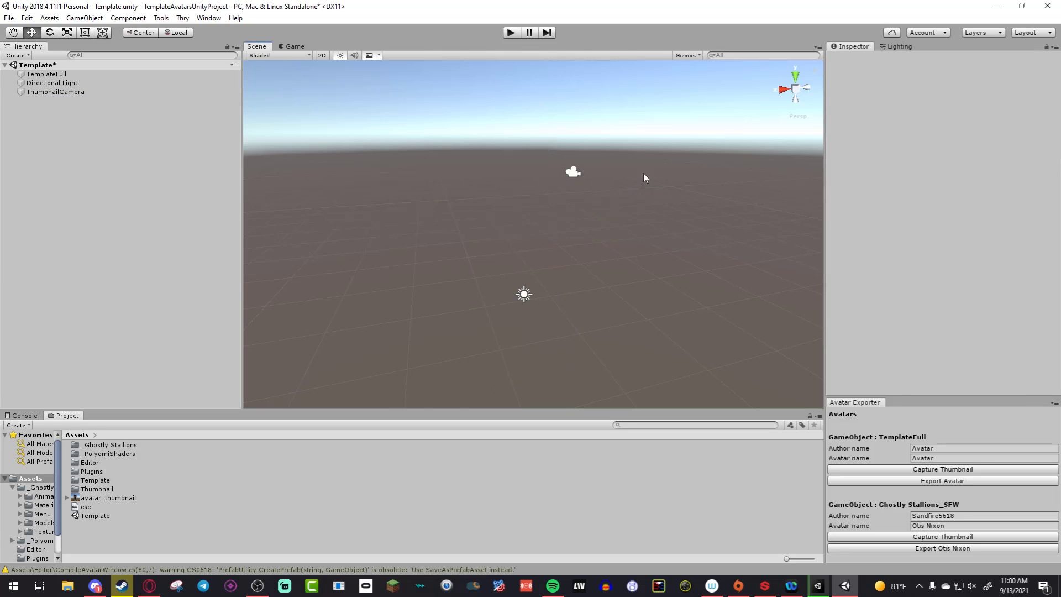
left_click(136, 447)
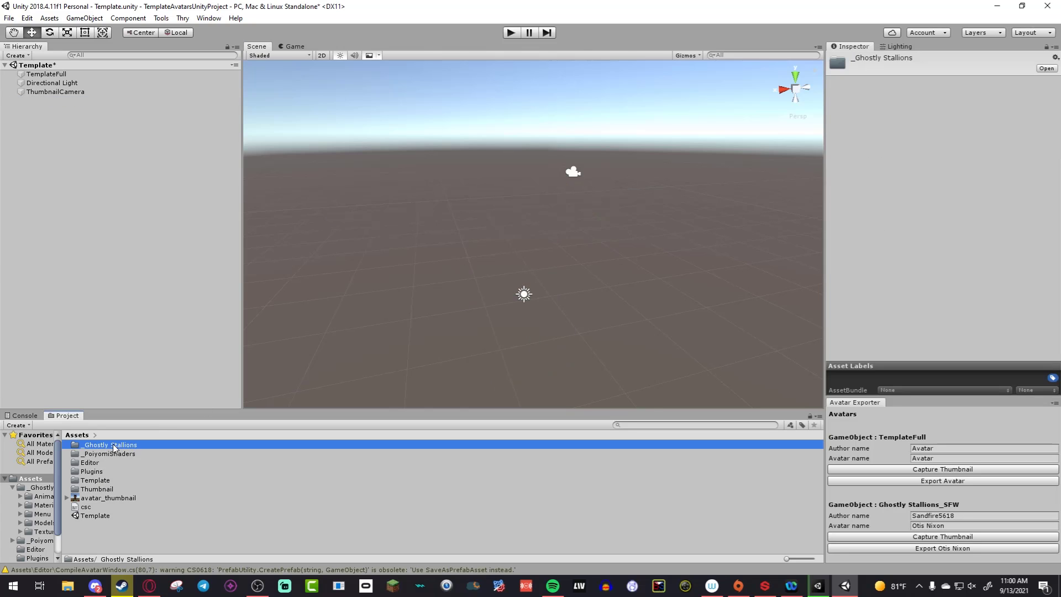
key("Delete")
left_click(561, 315)
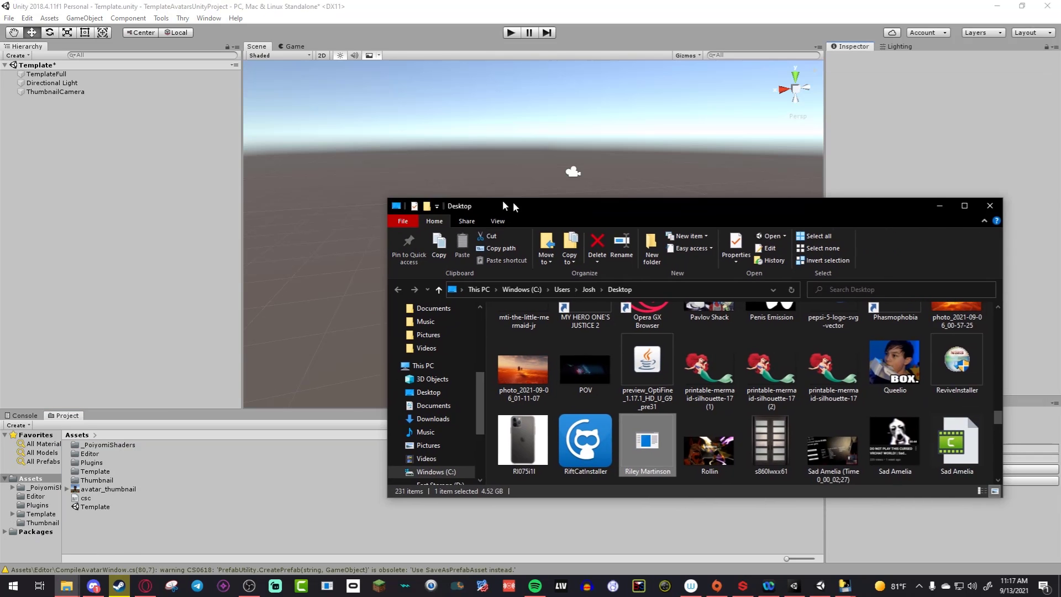
Step: Bring the exported avatar's unitypackage from the Desktop into the template project for import
left_click_drag(503, 201, 479, 108)
left_click_drag(587, 365, 857, 150)
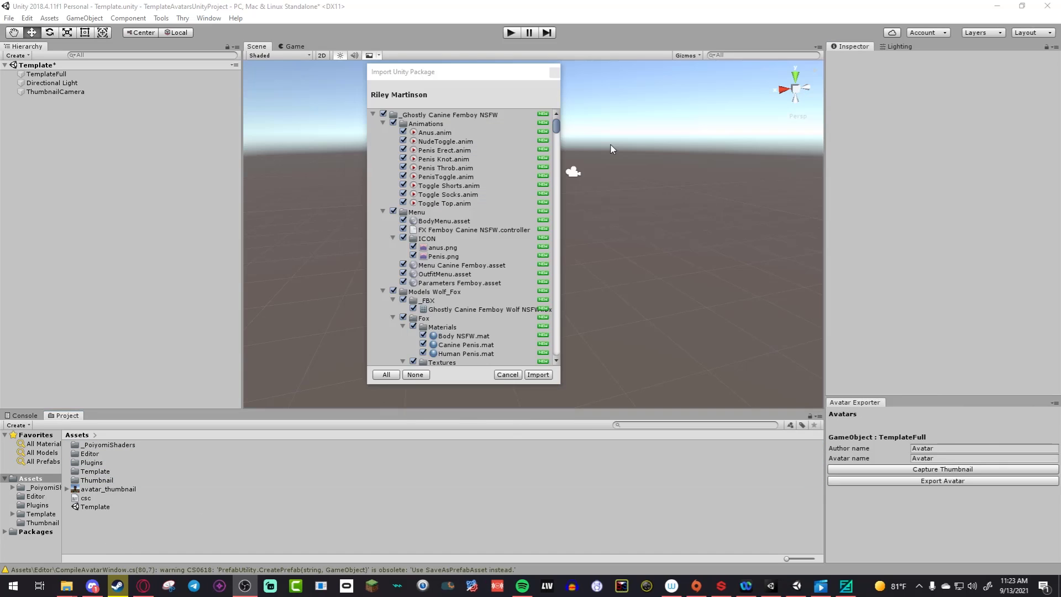
left_click(433, 76)
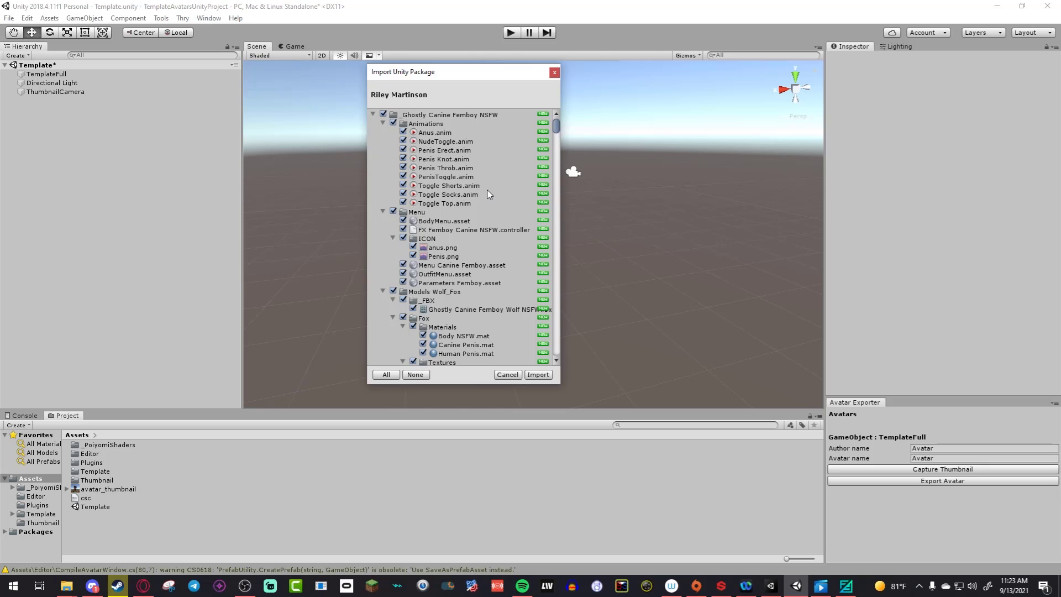
Step: Review the full list of items in the avatar package, from the avatar folders and _PoiyomiShaders to Scenes
scroll(475, 205, "down", 10)
scroll(464, 212, "down", 10)
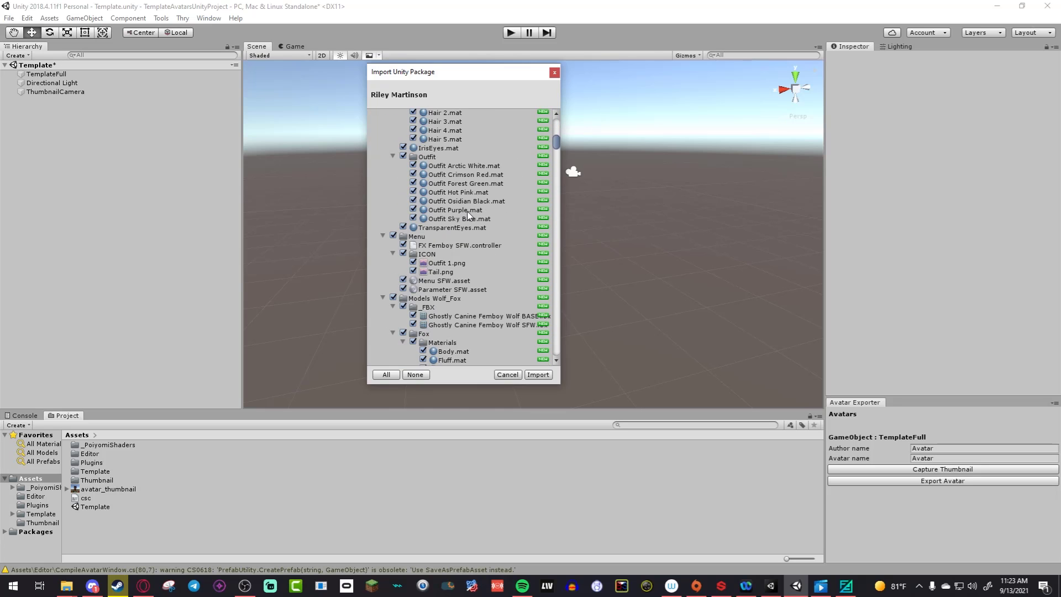
scroll(467, 215, "down", 15)
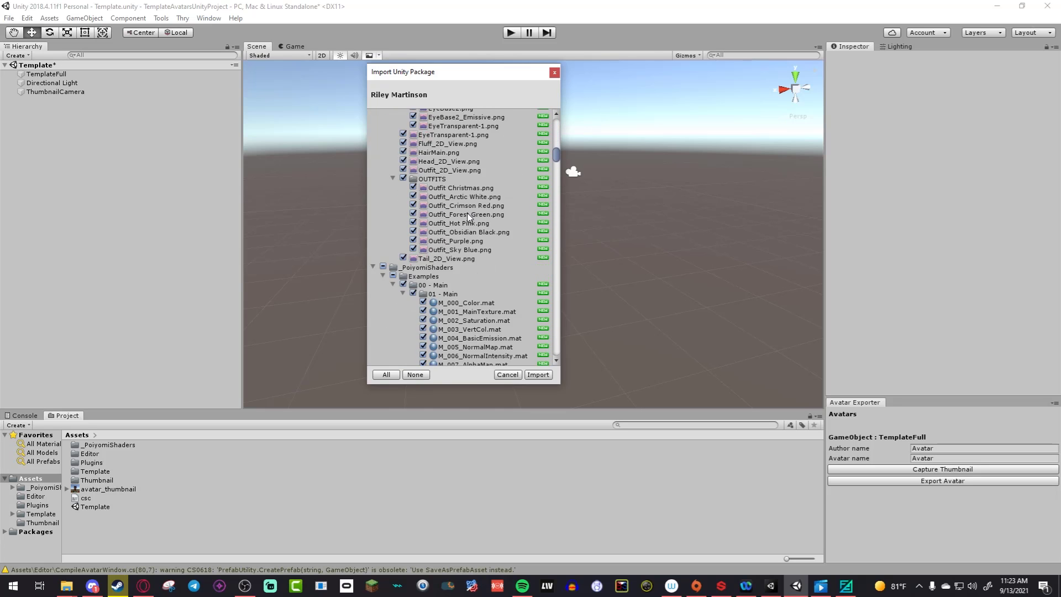
scroll(473, 214, "down", 15)
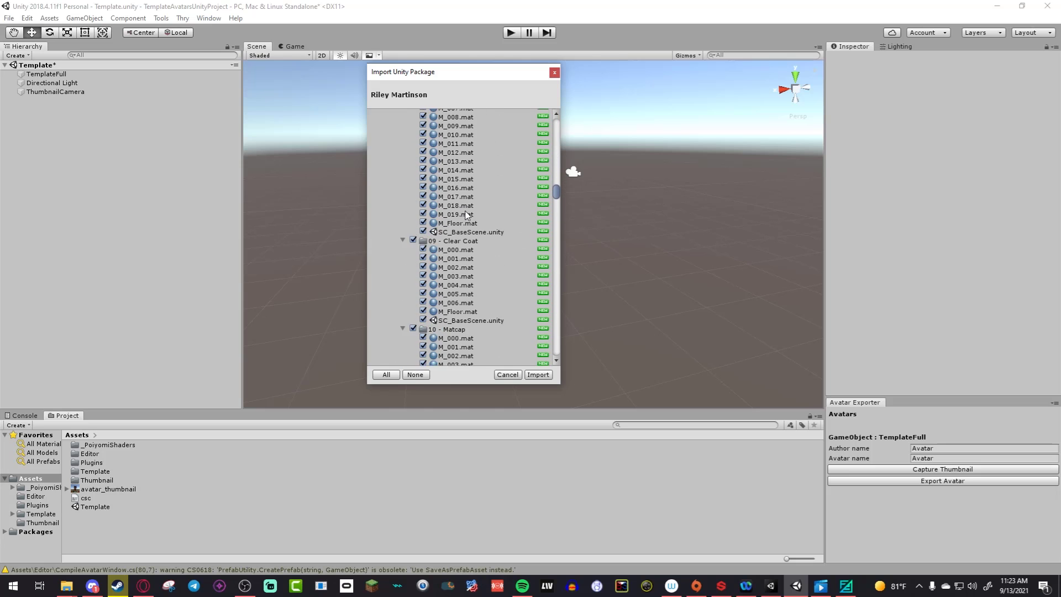
scroll(474, 214, "down", 15)
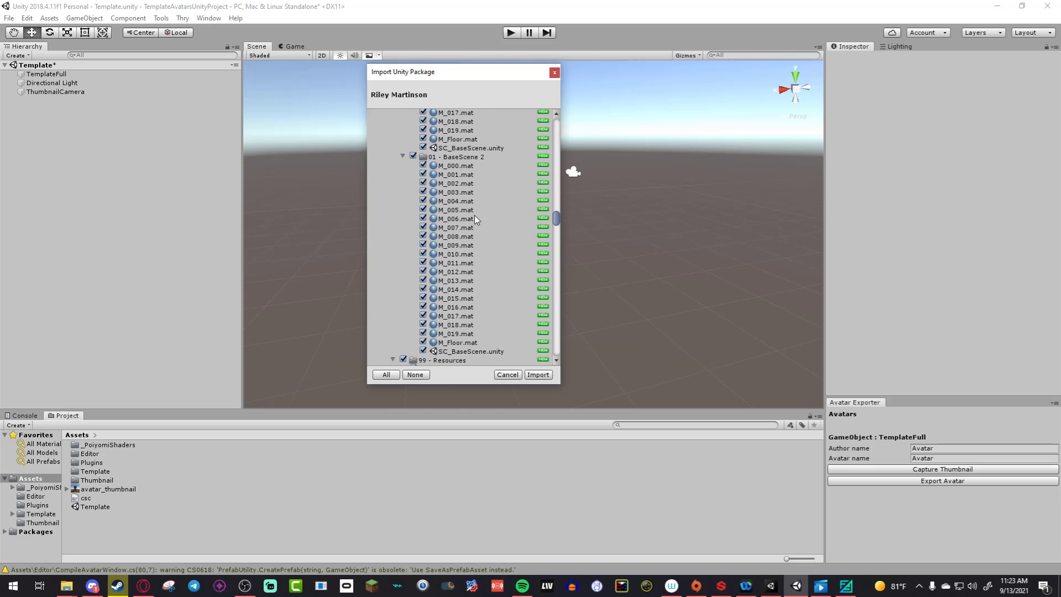
scroll(473, 216, "down", 5)
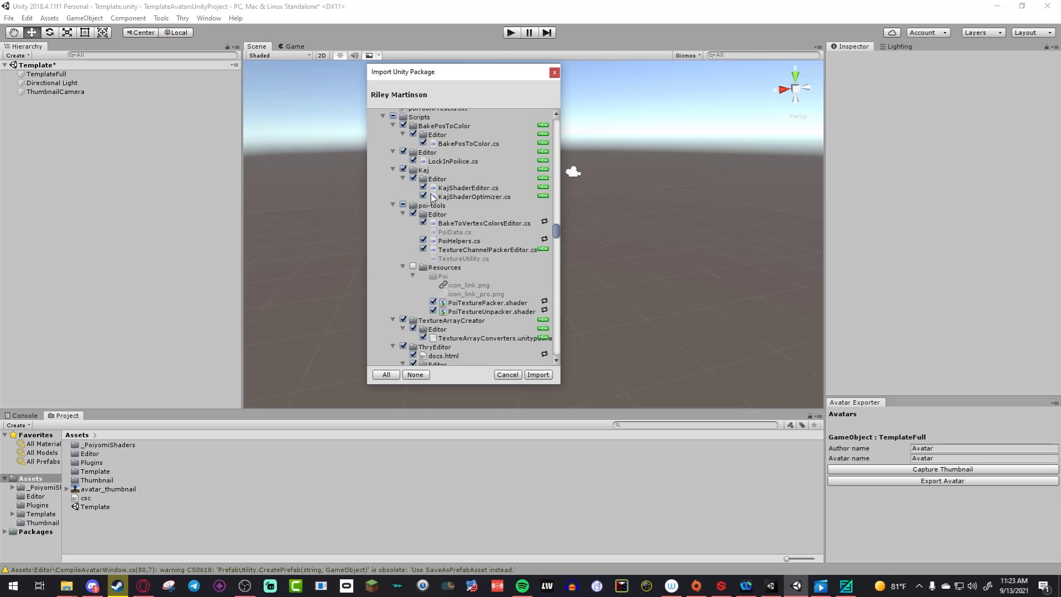
scroll(426, 190, "down", 20)
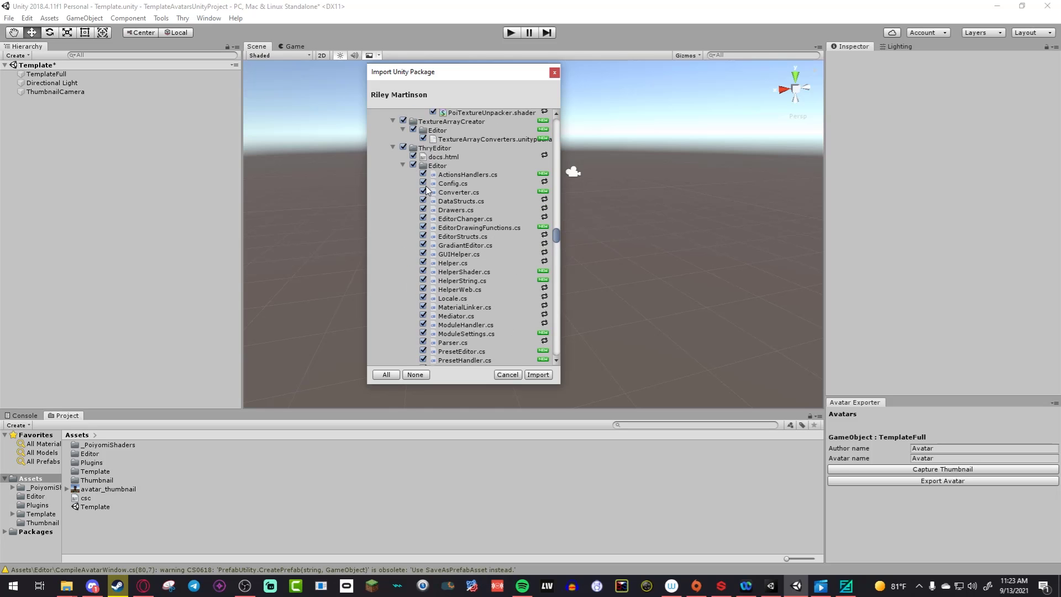
scroll(450, 204, "down", 20)
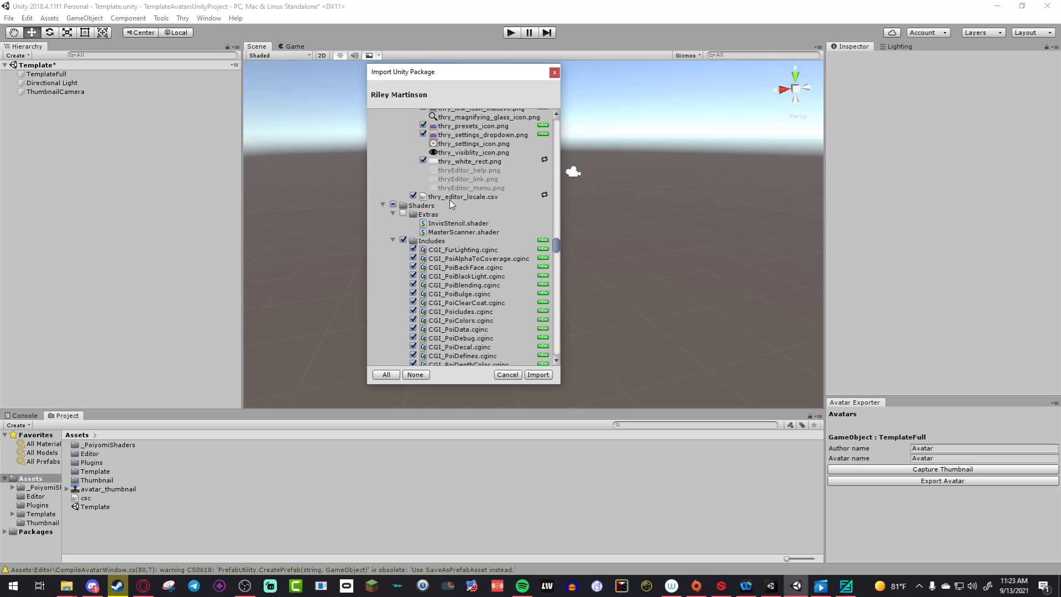
scroll(452, 199, "down", 15)
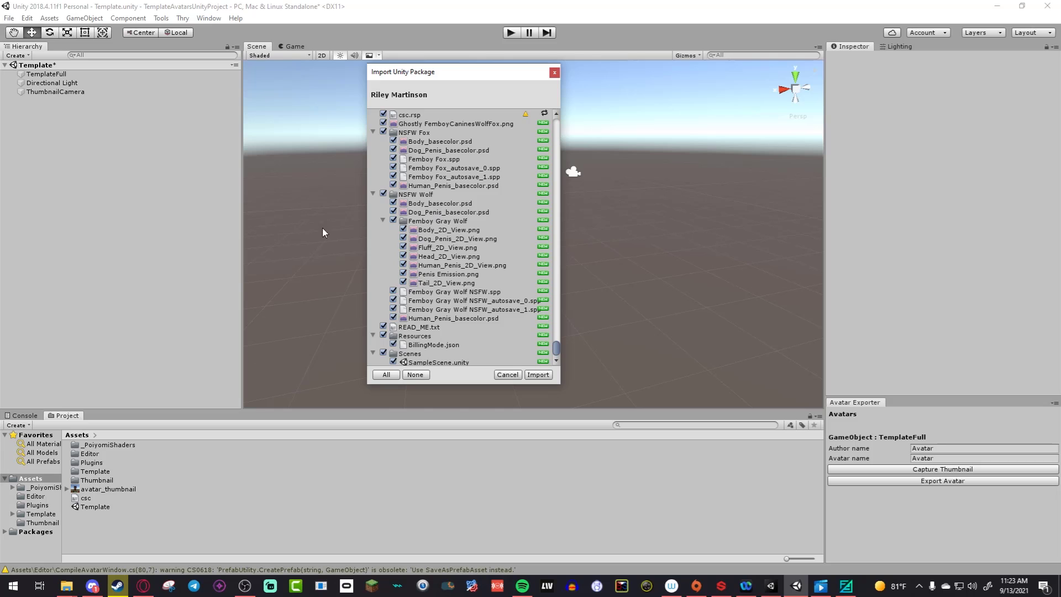
scroll(487, 309, "down", 3)
Step: Import all the listed package items and dismiss the Thry Settings window
left_click(533, 375)
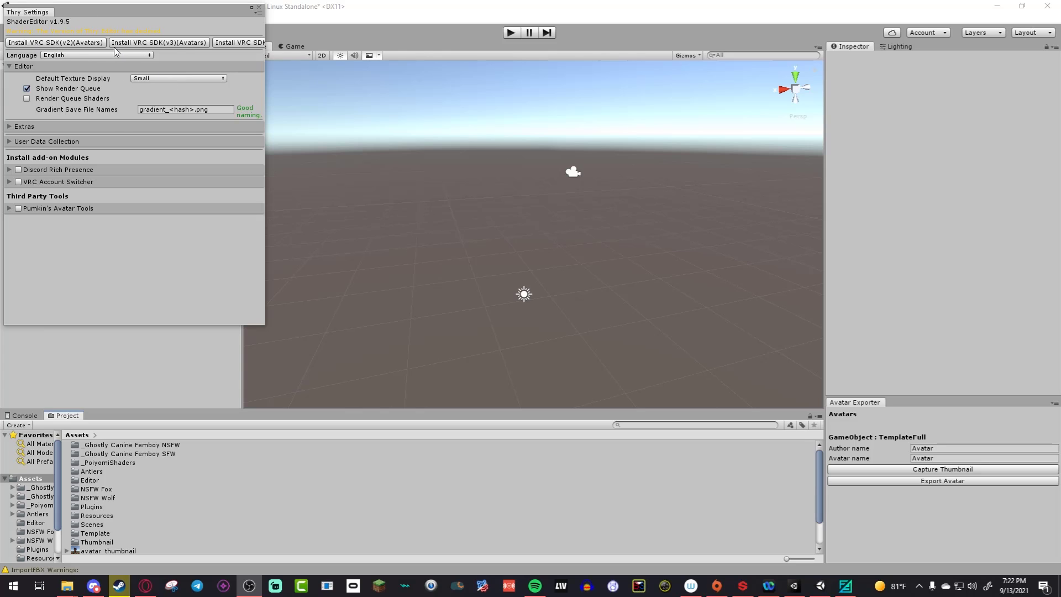
left_click(259, 7)
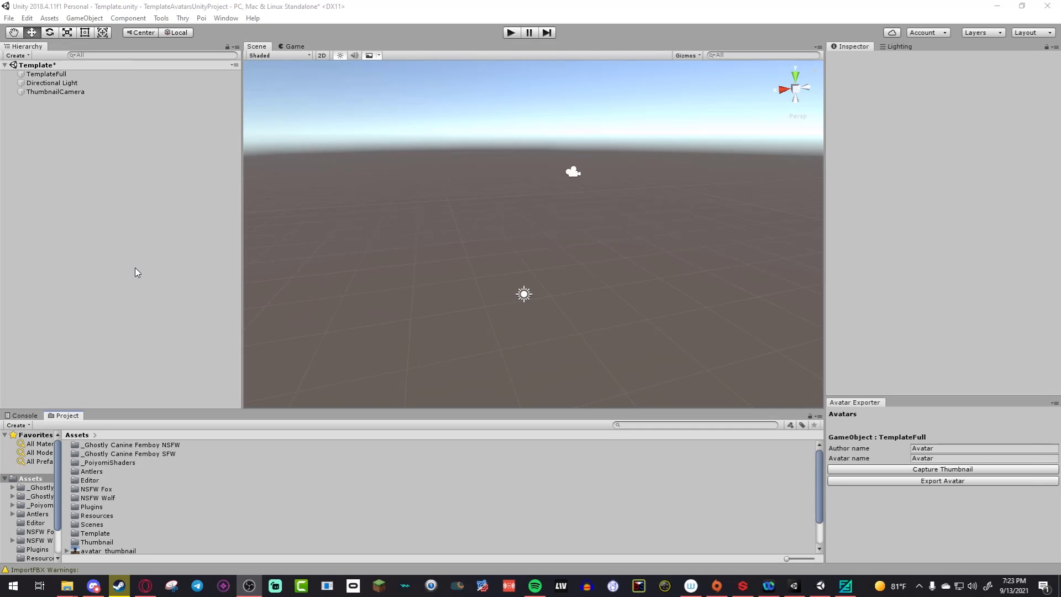
Step: Open the OPEN ME_ WOLF FOX NSFW scene from the _Ghostly Canine Femboy NSFW folder's Models Wolf_Fox subfolder without saving the Template scene
double_click(174, 447)
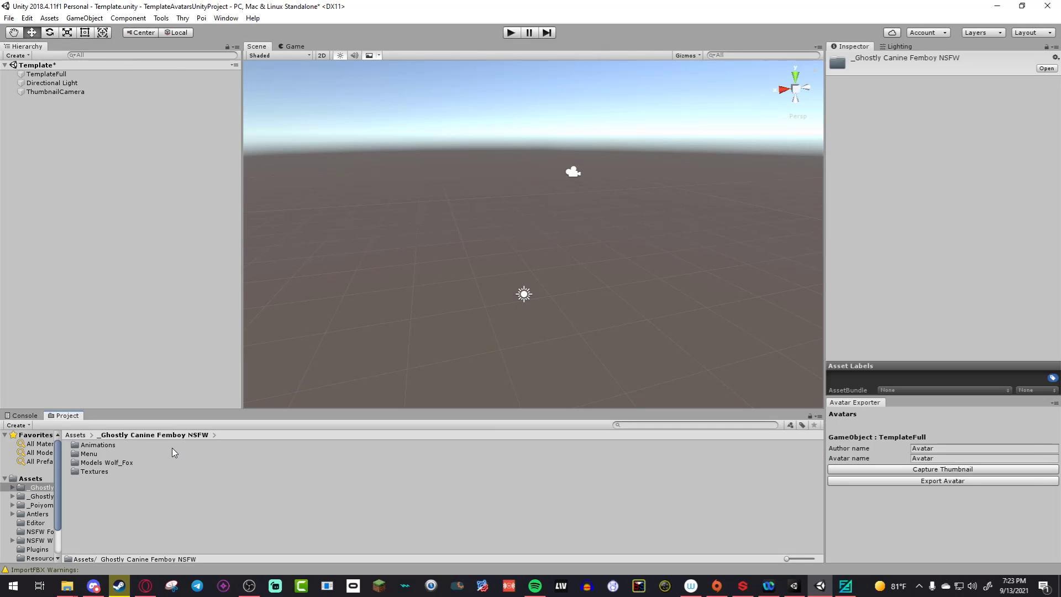
double_click(108, 461)
double_click(105, 472)
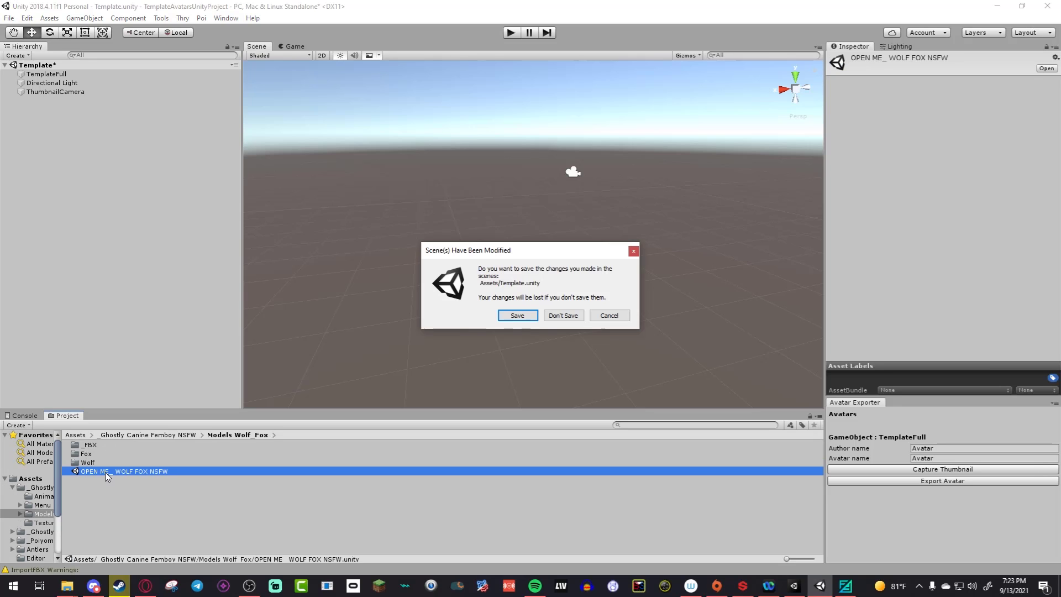
left_click(564, 316)
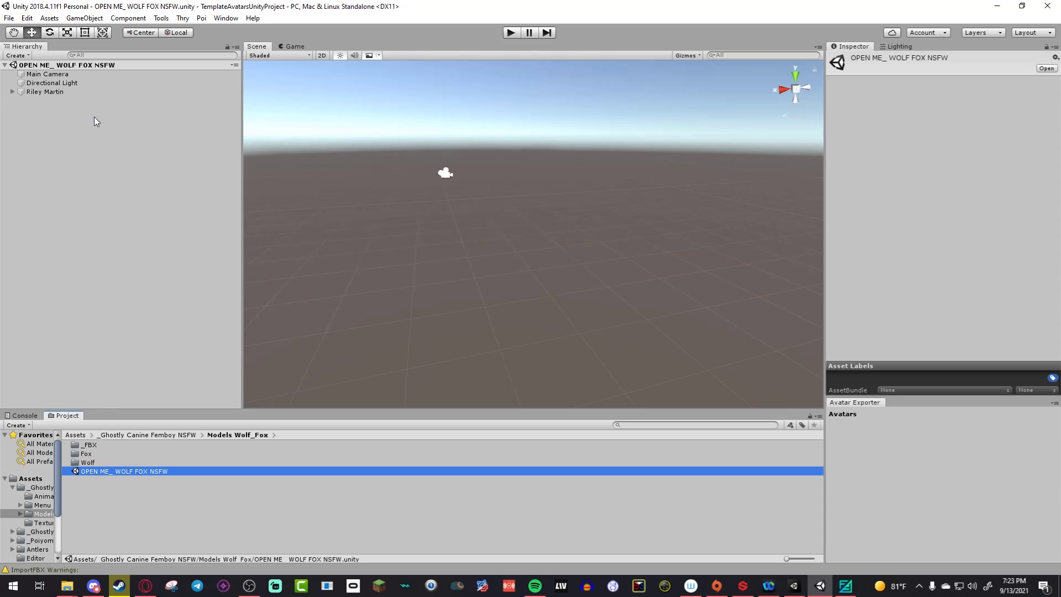
Step: Select the Body mesh of the Reindeer antlers on the avatar's head and show its material shaders
left_click(42, 91)
right_click_drag(476, 217, 576, 191)
key("d")
key("w")
key("s")
left_click(513, 174)
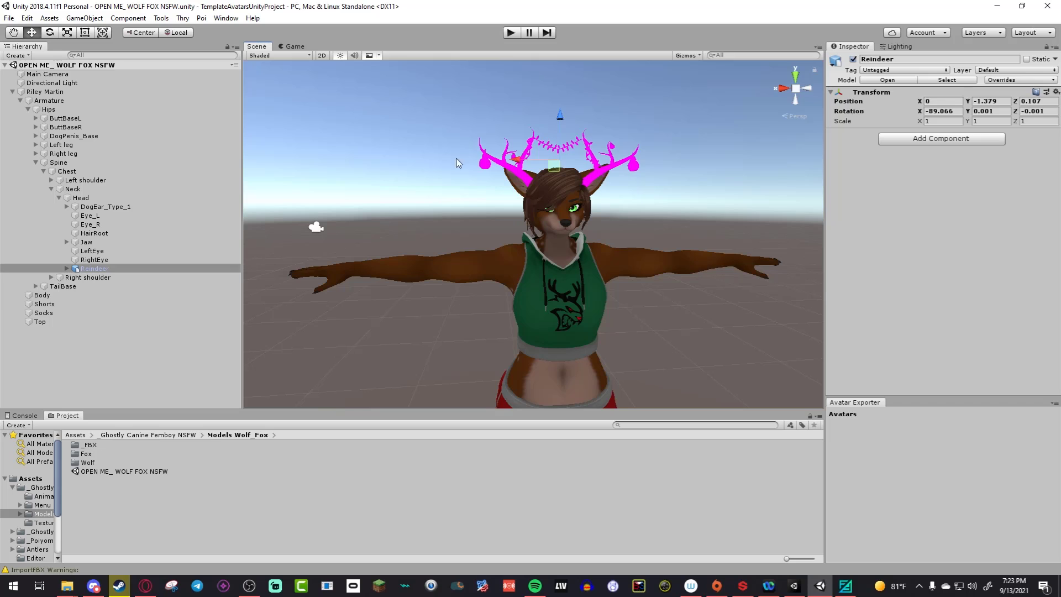
left_click(67, 269)
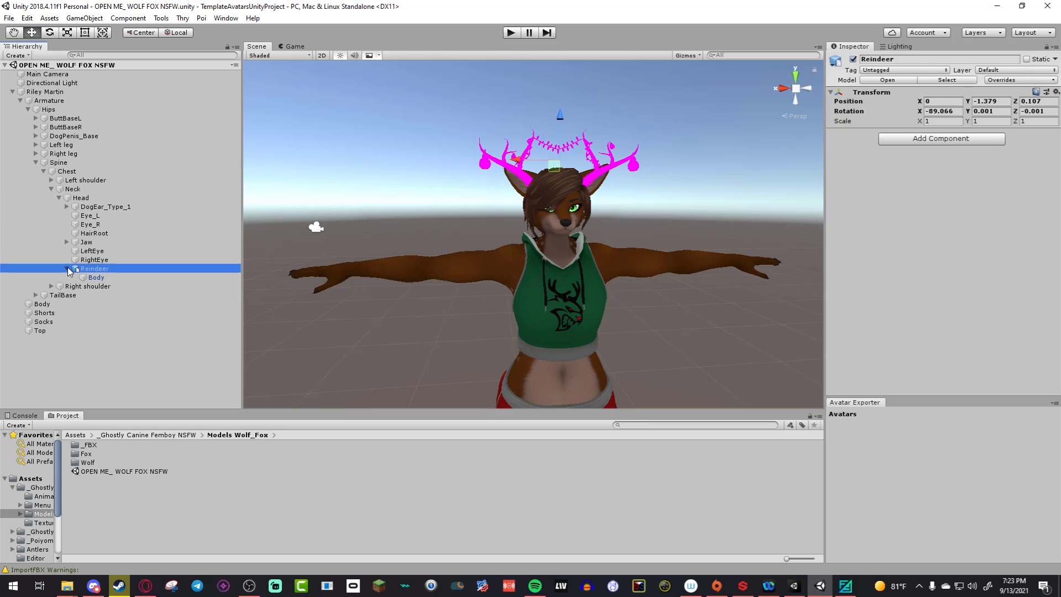
left_click(100, 279)
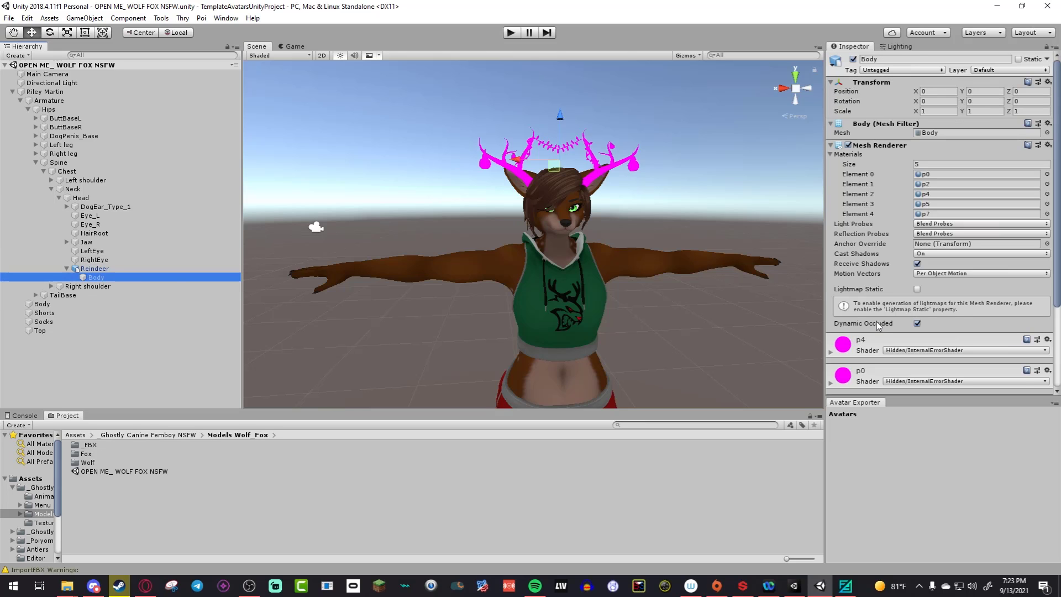
scroll(870, 329, "down", 4)
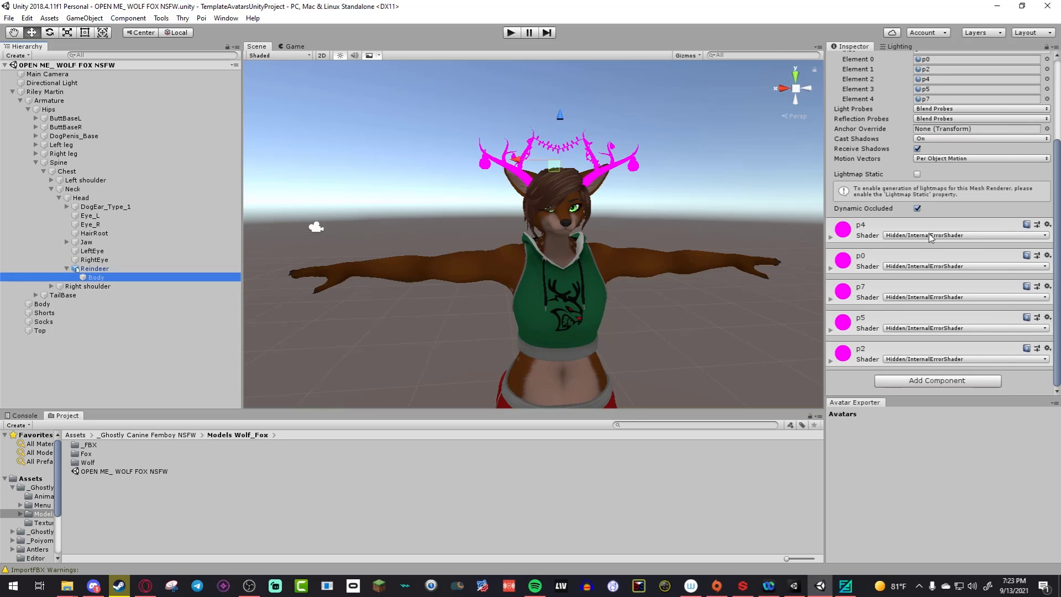
Step: Set the antlers' p4 material to the .poiyomi Poiyomi Toon shader
left_click(933, 236)
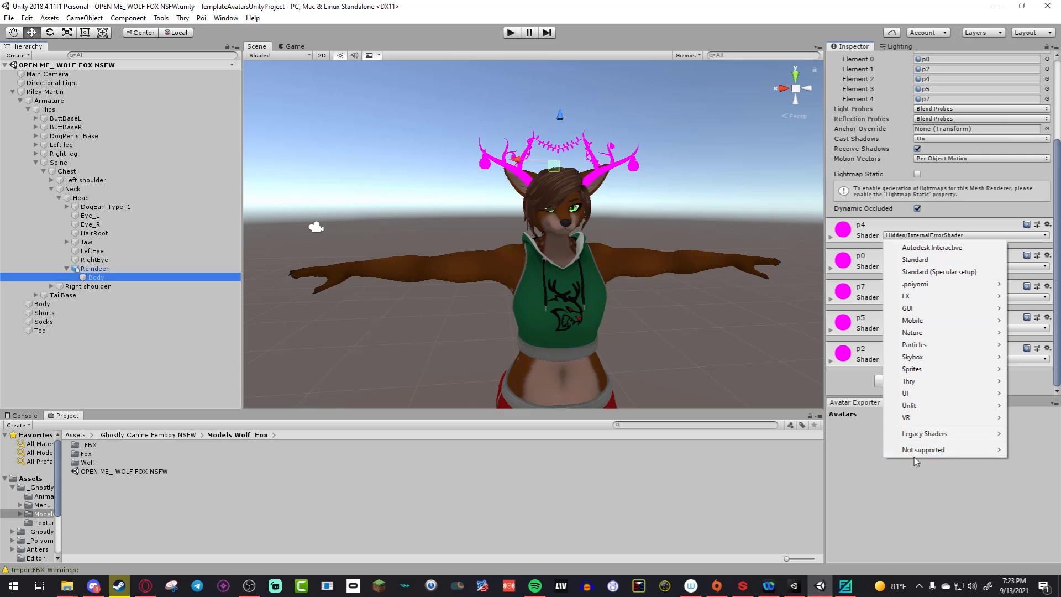
mouse_move(933, 285)
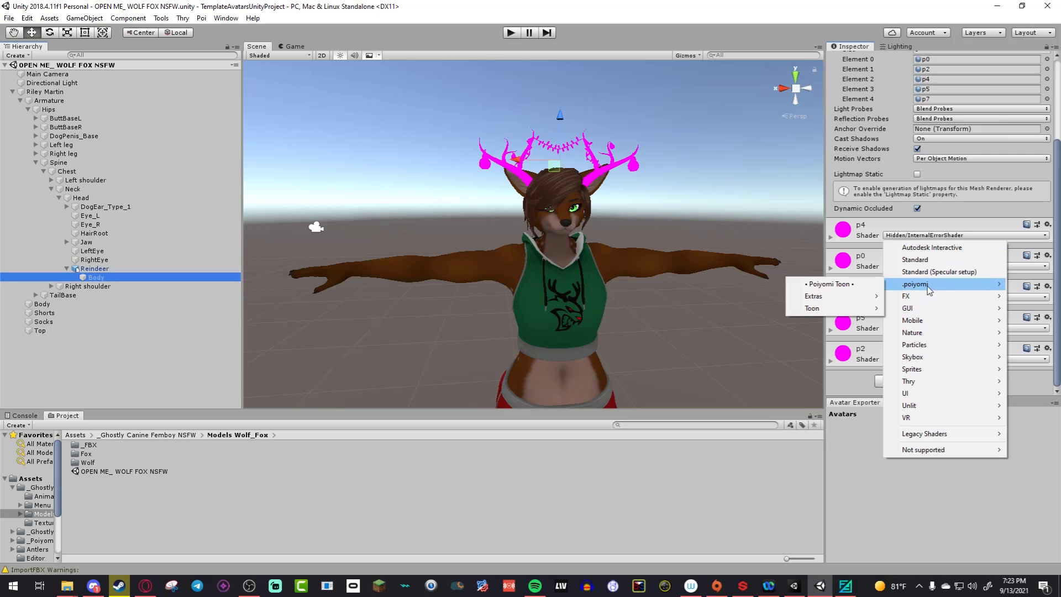
left_click(858, 291)
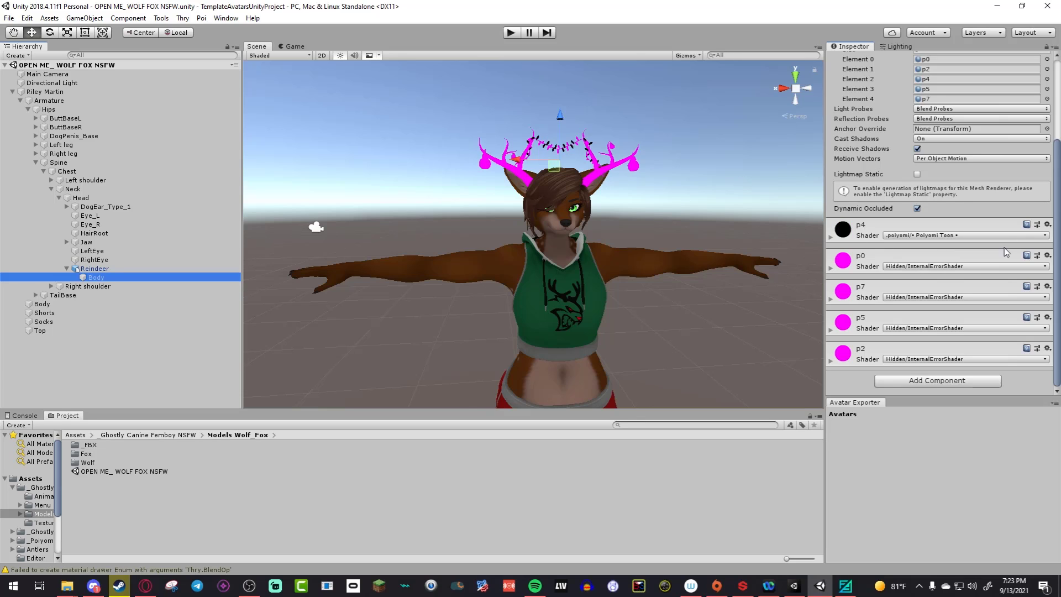
Step: Try the .poiyomi Poiyomi Toon shader on the antlers' p0 material
left_click(947, 267)
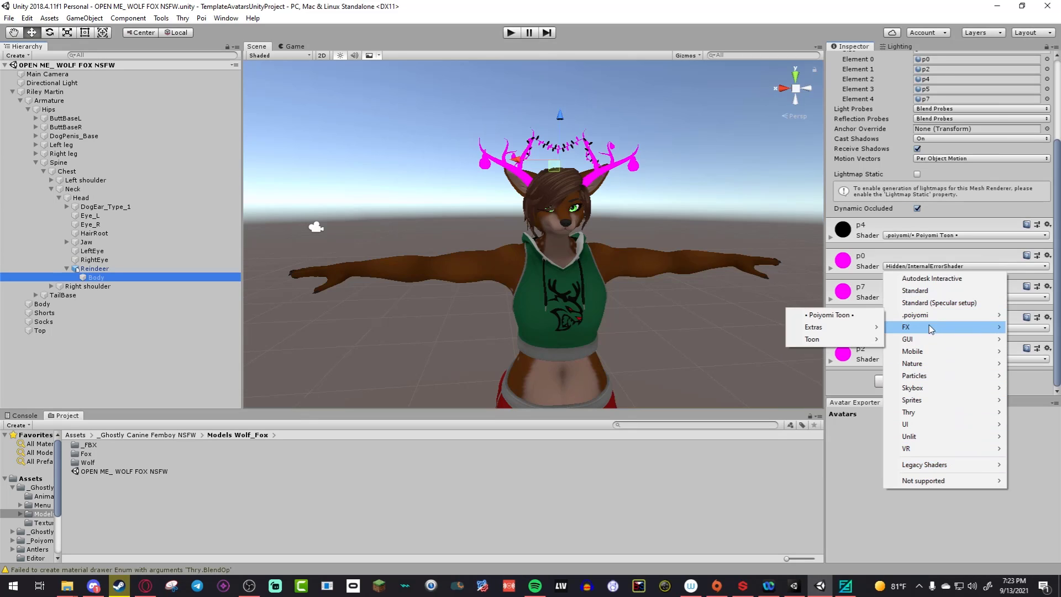
mouse_move(931, 320)
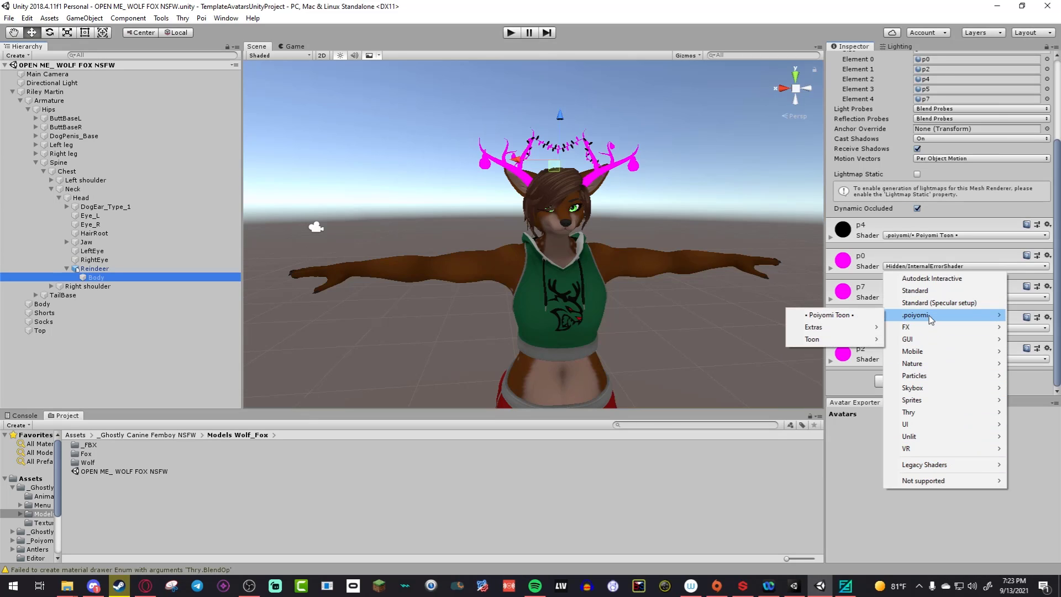
left_click(846, 314)
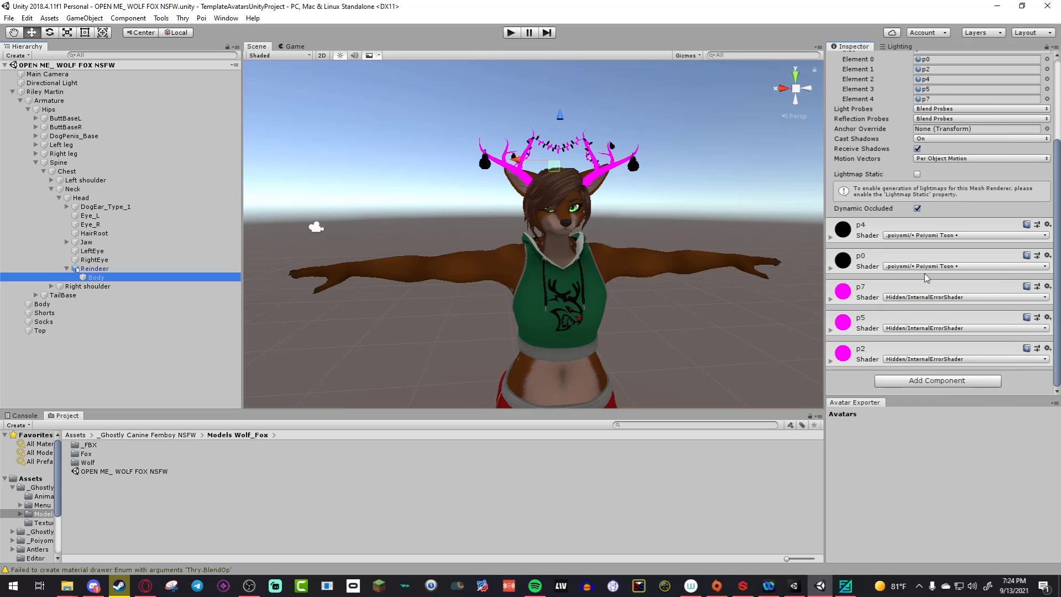
Step: Change the antlers' p0 material to the .poiyomi/Toon/Cutout shader
left_click(926, 267)
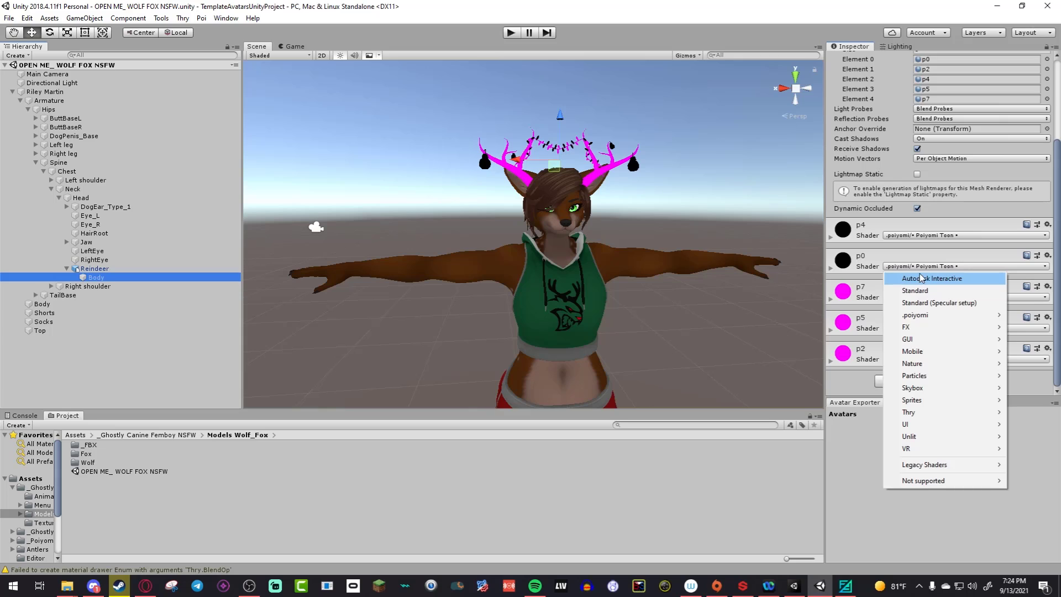
mouse_move(934, 316)
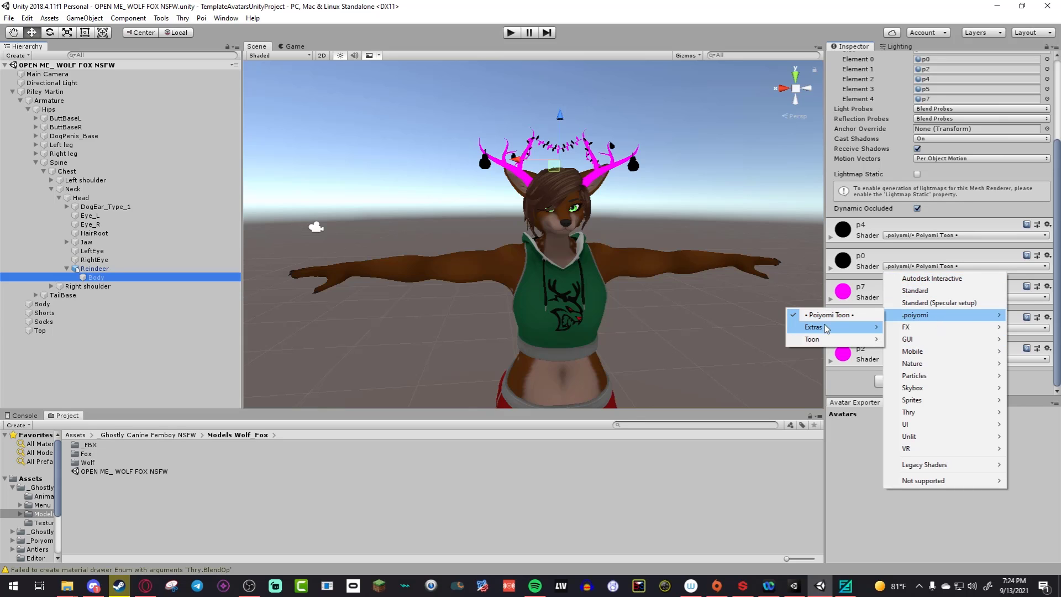
mouse_move(854, 341)
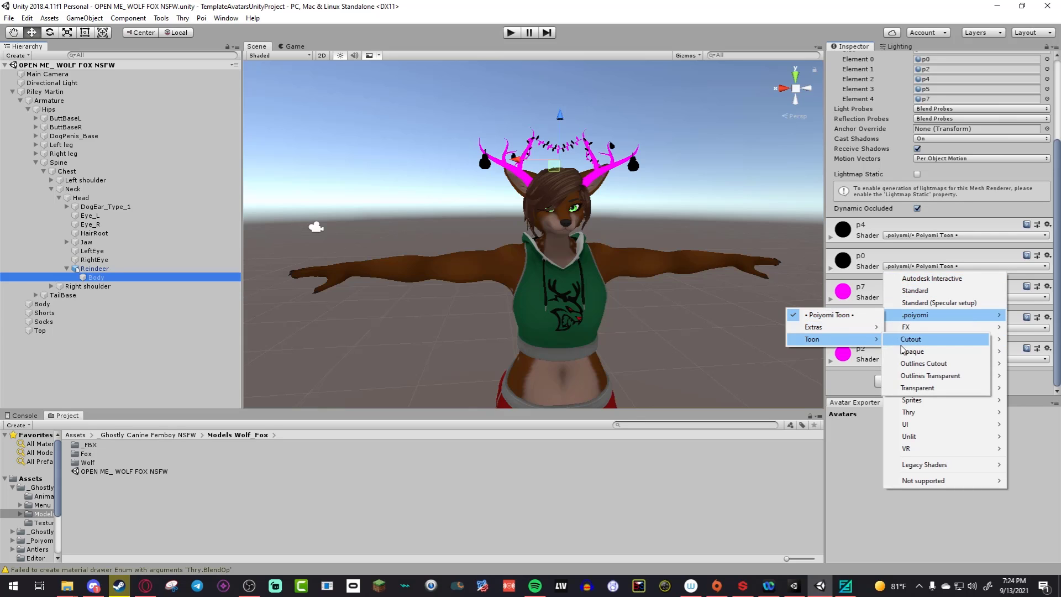
left_click(907, 341)
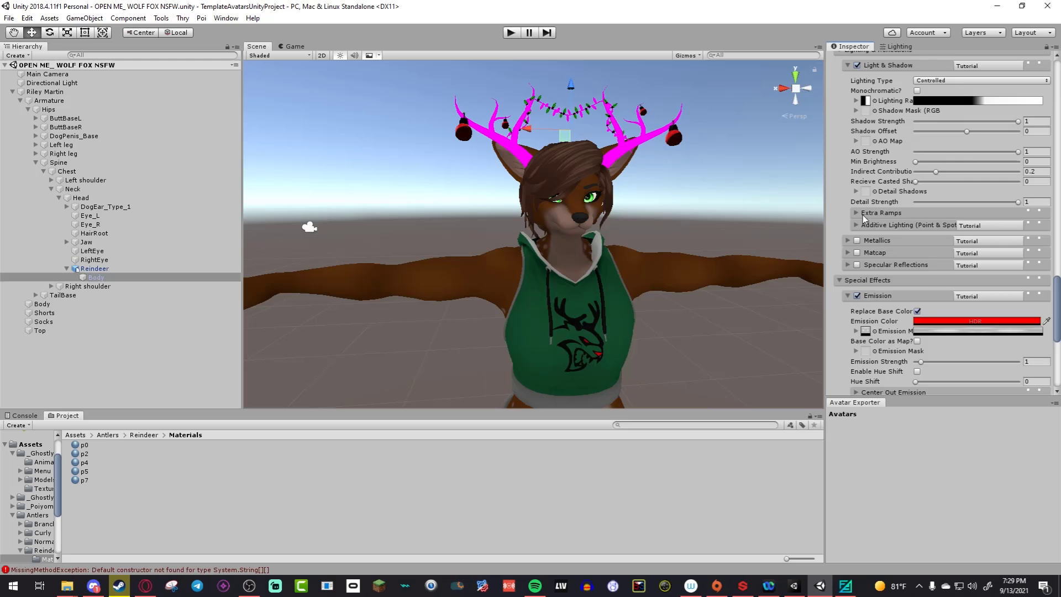
Step: Try the .poiyomi/Toon/Opaque shader on the antlers' p7 material
scroll(863, 215, "up", 10)
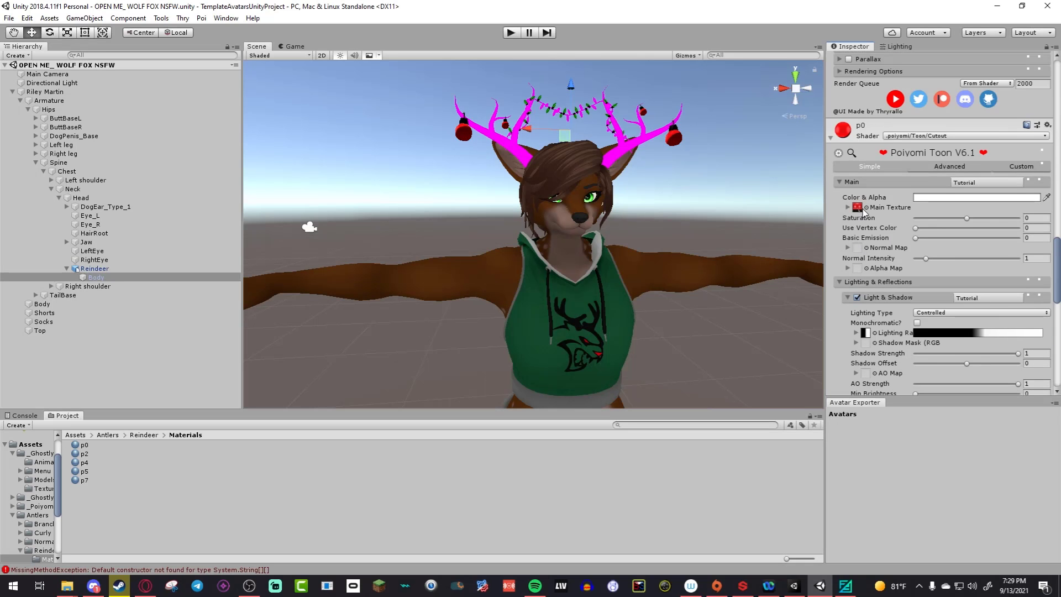
scroll(863, 210, "up", 6)
scroll(863, 209, "up", 10)
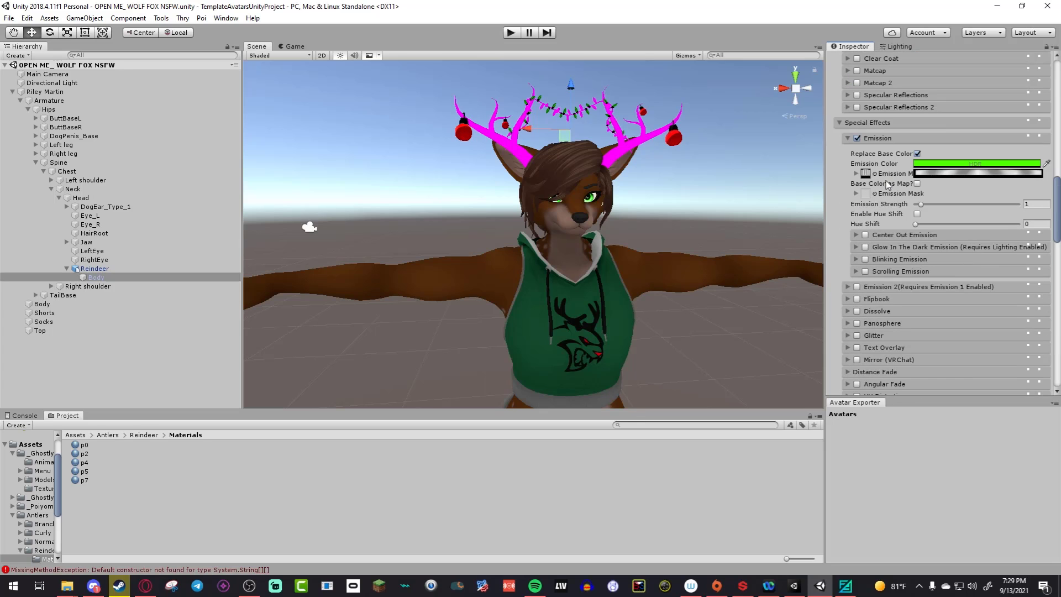
scroll(888, 180, "up", 4)
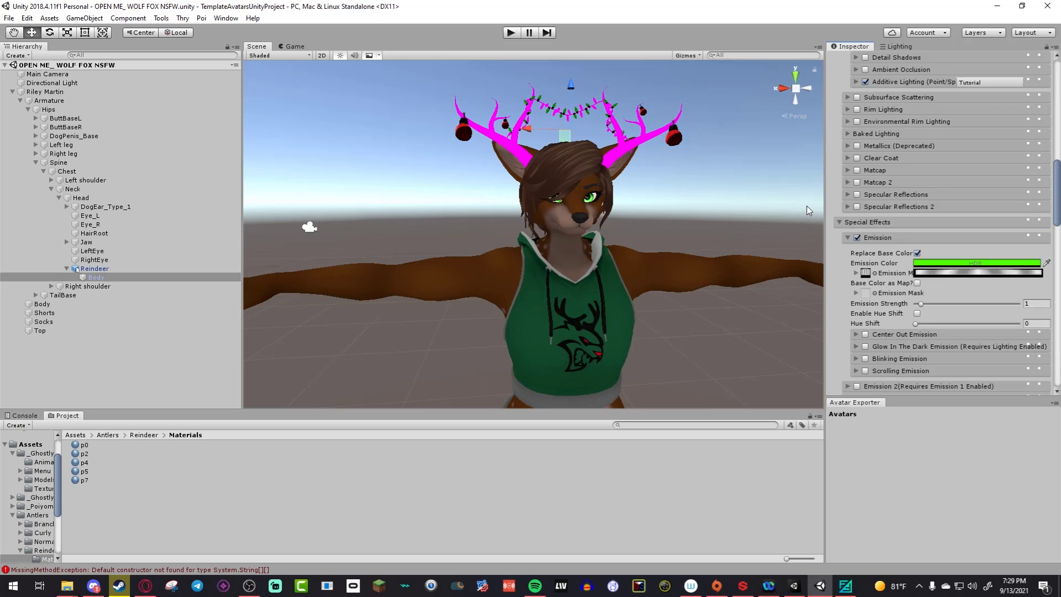
scroll(892, 181, "up", 6)
scroll(889, 180, "down", 14)
scroll(890, 180, "down", 20)
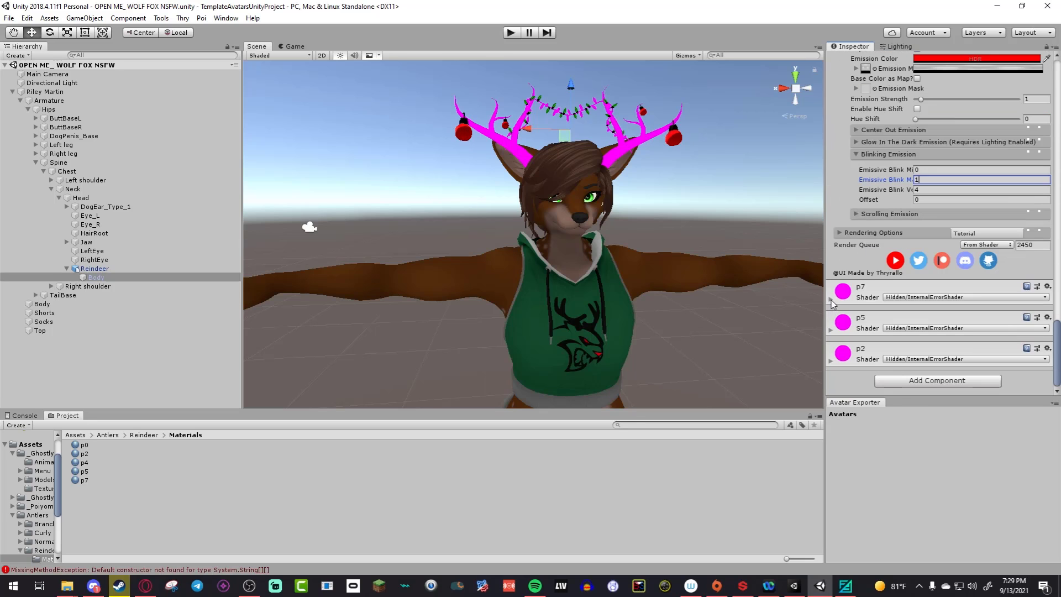
left_click(925, 298)
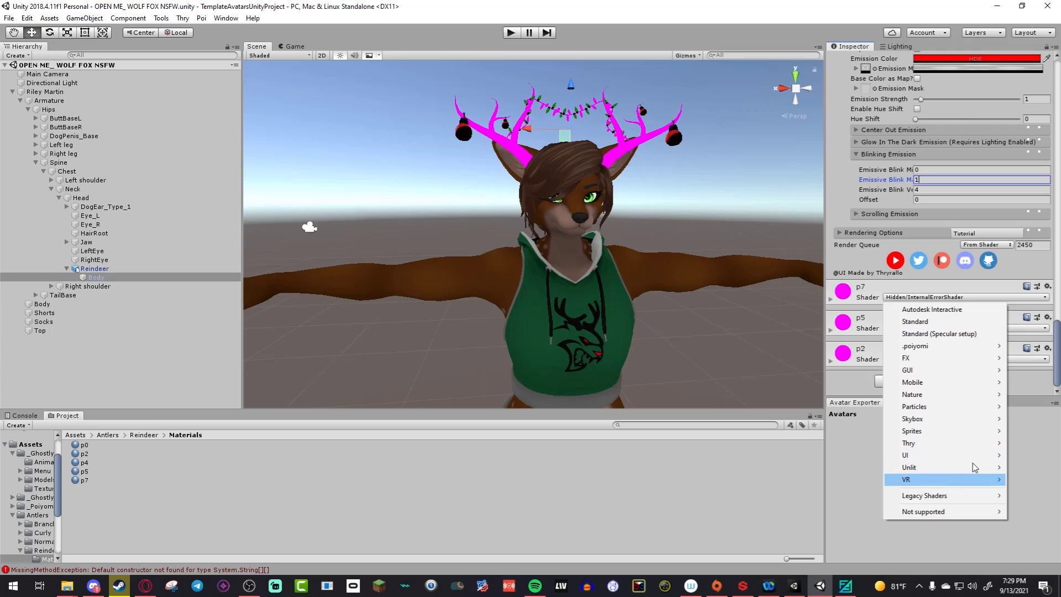
mouse_move(964, 348)
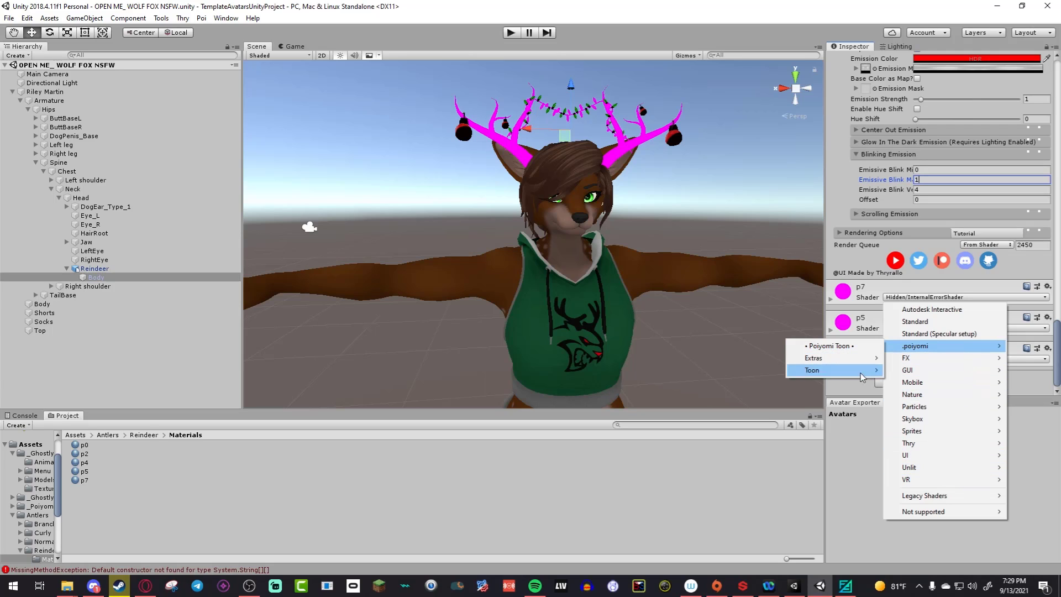
mouse_move(862, 369)
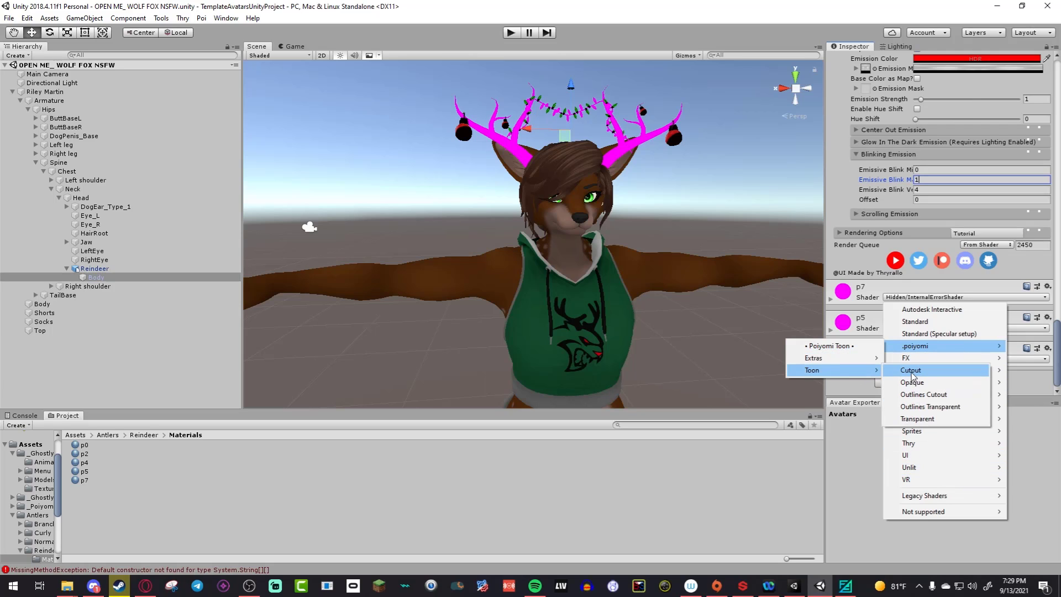
left_click(916, 387)
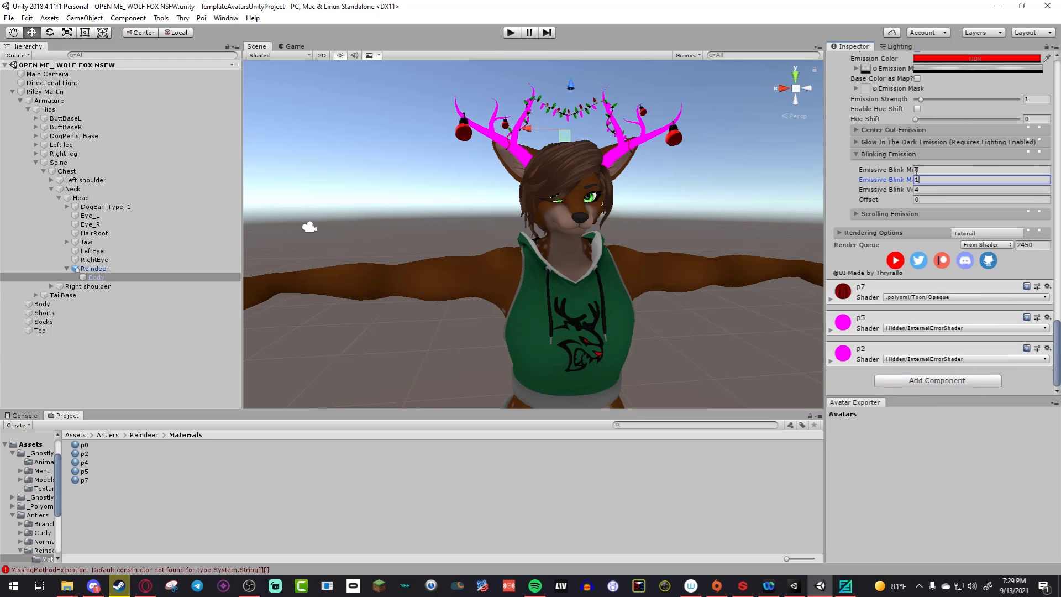
Step: Check the shader used by the antlers' p0 material and change p7 to the same .poiyomi/Toon/Cutout shader
scroll(906, 180, "up", 15)
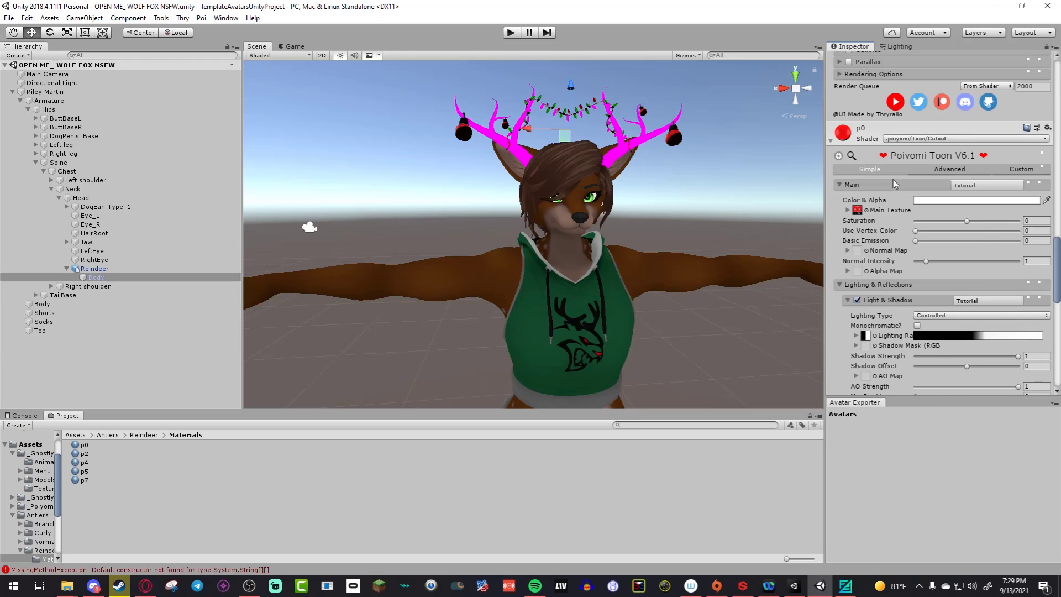
scroll(933, 167, "down", 15)
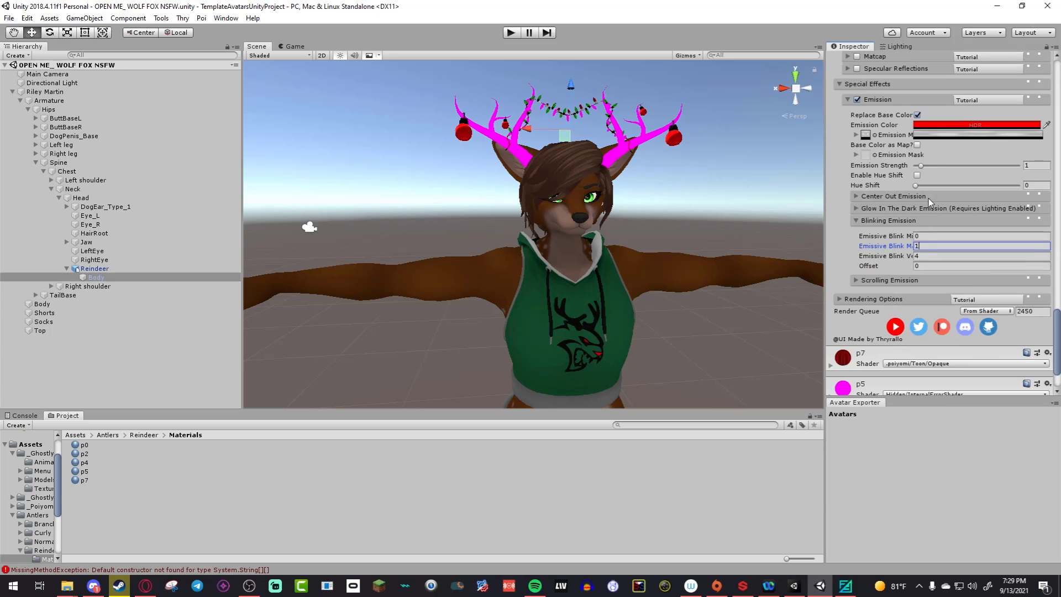
left_click(909, 298)
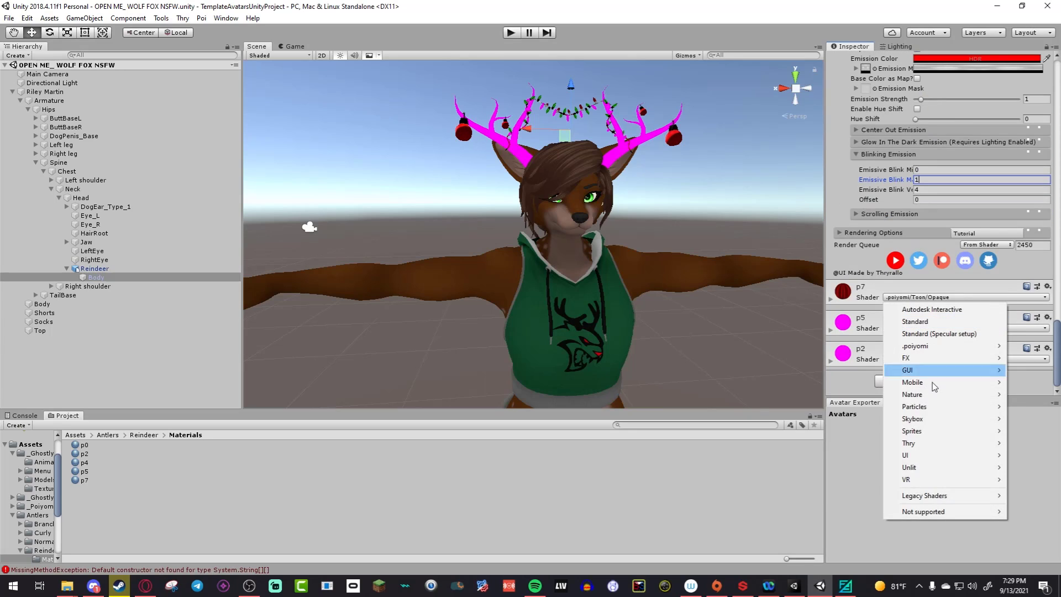
mouse_move(946, 354)
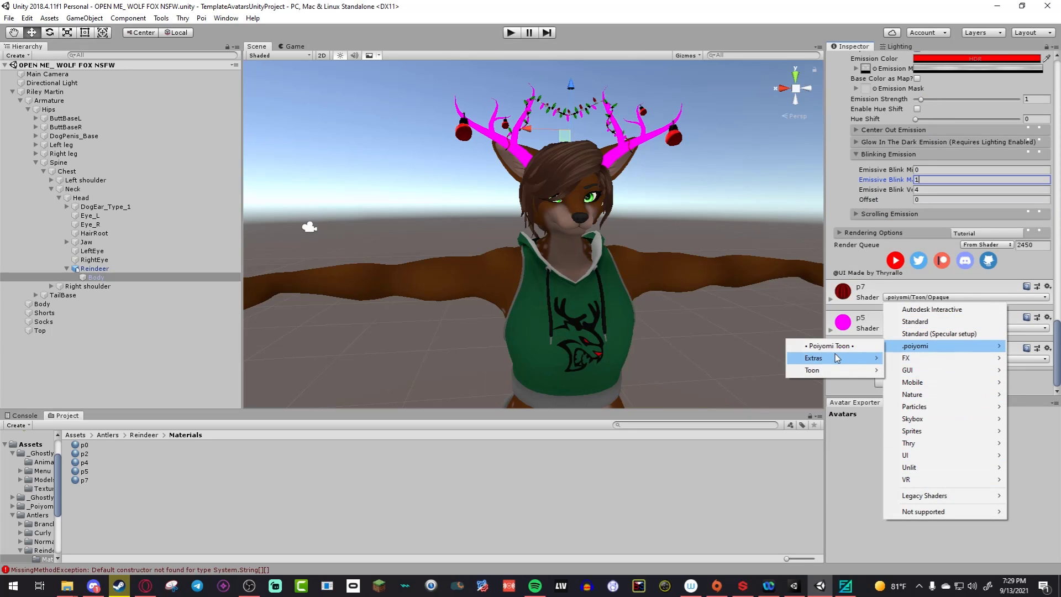
mouse_move(834, 369)
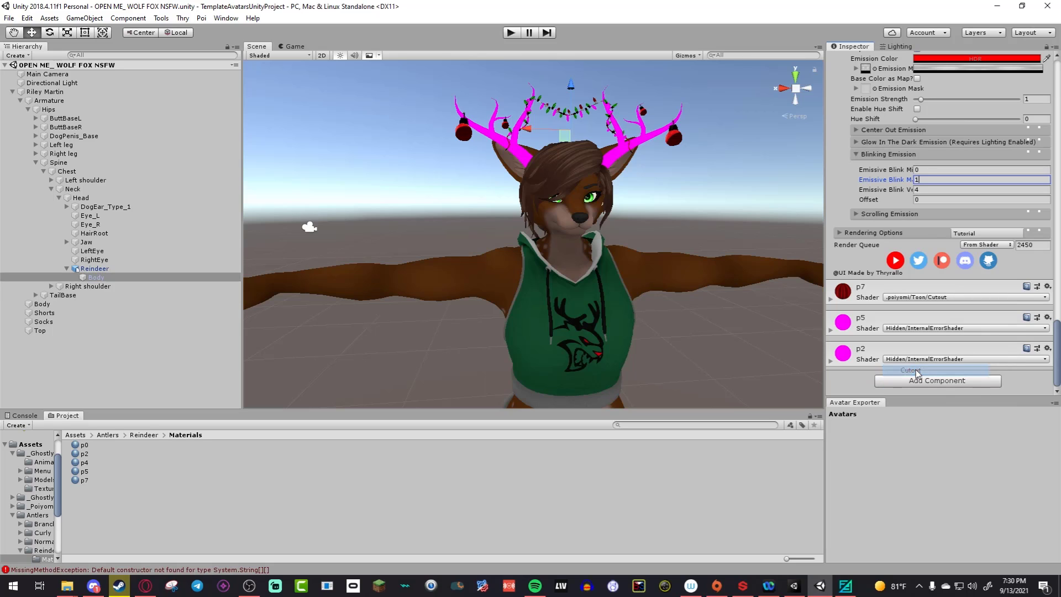
left_click(916, 371)
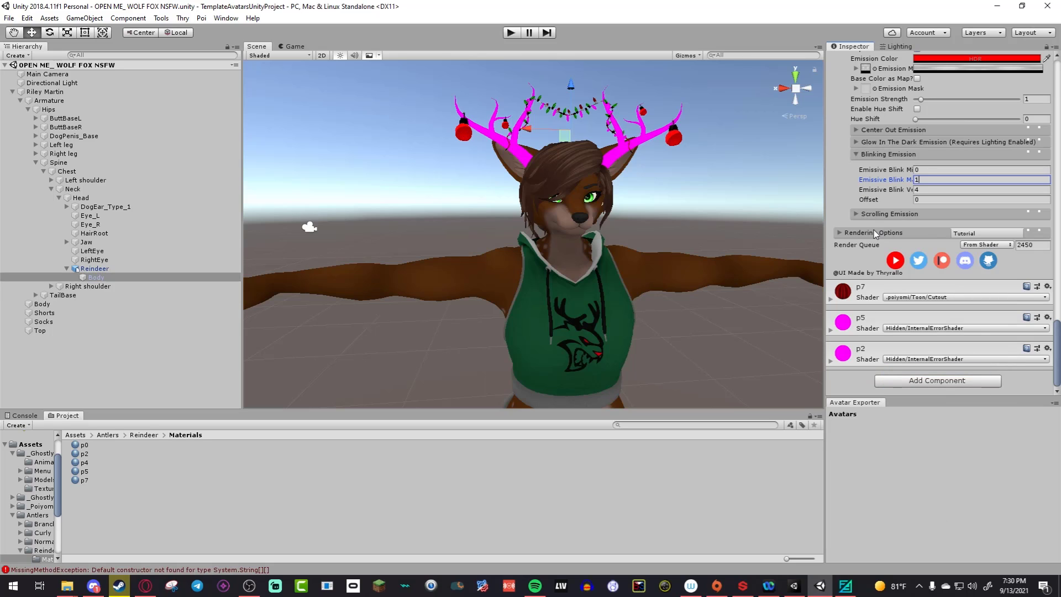
Step: In the p7 material's Emission effect, enable Replace Base Color and set the Emission Strength to 1
left_click(832, 298)
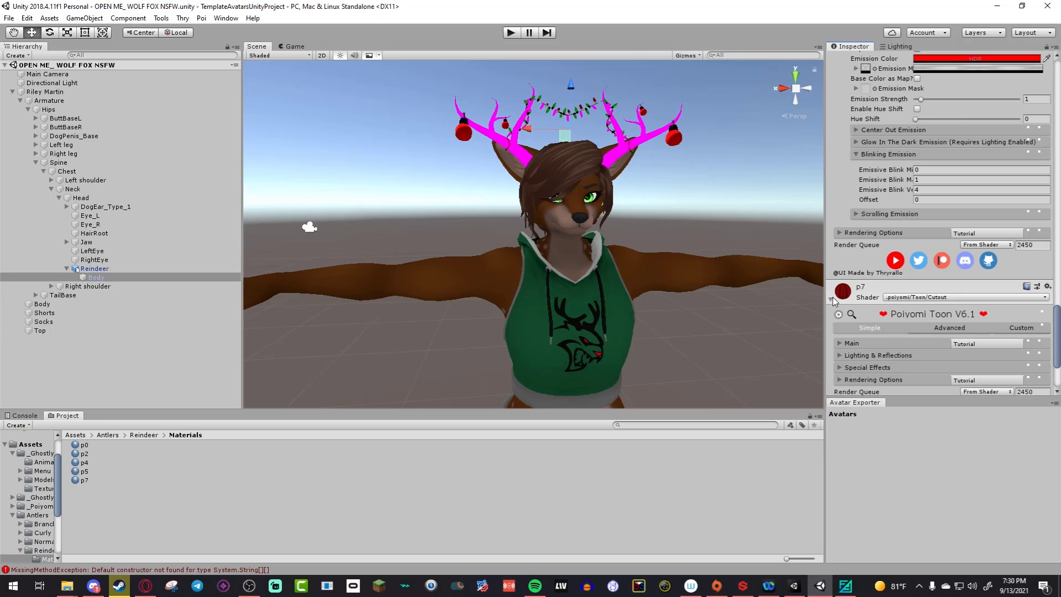
scroll(876, 309, "down", 4)
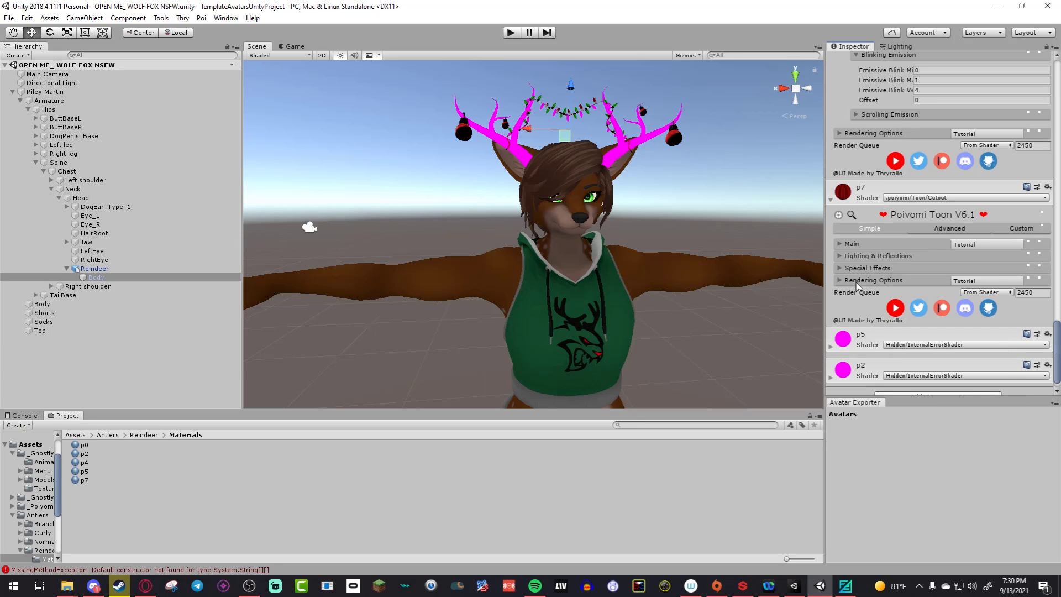
left_click(841, 269)
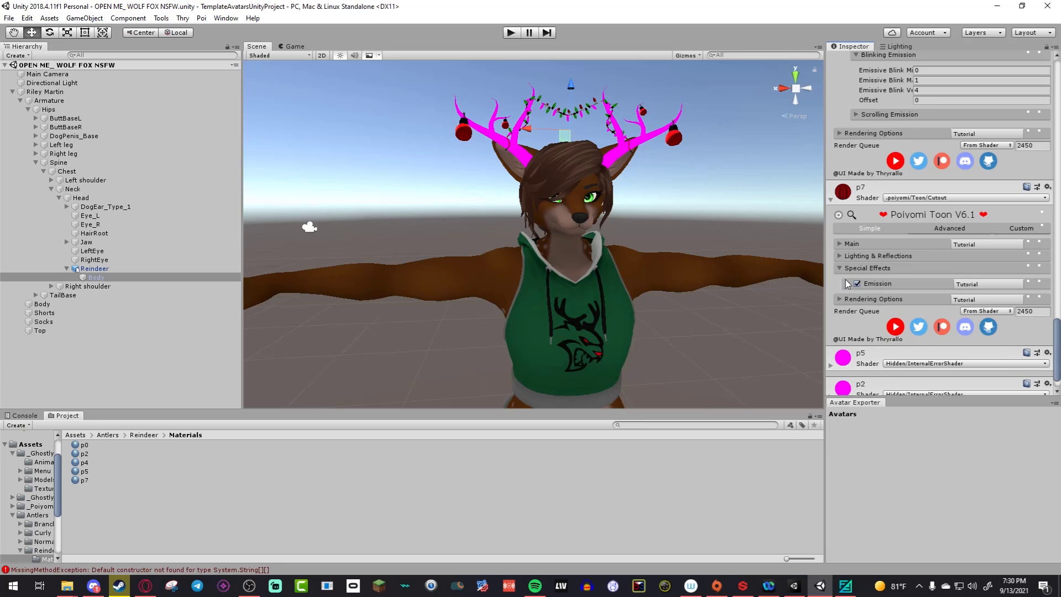
left_click(848, 284)
scroll(884, 293, "down", 2)
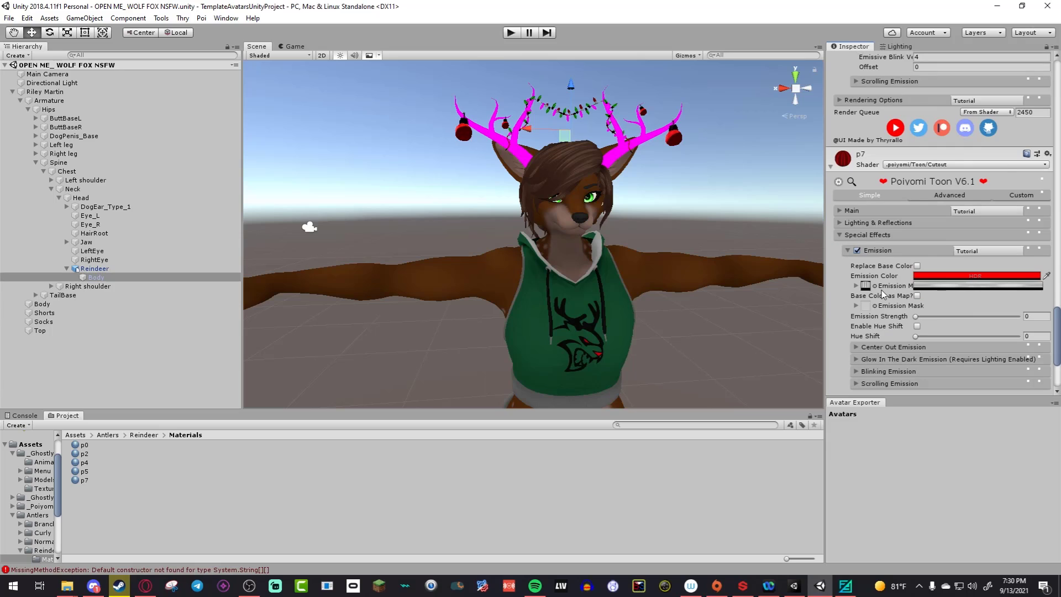
left_click(917, 266)
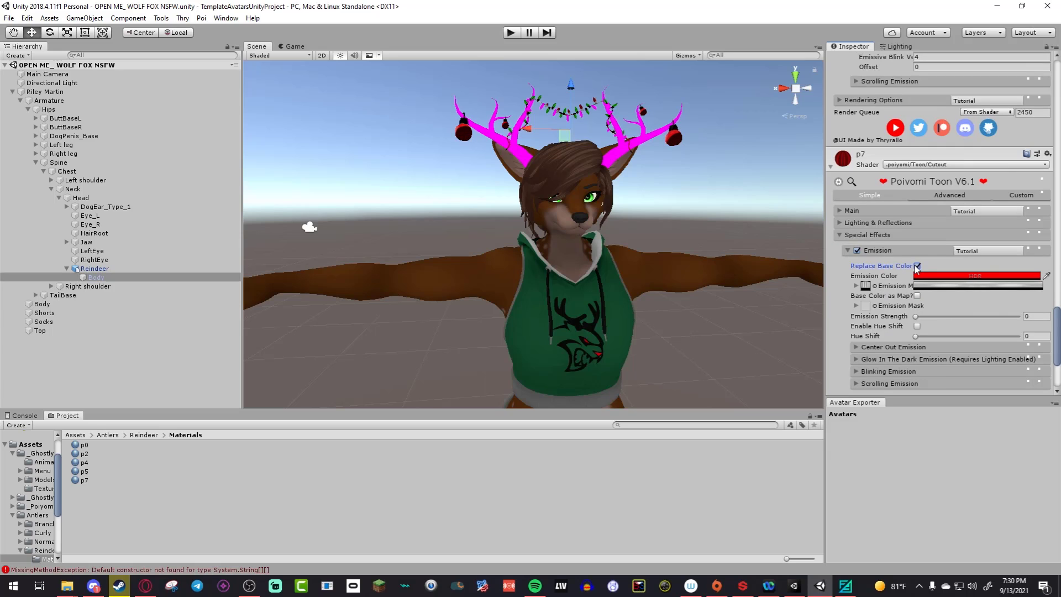
left_click(1030, 317)
type("1")
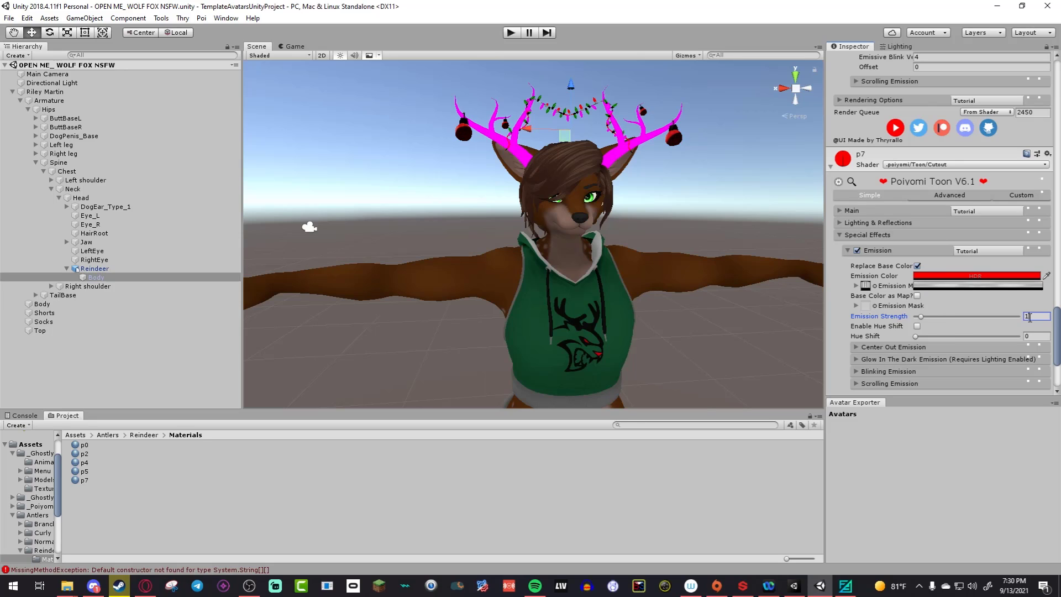
key("BackSpace")
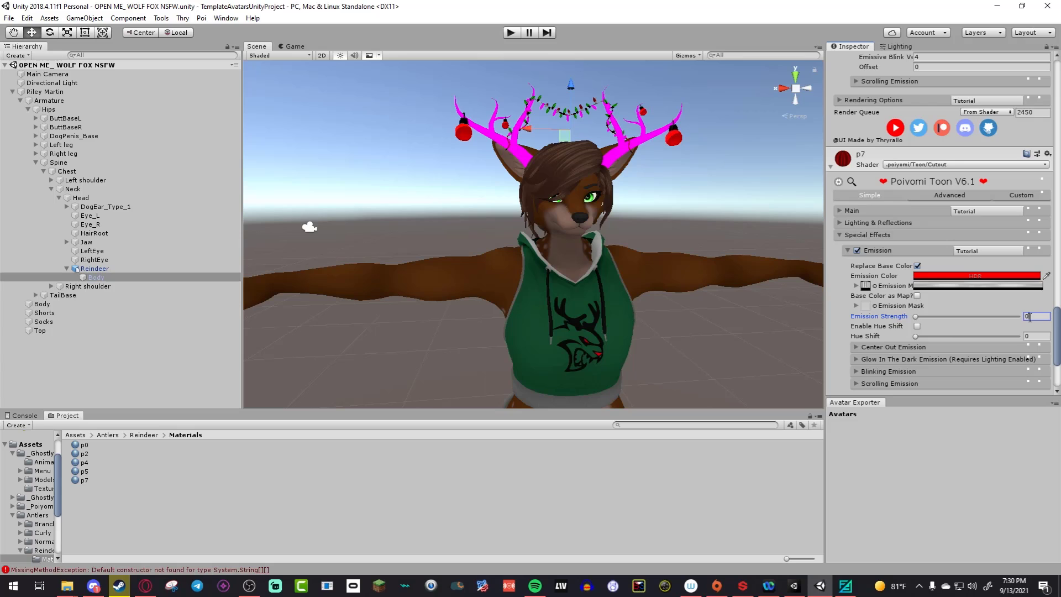
type("1")
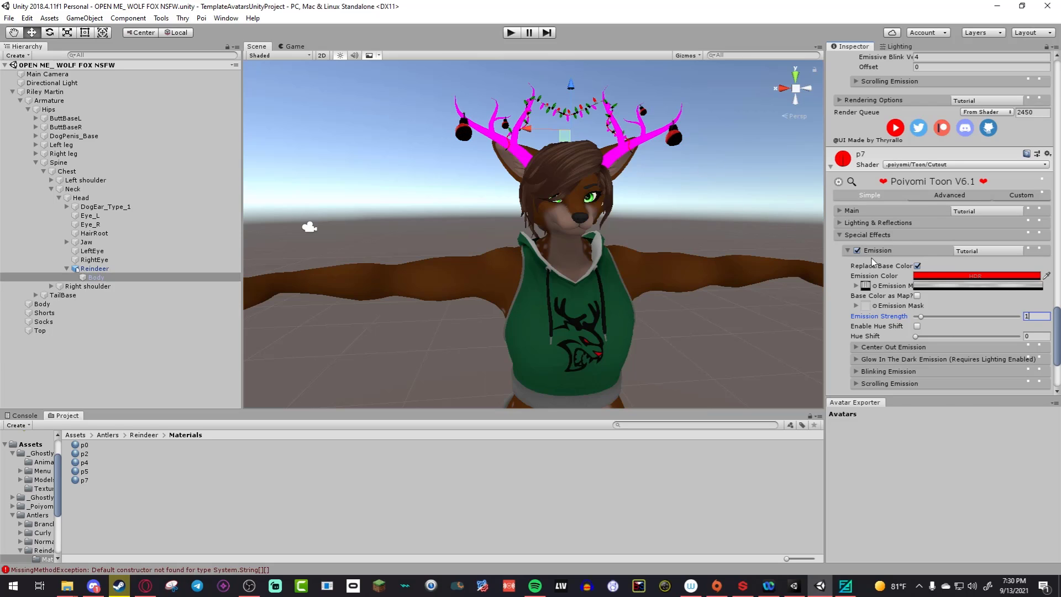
Step: Expand the antlers' p5 material and assign it the .poiyomi/Toon/Cutout shader
scroll(835, 338, "down", 5)
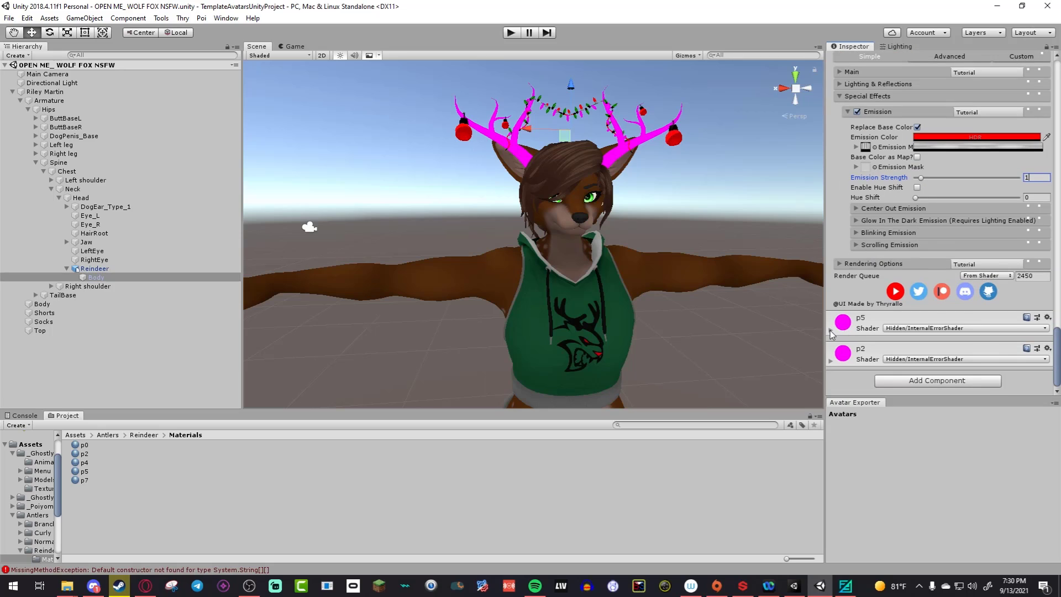
left_click(831, 331)
scroll(933, 348, "down", 1)
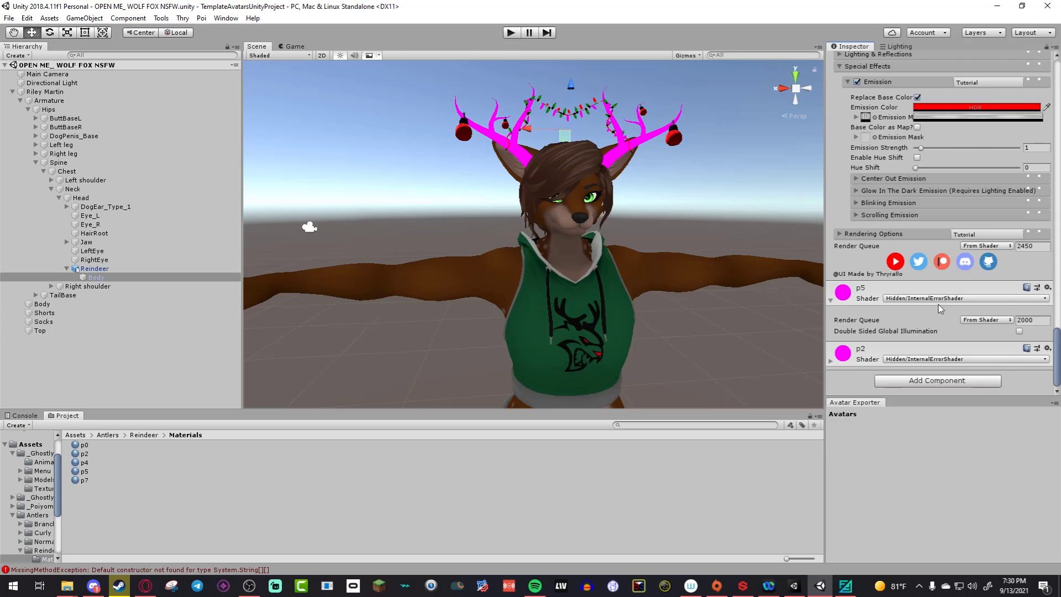
left_click(939, 299)
mouse_move(946, 353)
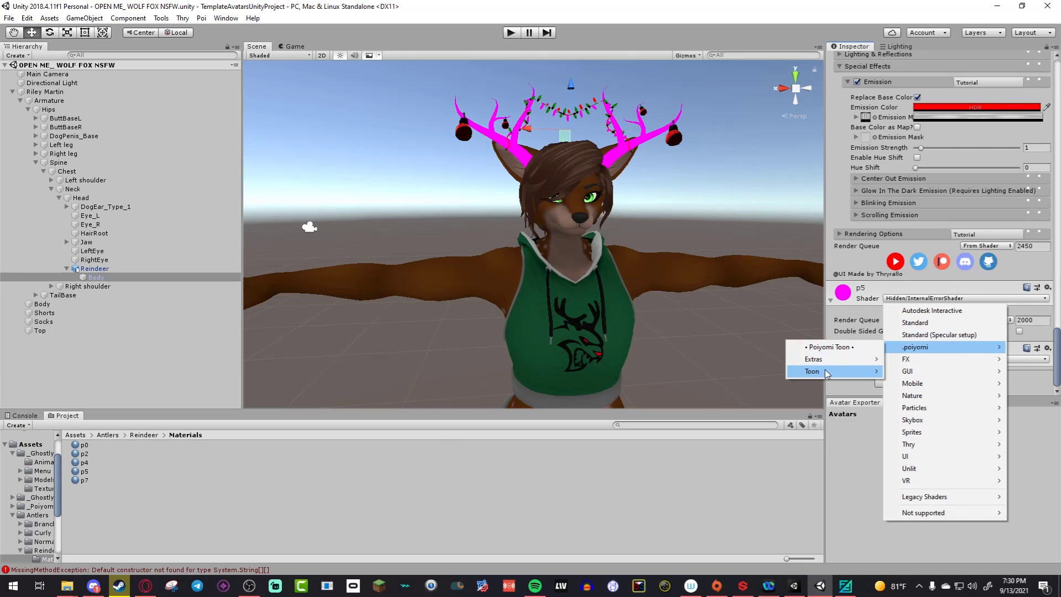
mouse_move(834, 373)
left_click(896, 373)
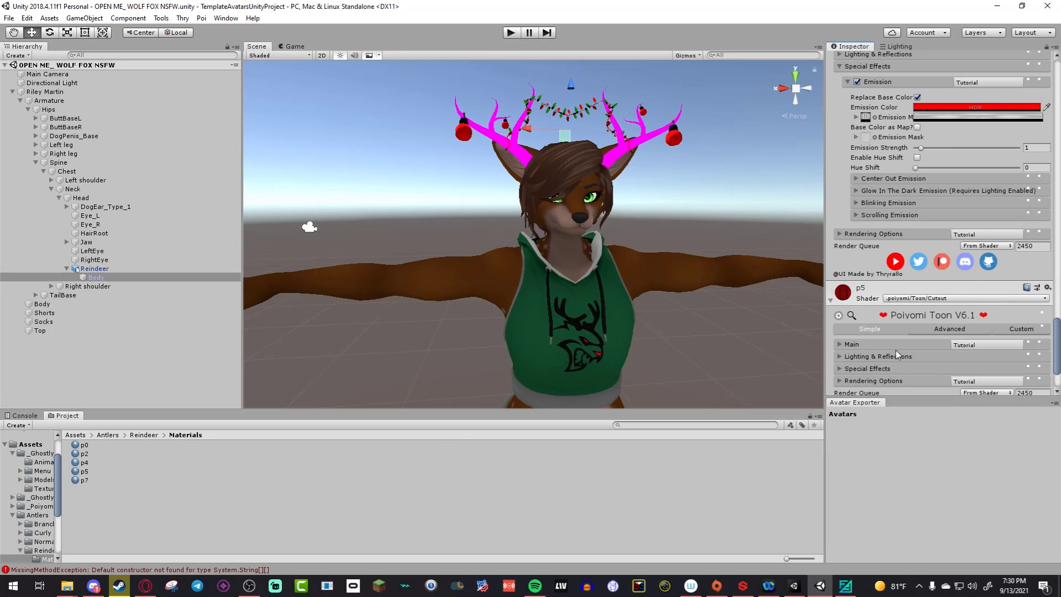
Step: Set the Emission Strength of the antlers' p5 material to 1 in its special effects
scroll(871, 321, "down", 2)
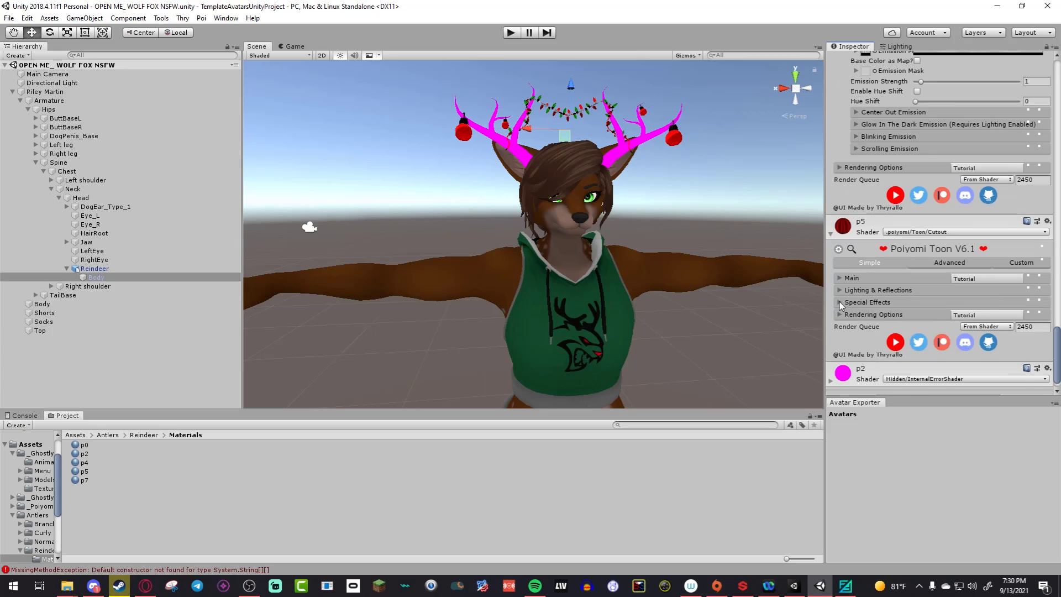
left_click(839, 303)
left_click(861, 319)
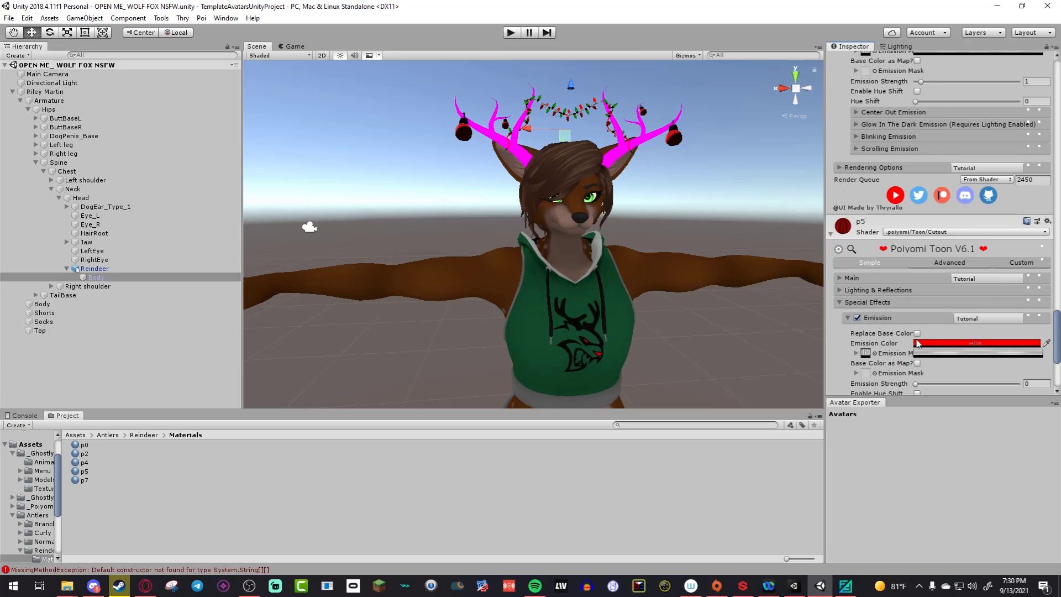
scroll(918, 344, "down", 1)
left_click(1029, 350)
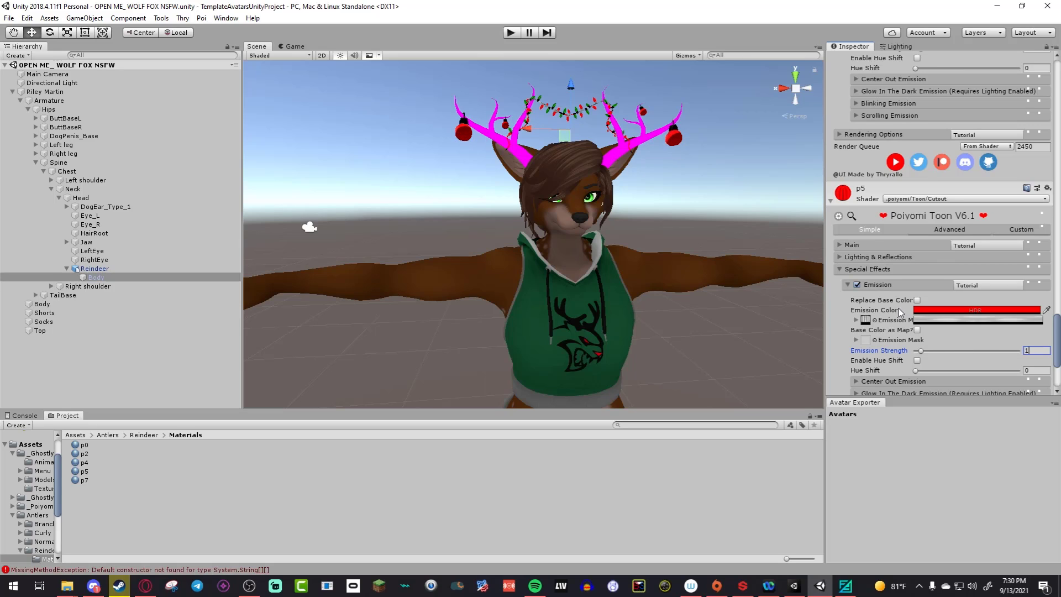
type("1")
left_click(917, 301)
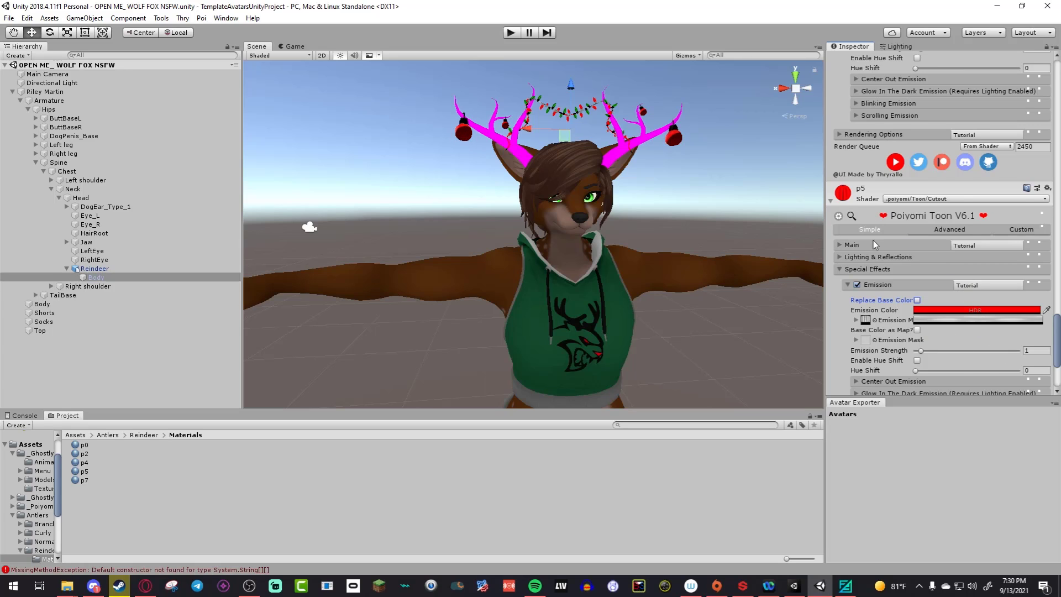
Step: Assign the .poiyomi/Toon/Cutout shader to the antlers' p2 material
scroll(874, 243, "down", 3)
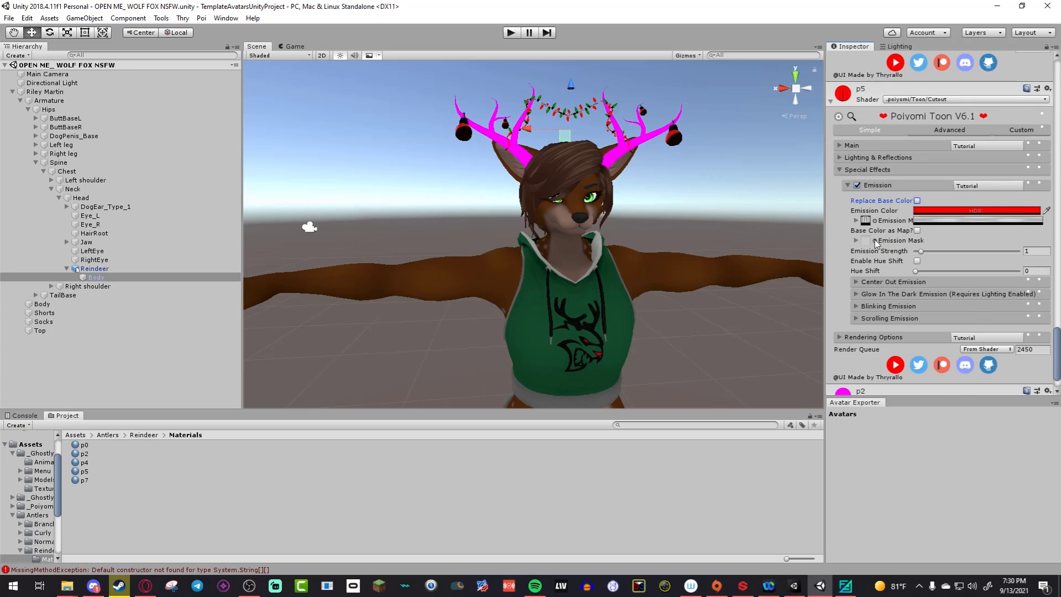
scroll(876, 244, "down", 2)
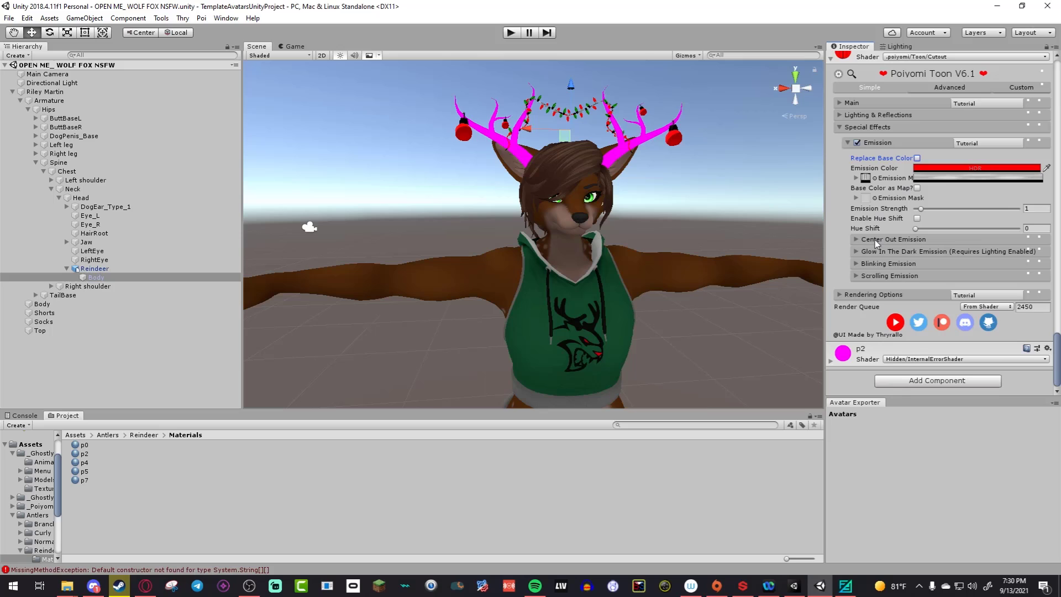
left_click(931, 359)
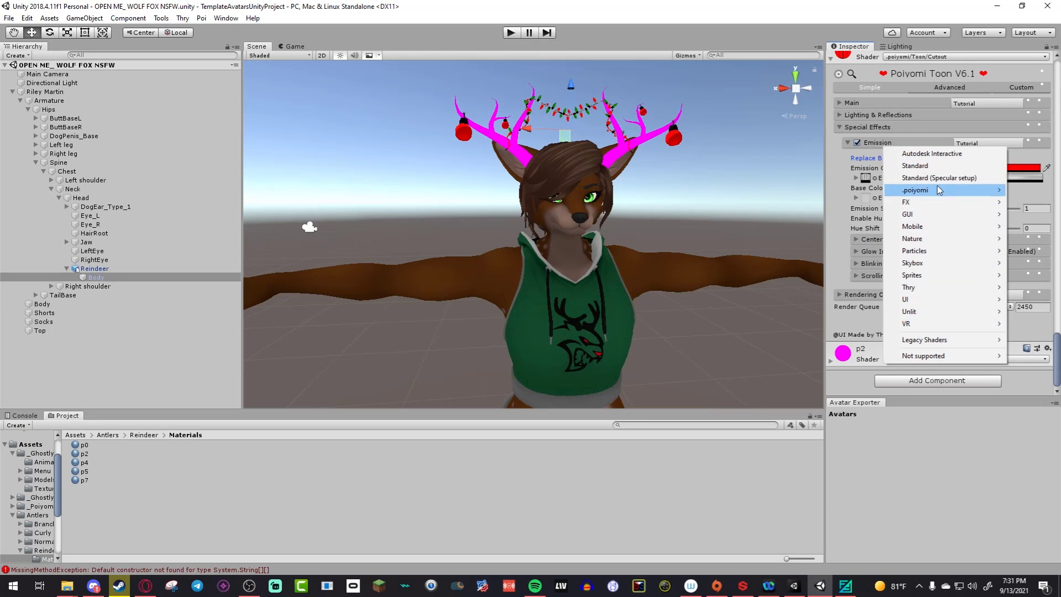
mouse_move(939, 190)
mouse_move(845, 214)
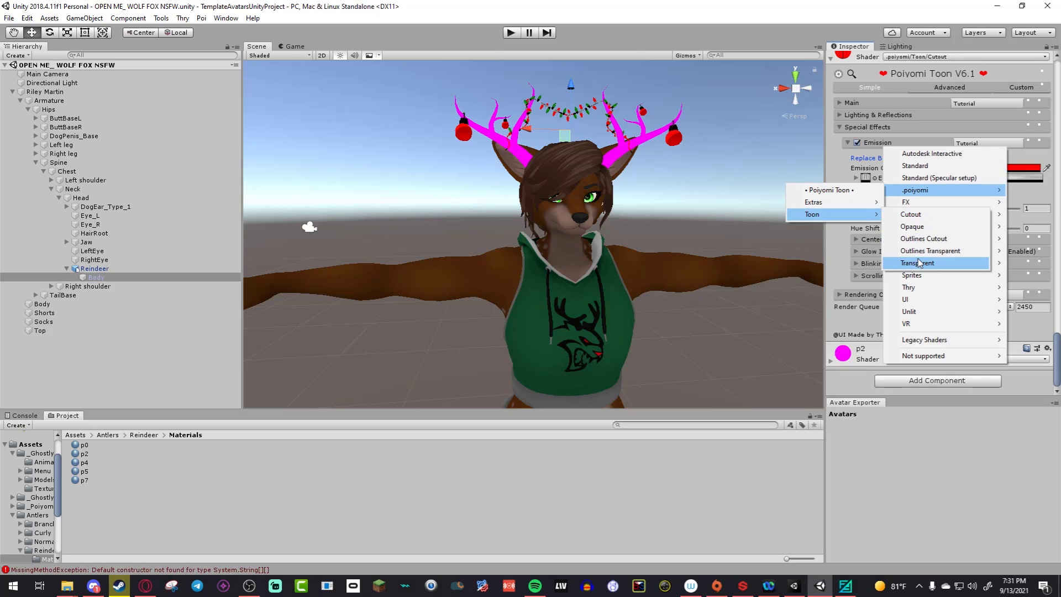
left_click(920, 218)
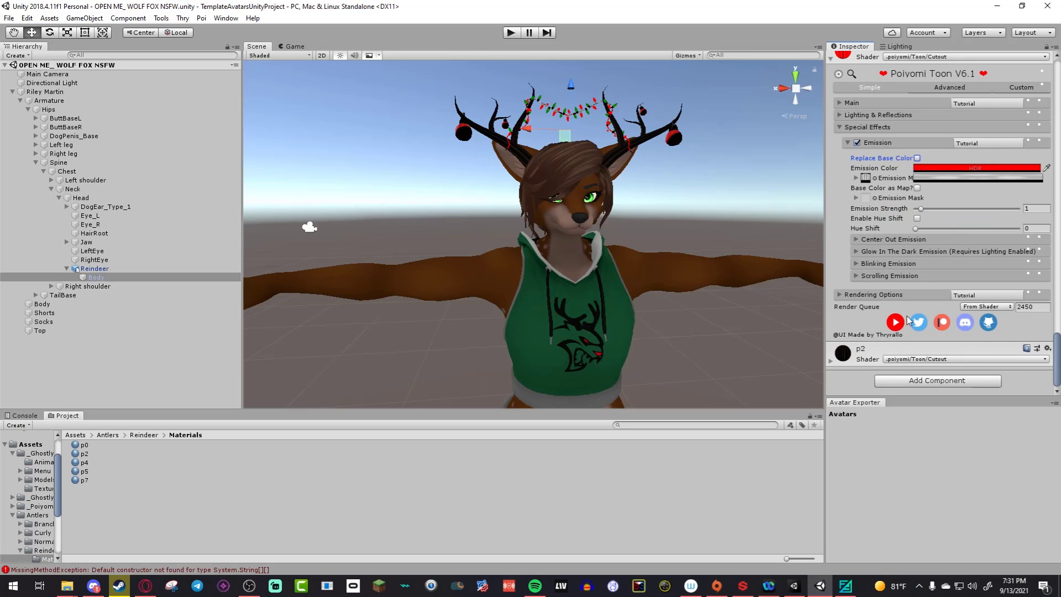
Step: Look through the p2 material's rendering options and special effects, leaving its sections collapsed
left_click(831, 361)
scroll(901, 323, "down", 3)
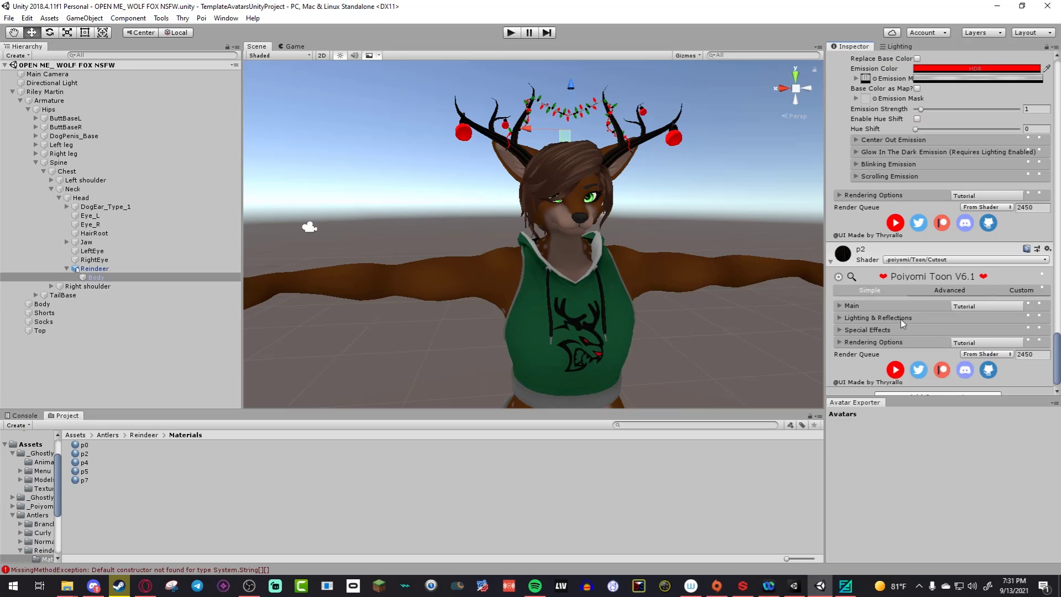
left_click(841, 325)
scroll(904, 291, "down", 2)
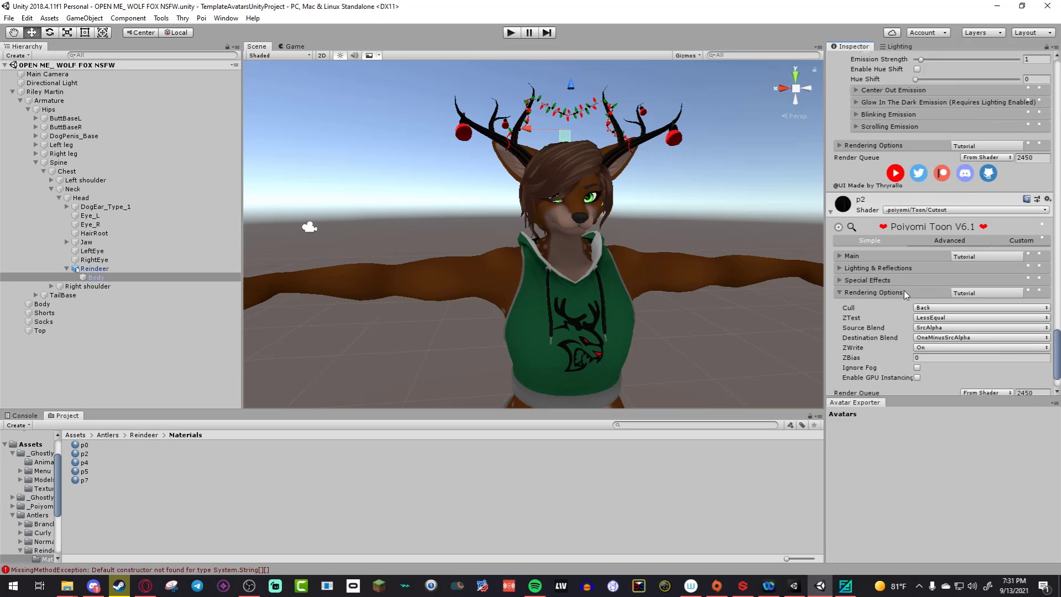
left_click(840, 238)
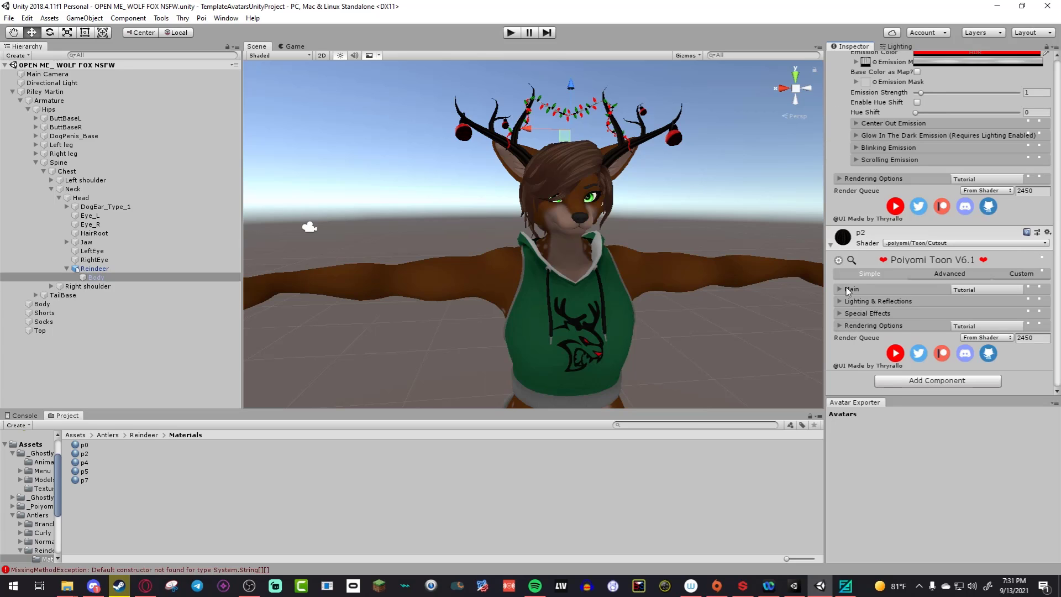
left_click(838, 313)
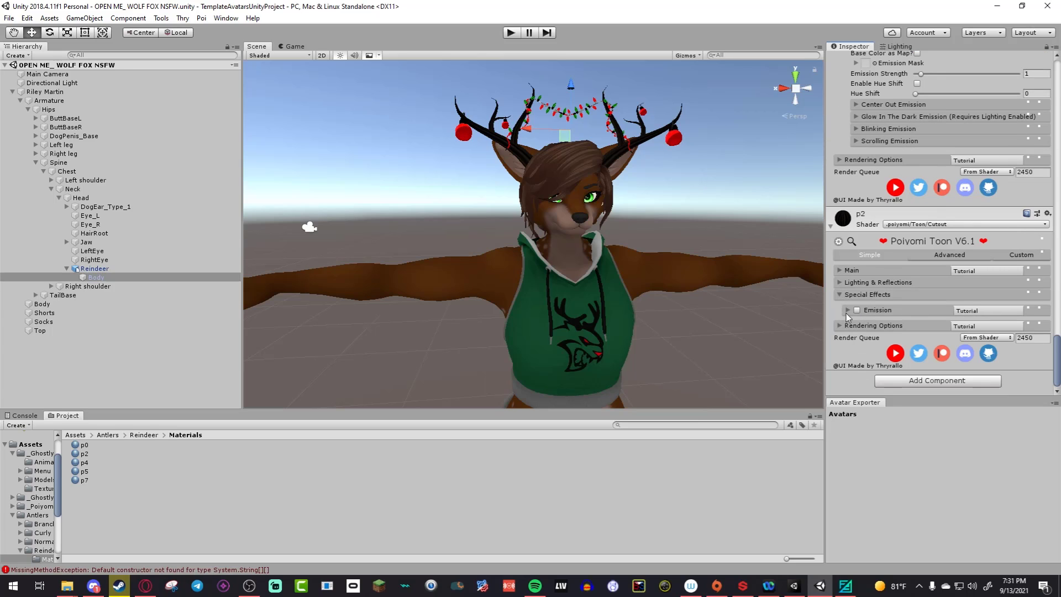
left_click(844, 295)
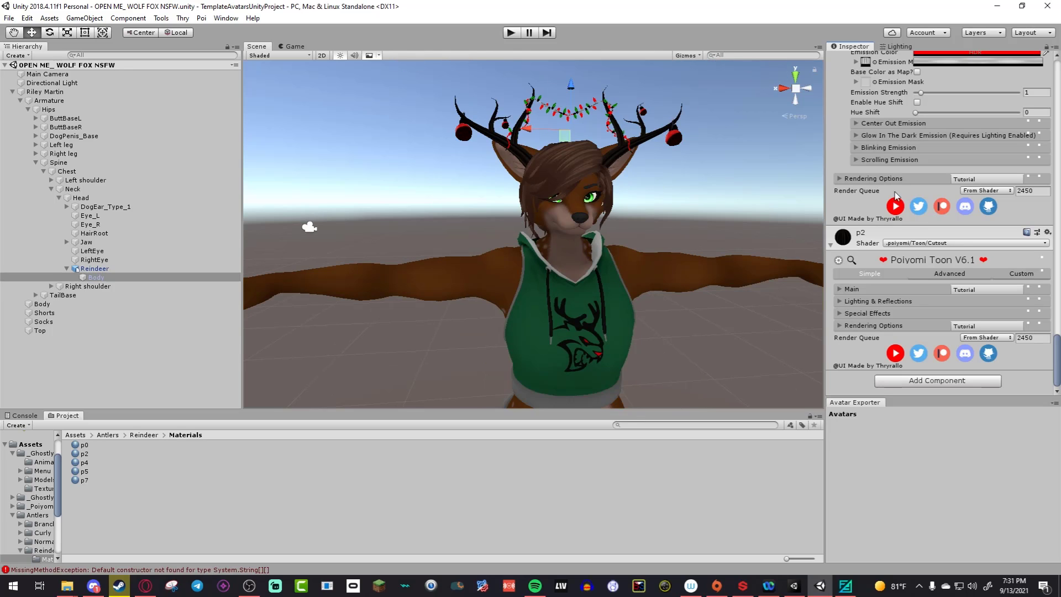
Step: Review the Poiyomi shader settings of the antlers' other materials, including p0's main and lighting settings and the green Emission effect
scroll(872, 230, "up", 6)
scroll(871, 229, "up", 10)
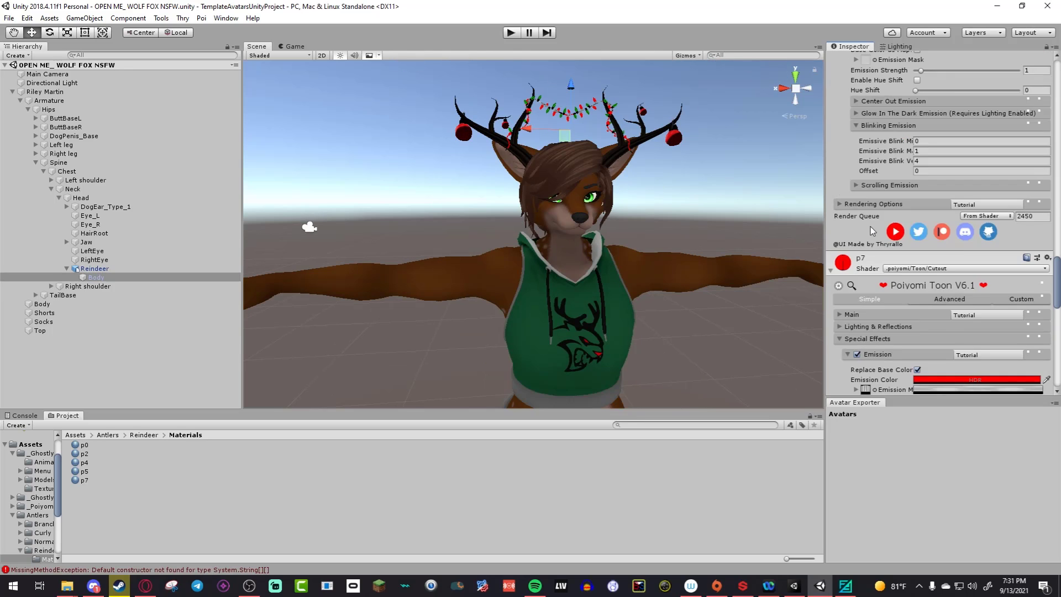
scroll(870, 225, "up", 3)
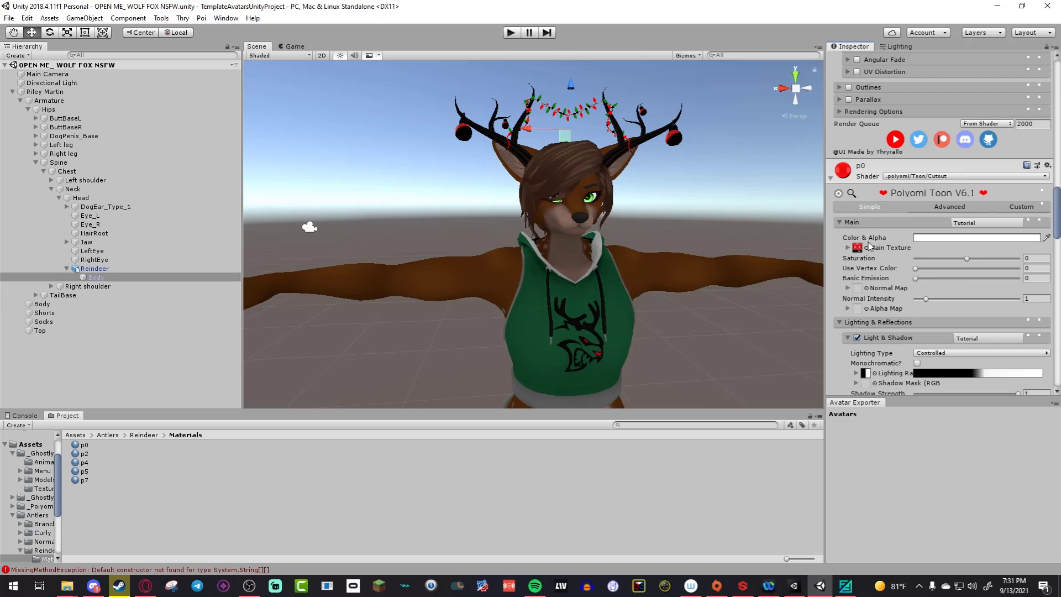
scroll(890, 260, "down", 2)
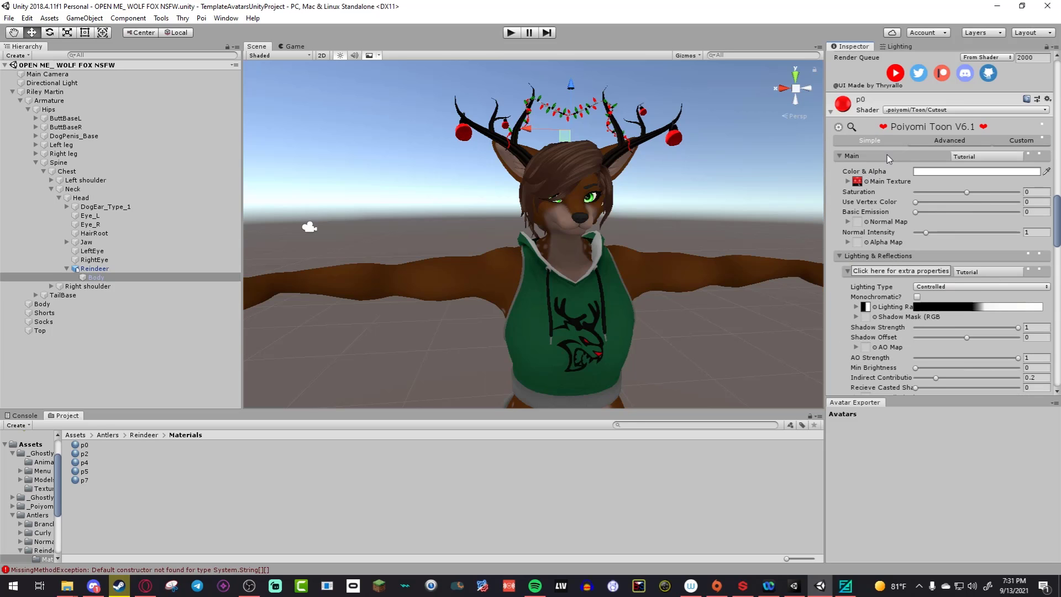
scroll(885, 188, "down", 15)
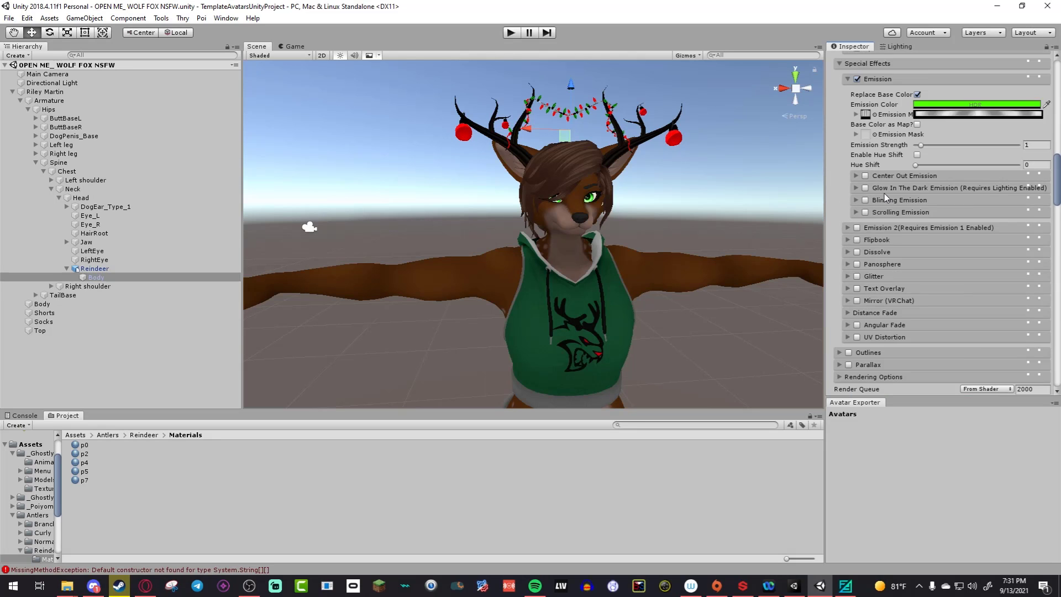
scroll(885, 193, "down", 12)
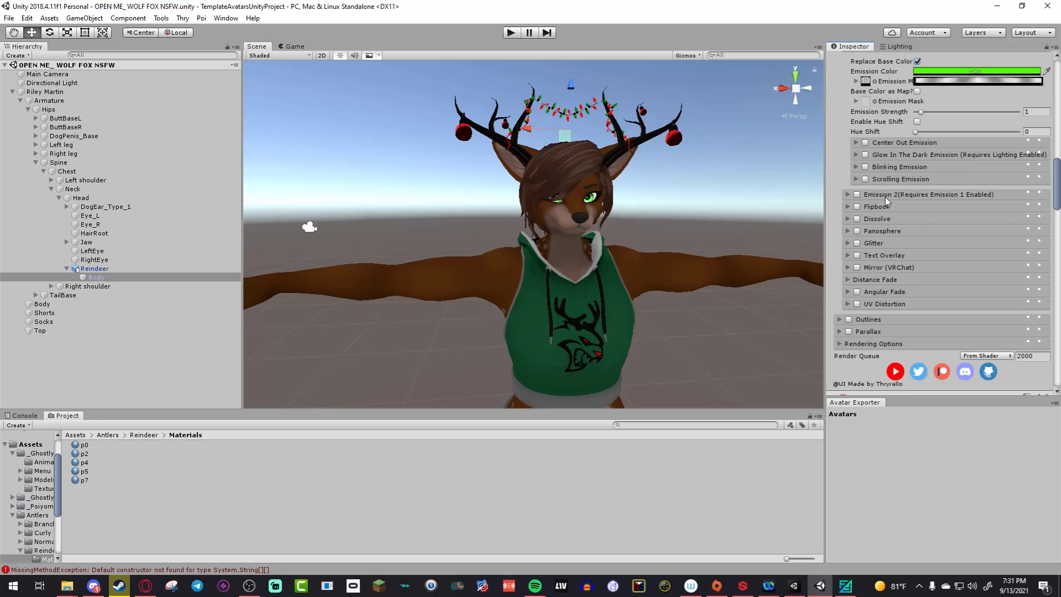
scroll(885, 198, "down", 8)
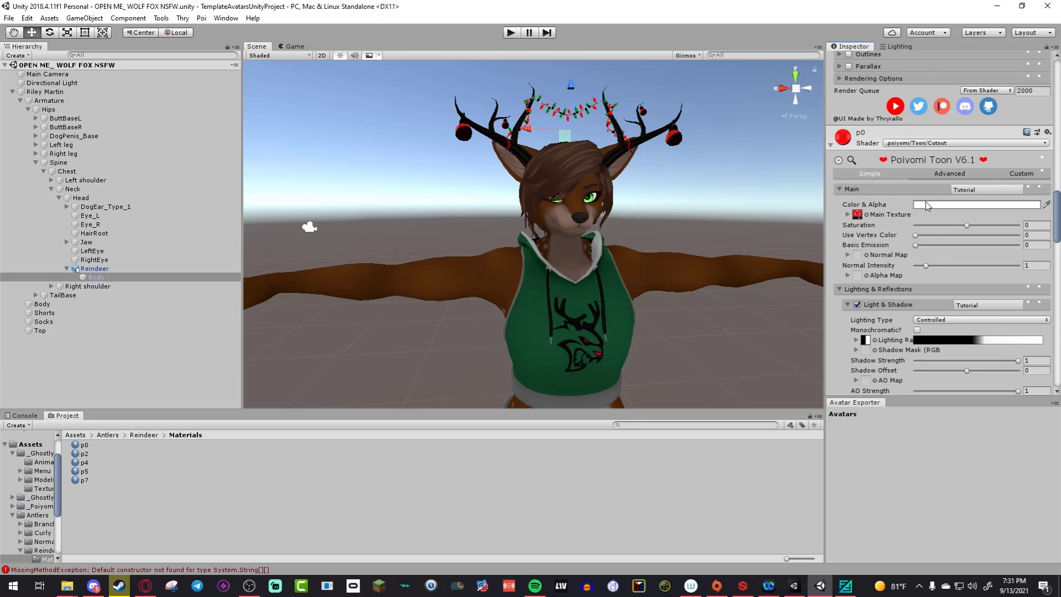
scroll(926, 201, "up", 2)
scroll(874, 233, "up", 5)
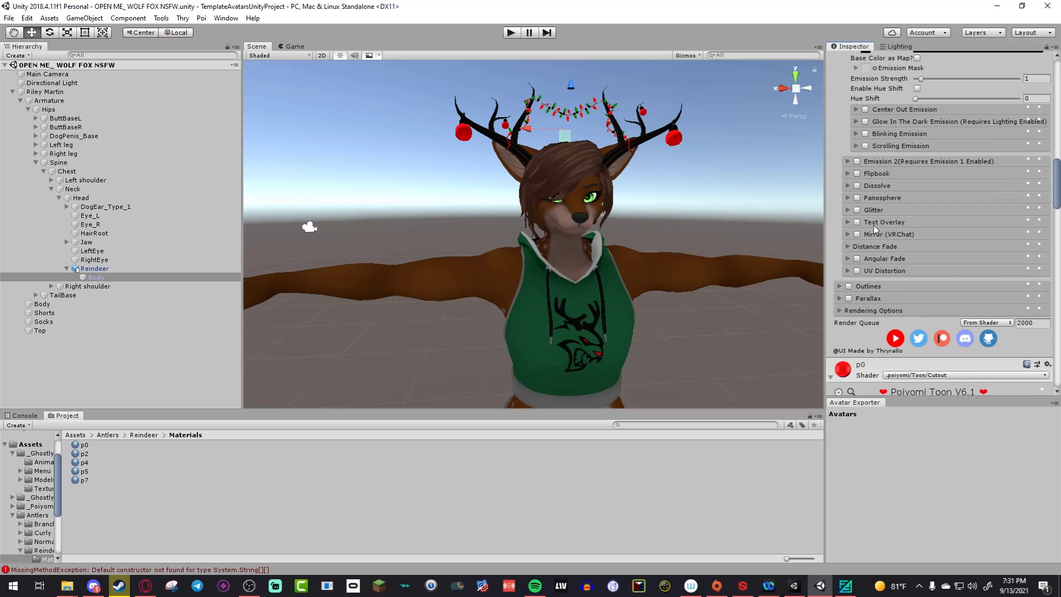
Step: Inspect the avatar's antlers and ornaments up close, and view the whole body from the front
left_click_drag(667, 176, 682, 159, "alt")
scroll(659, 199, "up", 5, "alt")
scroll(664, 201, "down", 8, "alt")
scroll(681, 198, "up", 5, "alt")
left_click(704, 191)
scroll(681, 155, "up", 8, "alt")
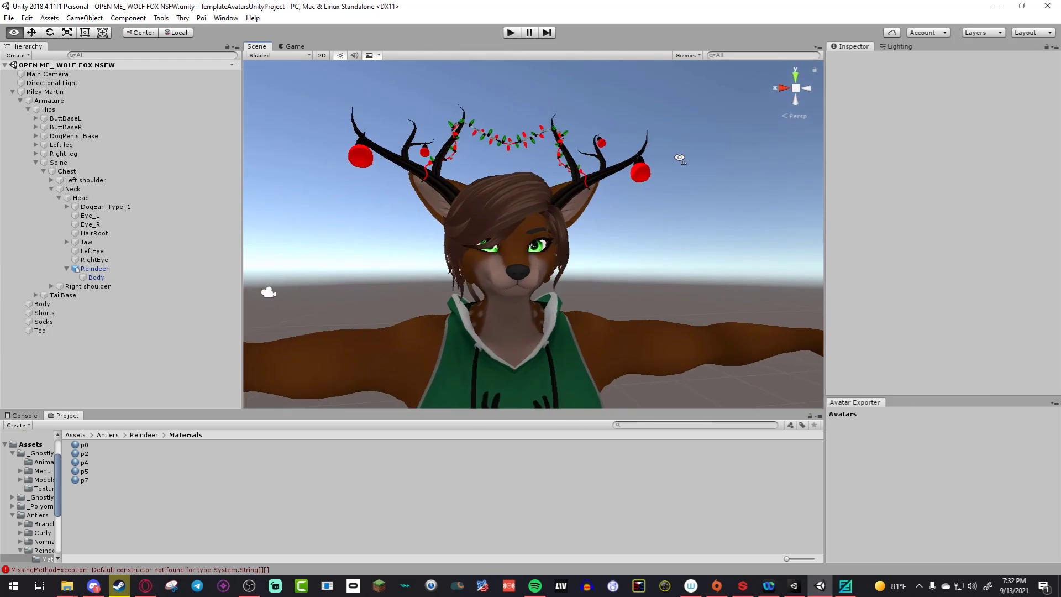
scroll(679, 150, "down", 5, "alt")
key("s")
right_click_drag(681, 152, 669, 229)
key("w")
key("s")
left_click(583, 197)
key("w")
key("s")
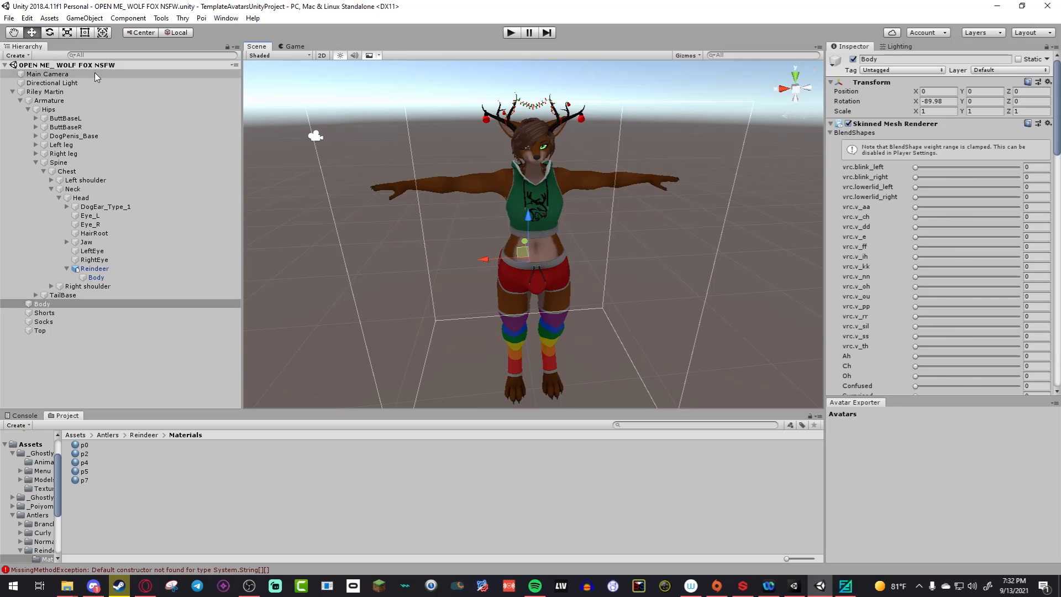
Step: Filter the hierarchy for "script" and remove the missing script component from the objects Balls.003 through Ears1_R
type("script")
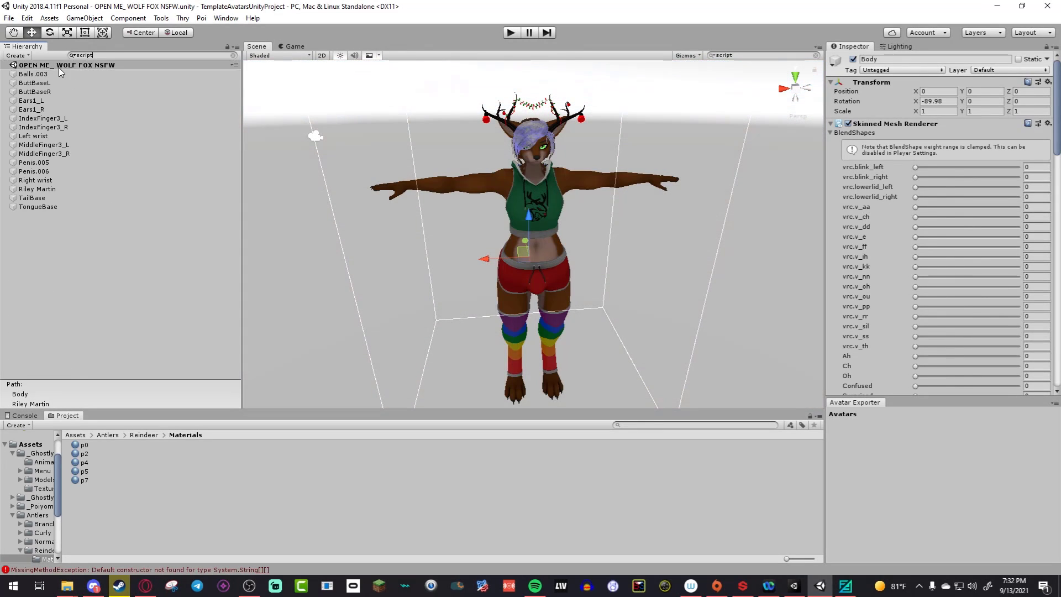
left_click(55, 73)
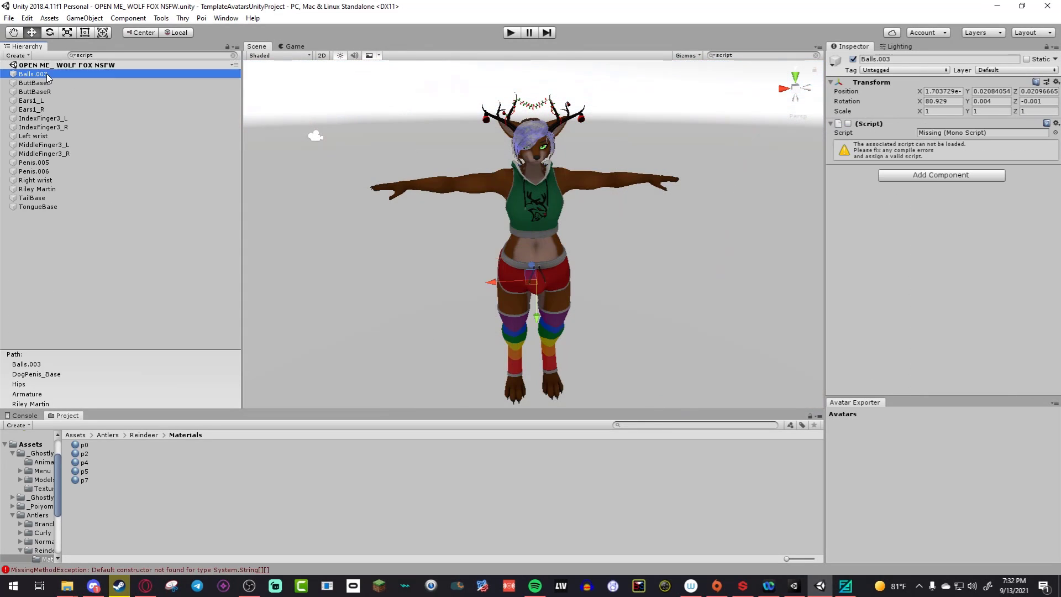
left_click(44, 109, "shift")
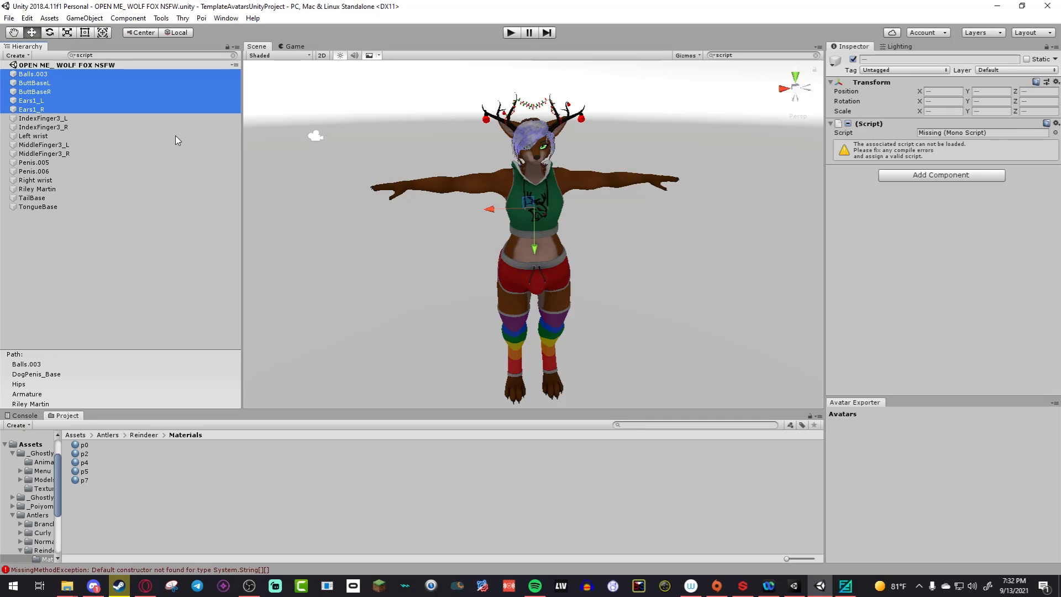
left_click(52, 75)
left_click(49, 110, "shift")
left_click(1056, 124)
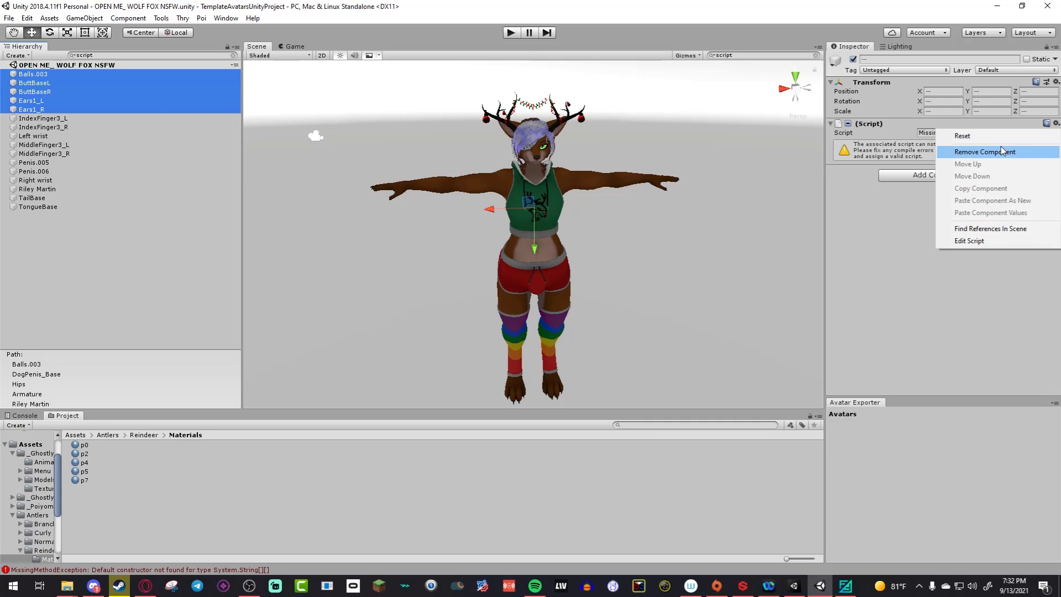
left_click(984, 152)
Step: Remove the missing script component from the bones IndexFinger3_L through MiddleFinger3_R, including Left wrist
left_click(44, 74)
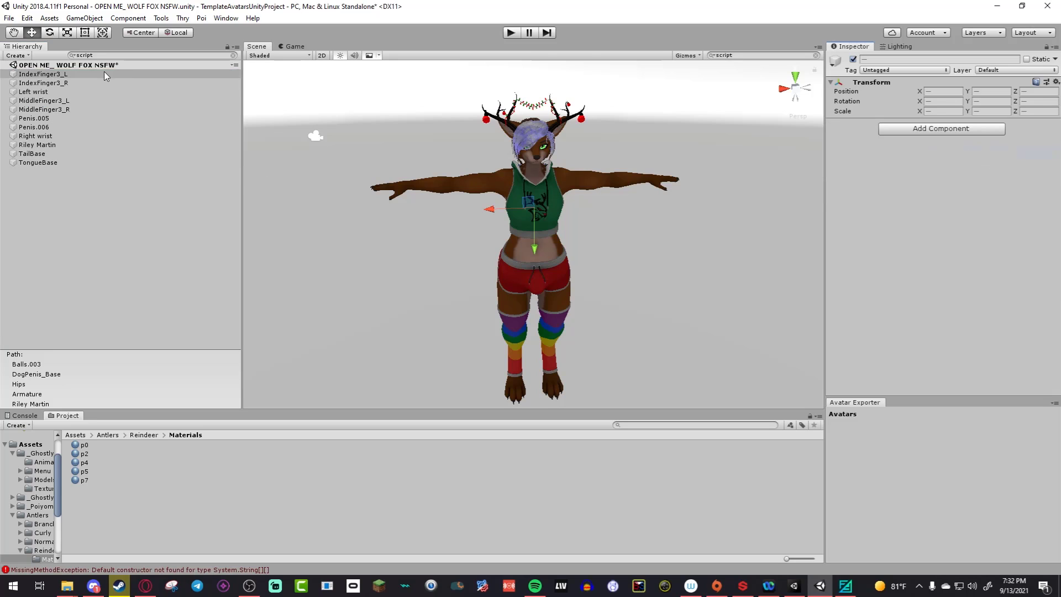
left_click(44, 109, "shift")
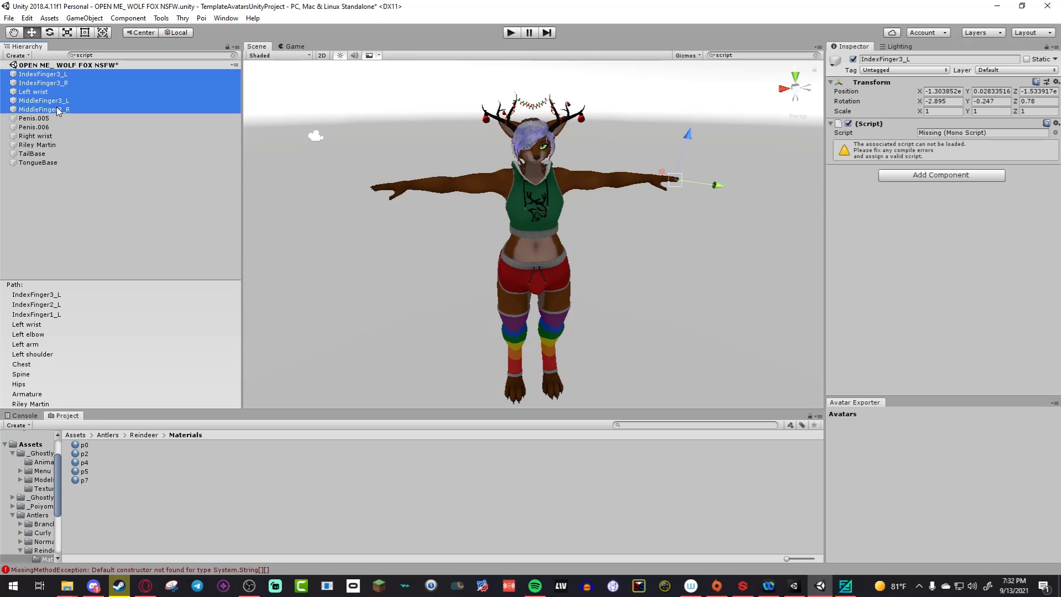
left_click(1056, 124)
left_click(985, 152)
Step: Remove the missing script component from the Penis.005 and Penis.006 bones
left_click(43, 75)
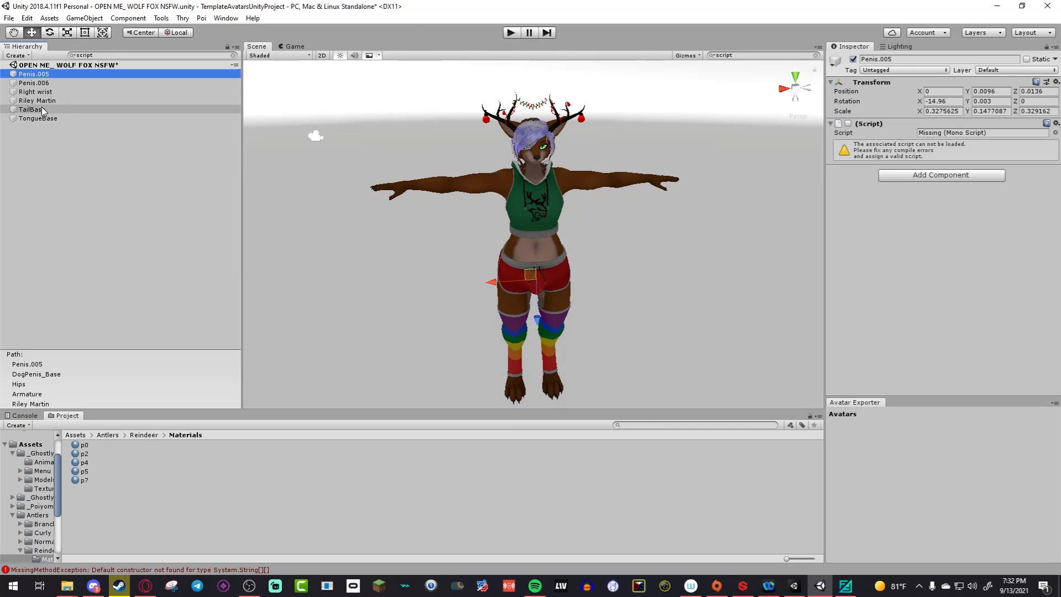
left_click(34, 83, "shift")
left_click(1056, 124)
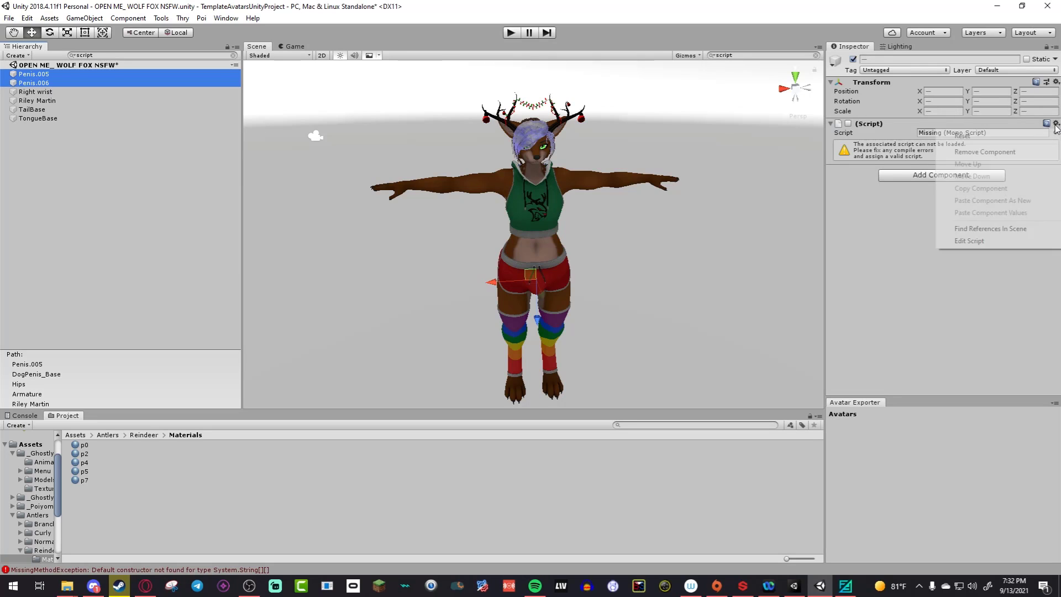
left_click(973, 151)
Step: Remove the missing script component from the Right wrist bone
left_click(35, 74)
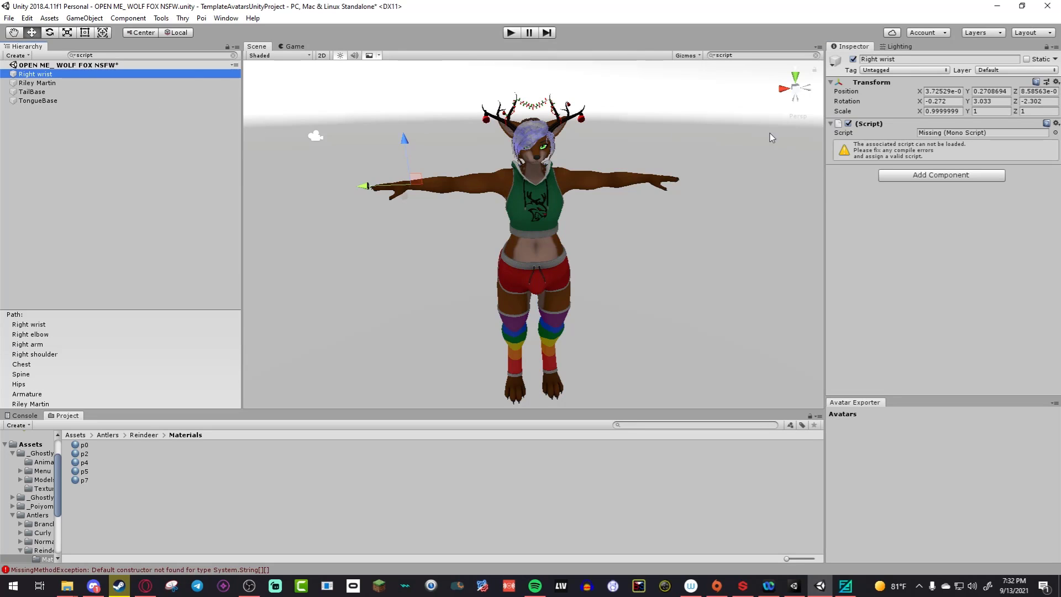
left_click(1056, 123)
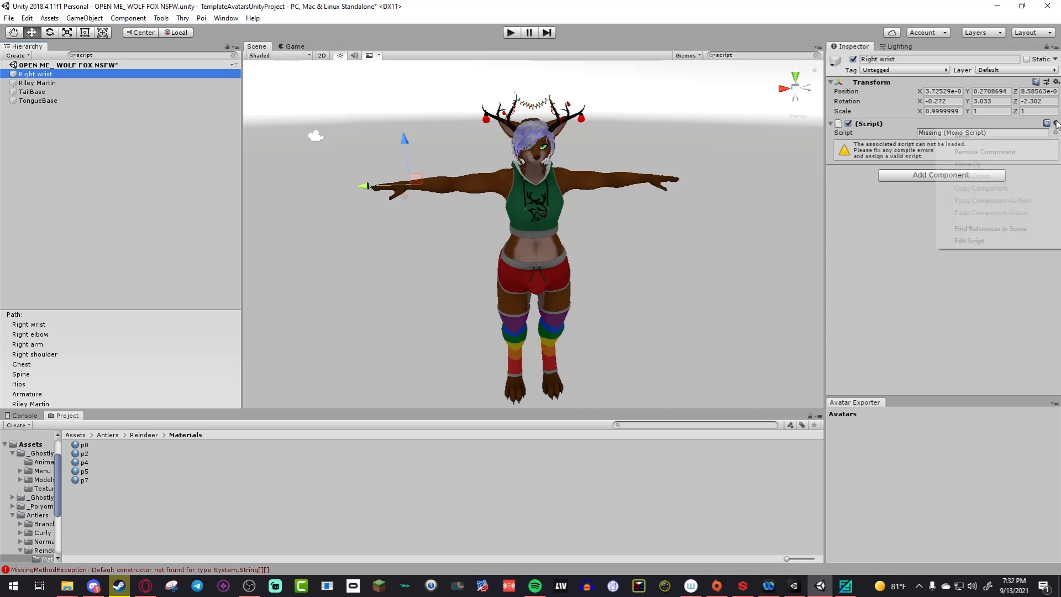
left_click(973, 152)
Step: Remove the missing script component from the TailBase and TongueBase bones
left_click(36, 83)
left_click(40, 92, "shift")
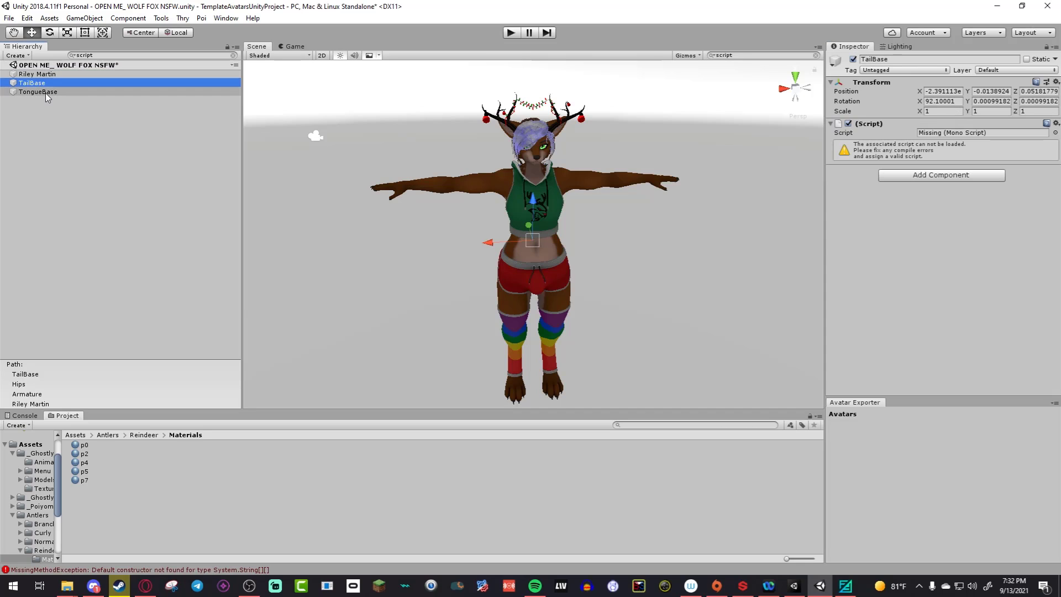
left_click(1057, 124)
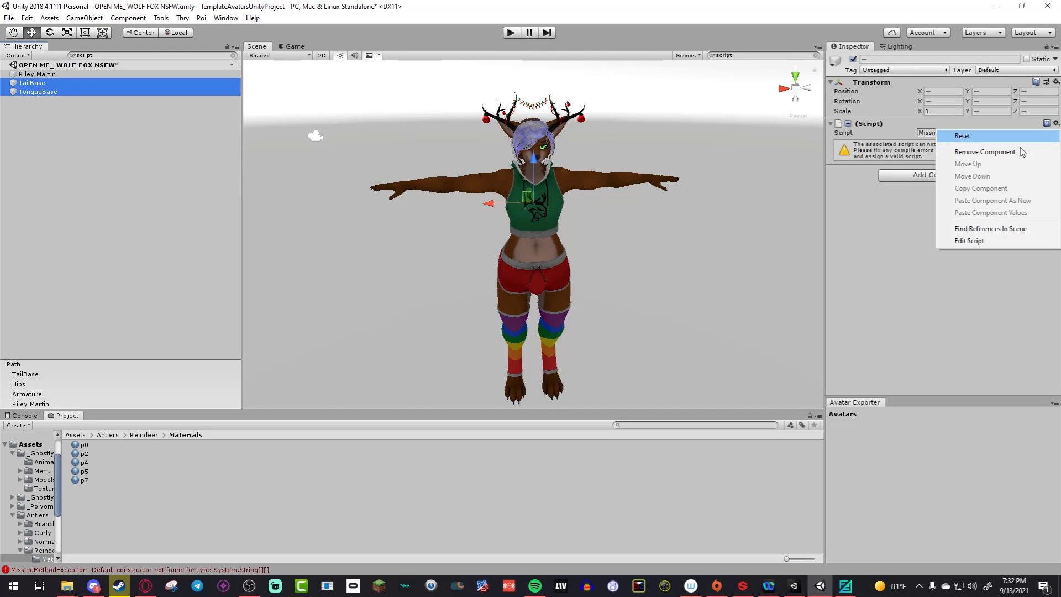
left_click(973, 150)
Step: Remove all three missing script components from the avatar's root object and clear the hierarchy filter
left_click(36, 74)
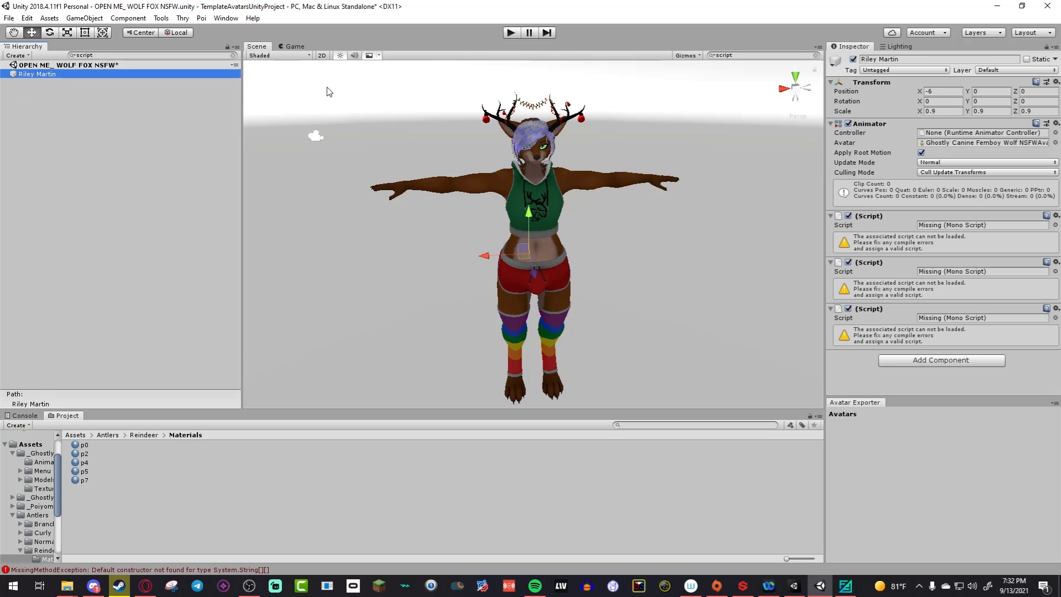
left_click(1056, 215)
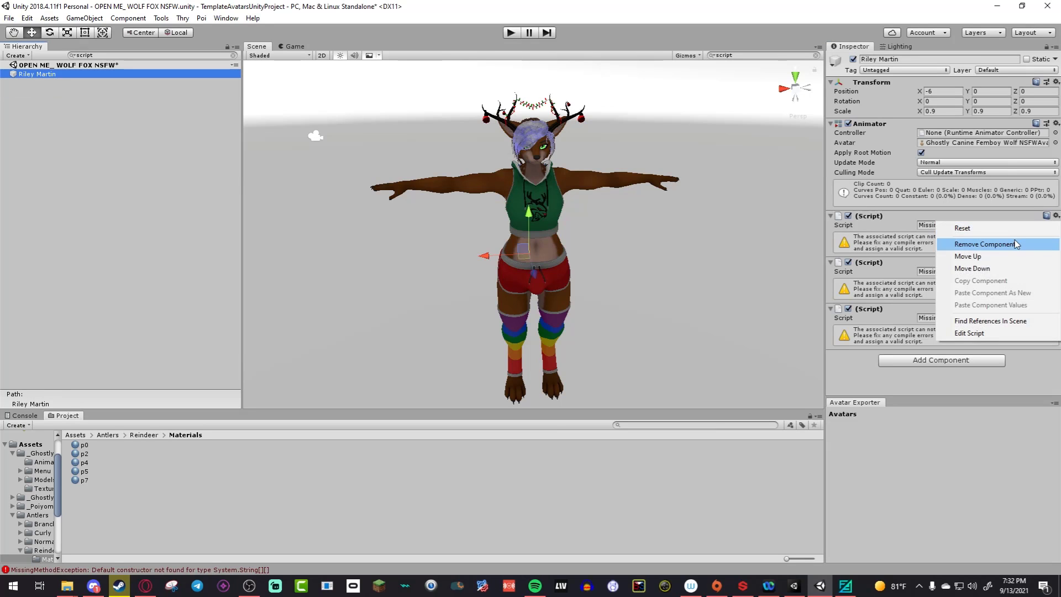
left_click(974, 242)
left_click(1056, 216)
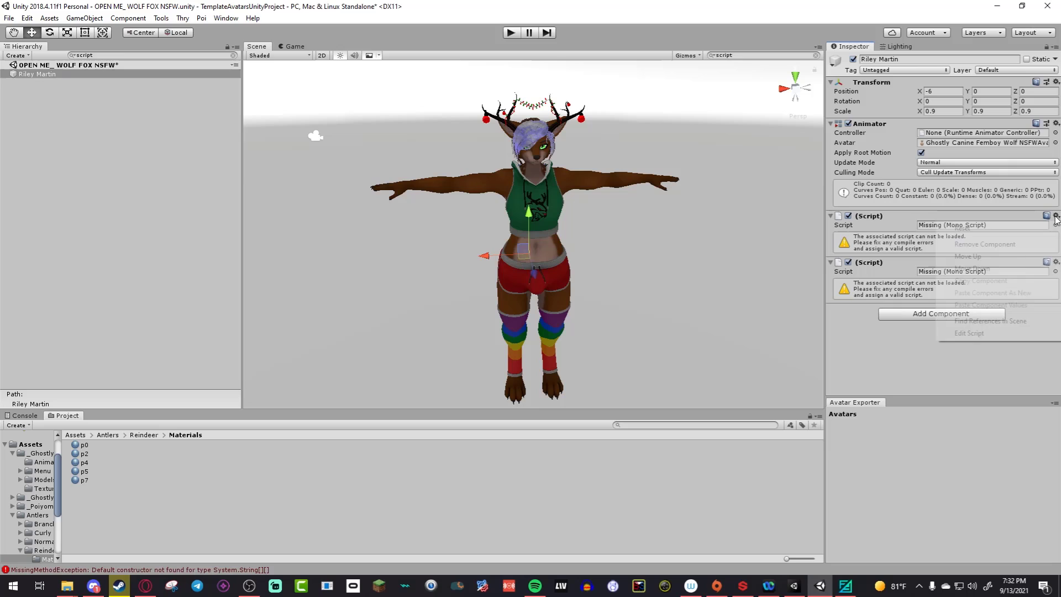
left_click(973, 242)
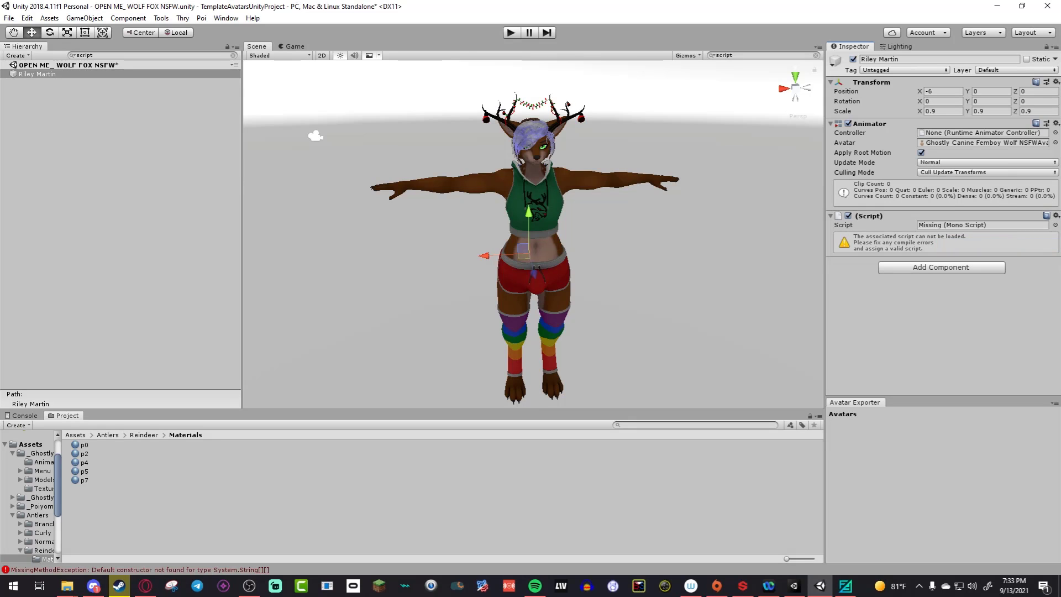
left_click(1056, 215)
left_click(972, 241)
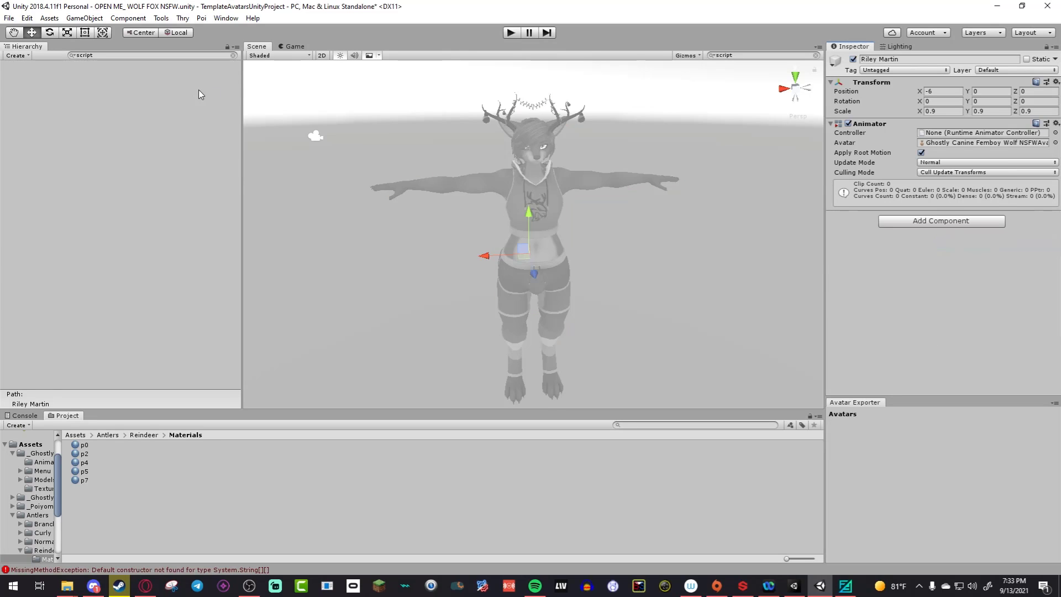
left_click(125, 54)
key("BackSpace")
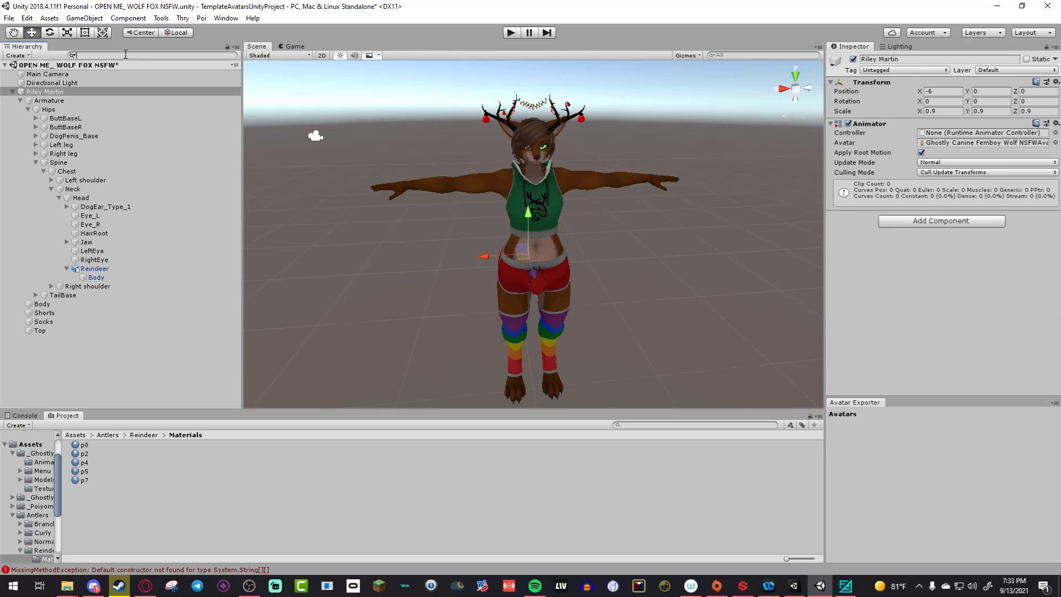
Step: View the avatar's tail from behind, select the TailBase bone under Hips and expand it to its child bone
right_click_drag(629, 237, 763, 234)
key("w")
key("s")
key("a")
key("w")
key("s")
key("w")
key("d")
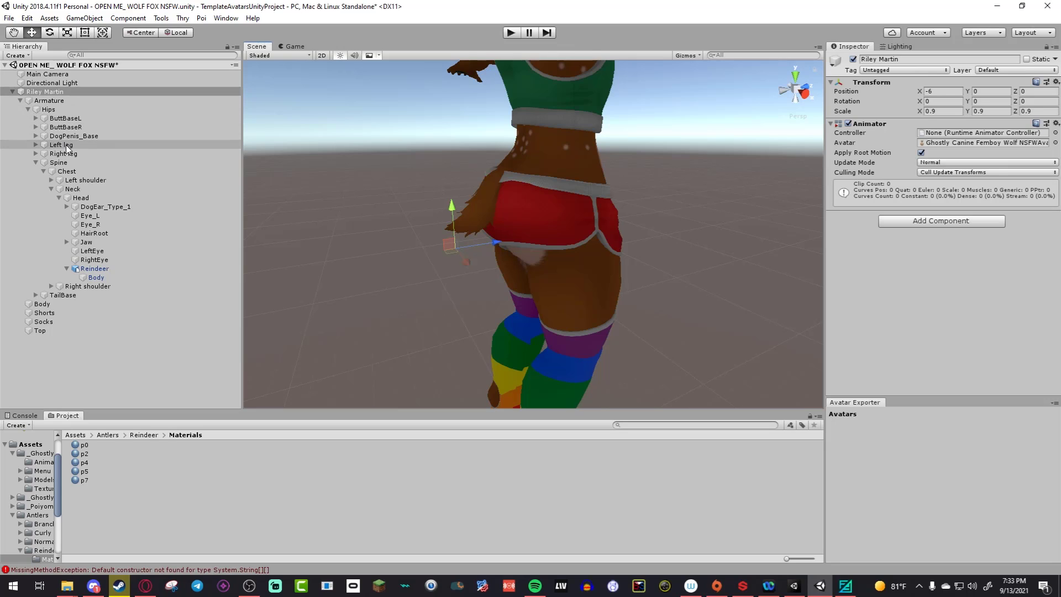
left_click(63, 296)
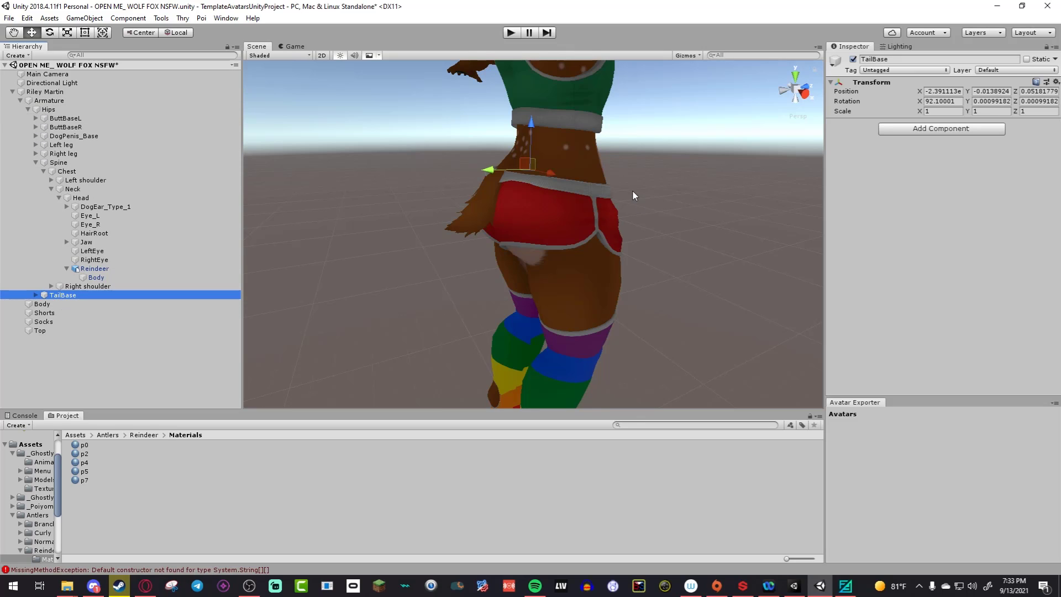
left_click(36, 295)
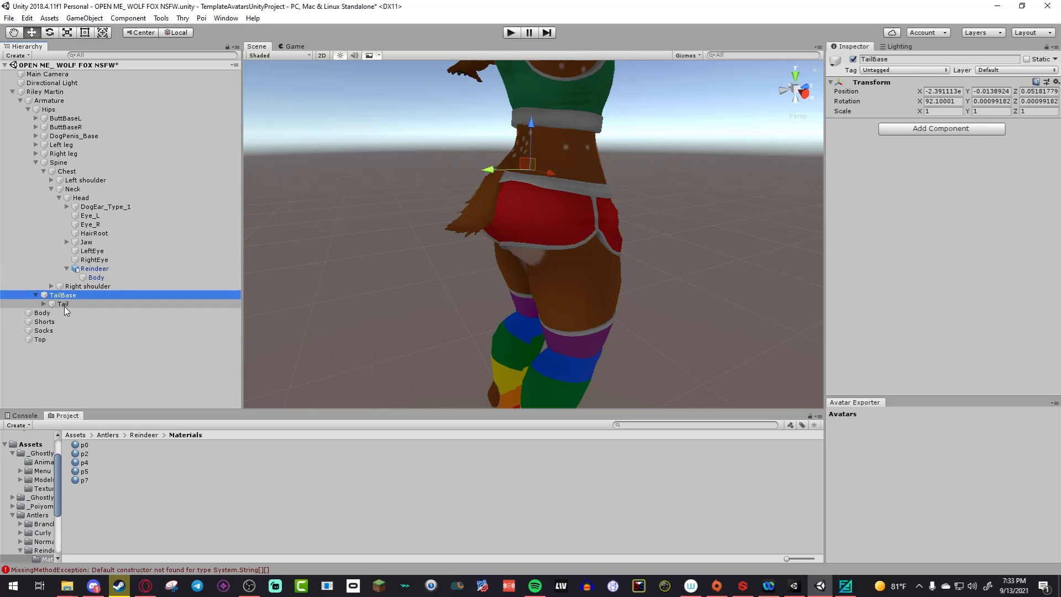
Step: Add a Dynamic Bone component to the Tail bone under TailBase
left_click(63, 304)
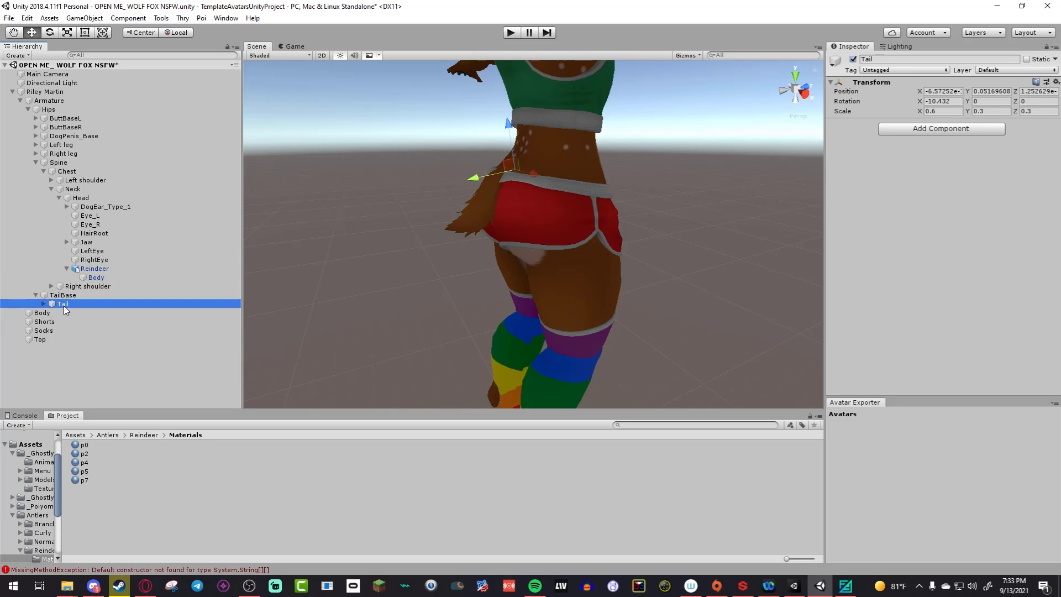
left_click(900, 130)
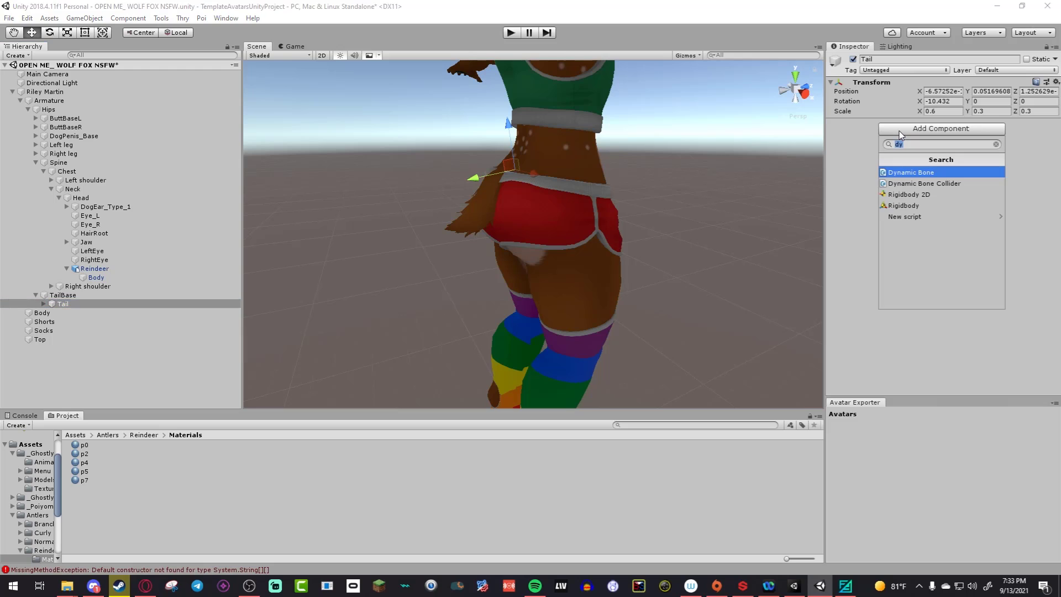
left_click(923, 173)
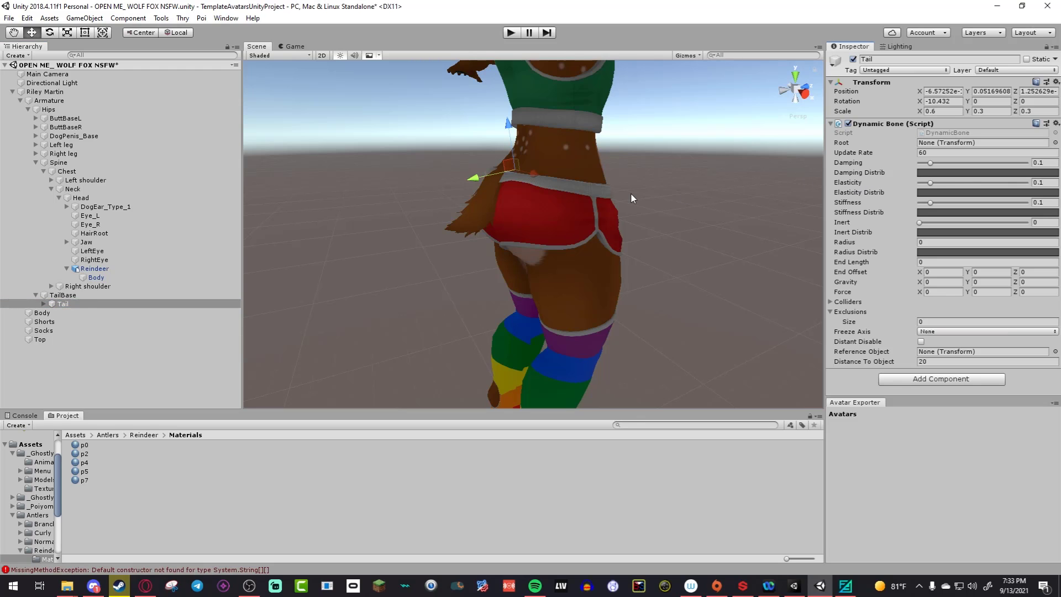
right_click_drag(631, 193, 687, 191)
key("a")
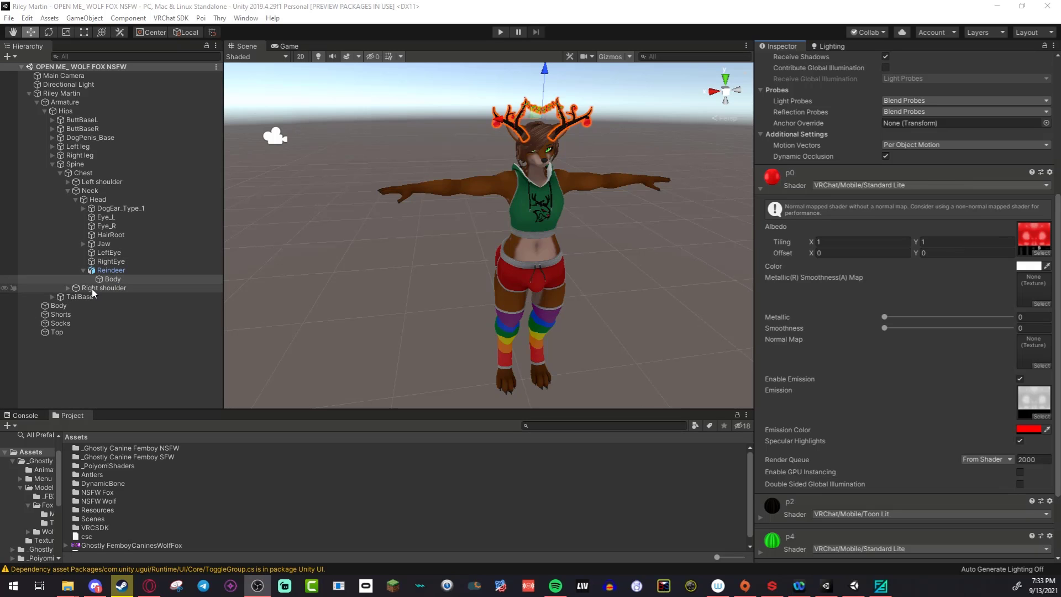
Step: Check the TailBase bone in the Unity 2019 project, return to the 2018 project and look over the Tail bone's Dynamic Bone options
left_click(80, 297)
key("w")
right_click_drag(632, 265, 971, 234)
key("a")
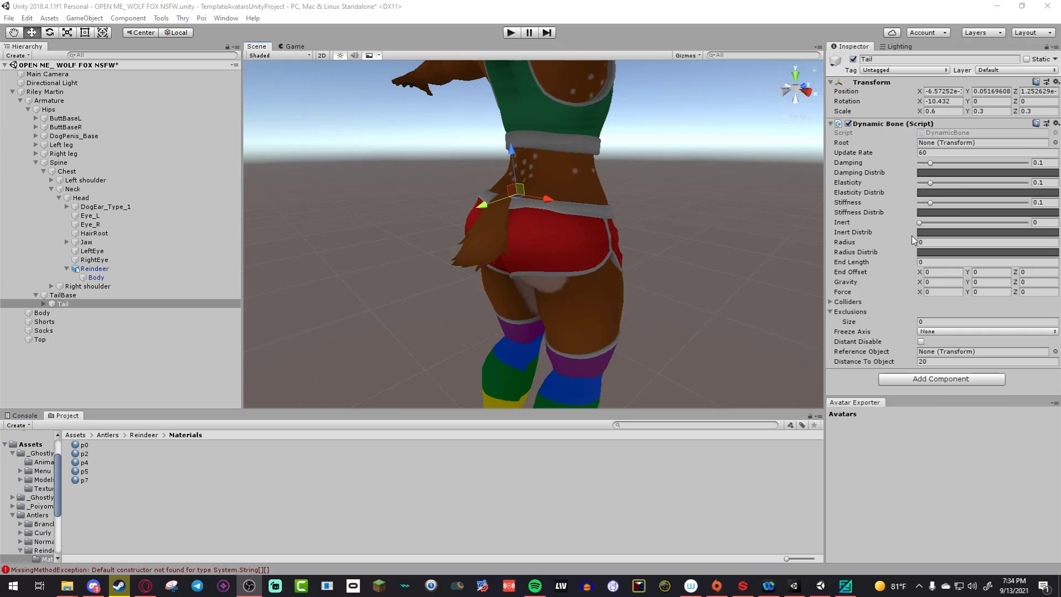
left_click(1056, 124)
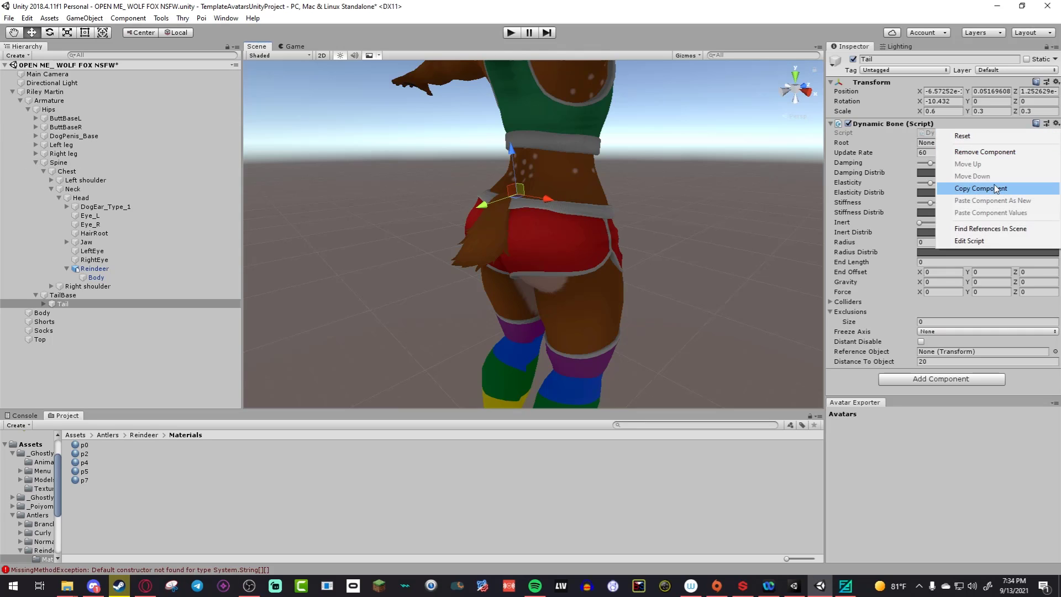
left_click(904, 143)
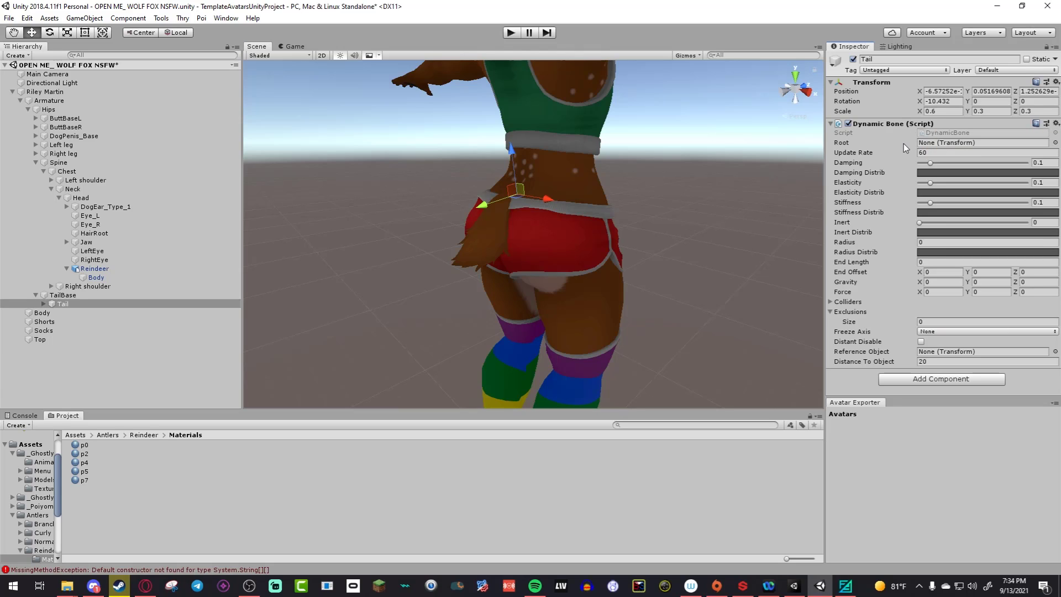
Step: Expand the Tail bone and assign its child Tail.008 as the Root of Tail's Dynamic Bone
left_click(44, 313)
left_click(45, 304)
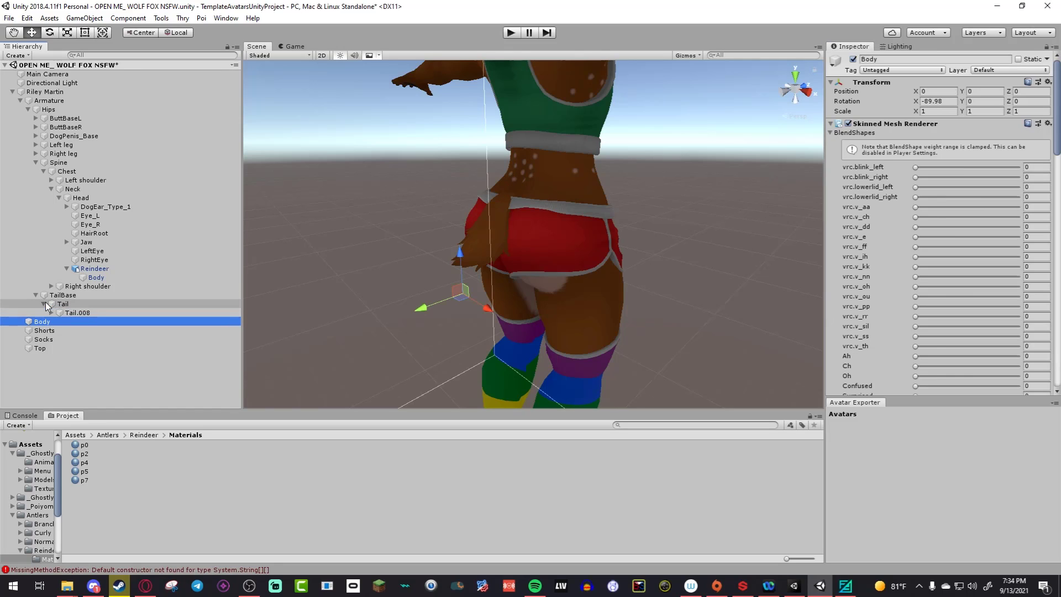
left_click(77, 313)
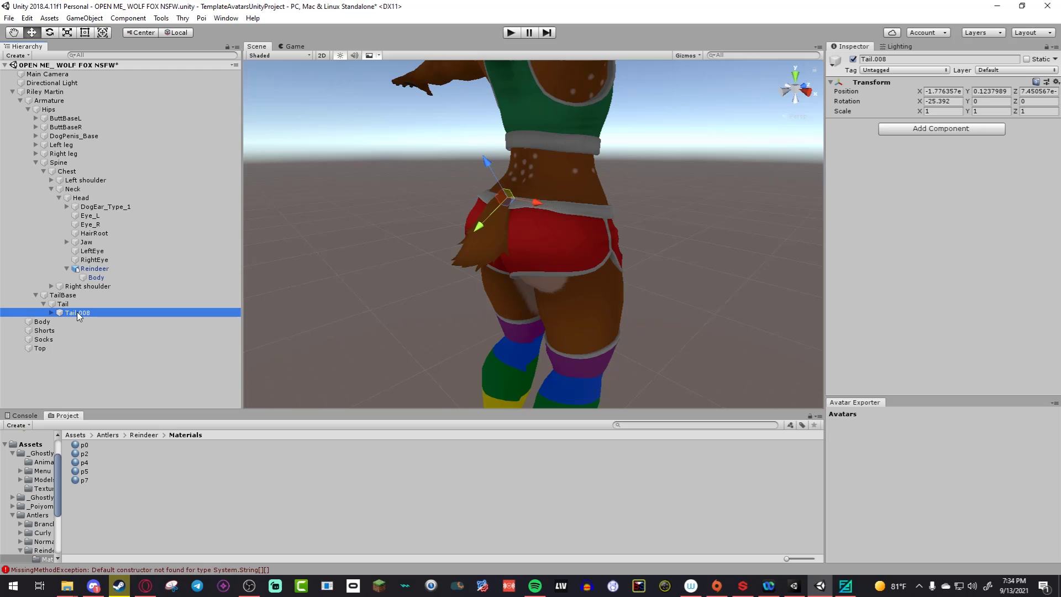
left_click(77, 297)
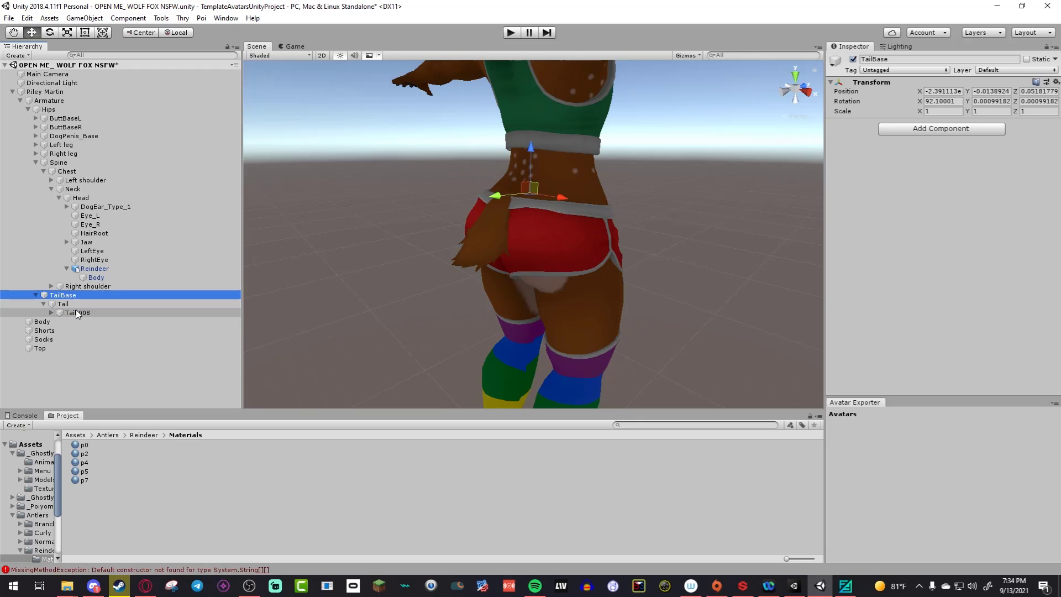
left_click(72, 304)
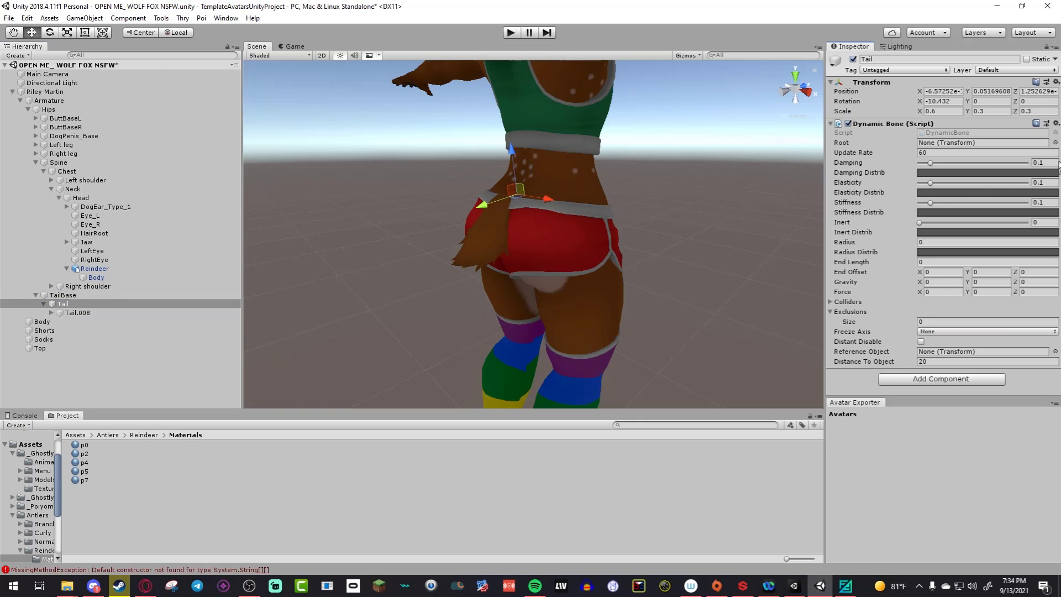
left_click_drag(1060, 165, 996, 143)
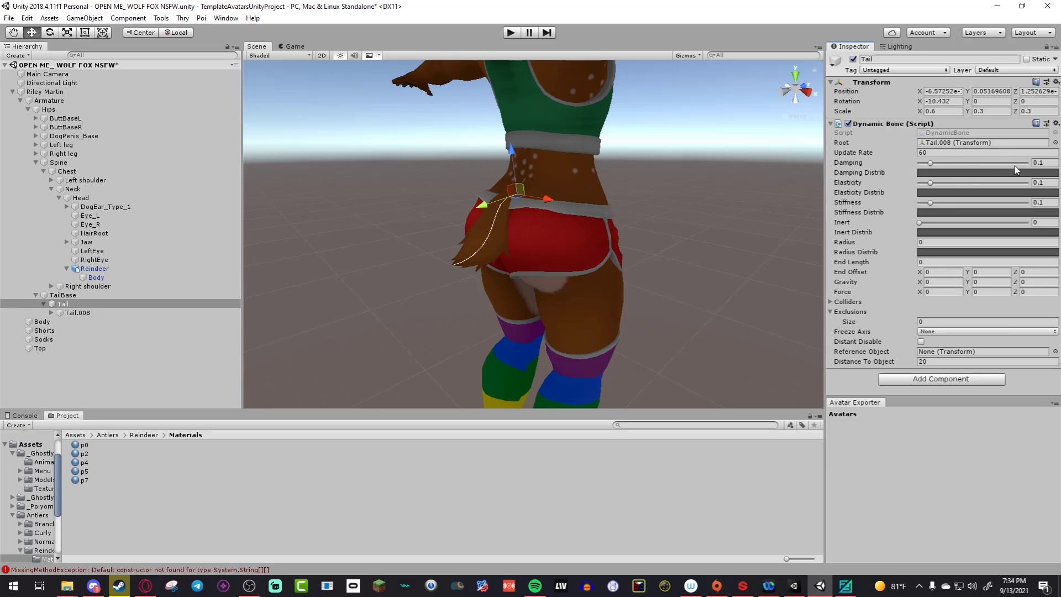
Step: Set the tail's Dynamic Bone to damping 0.15, elasticity 0.03, inert 0.85 and radius 0.05
left_click(1040, 162)
type("5")
left_click(1034, 183)
type("0.03")
left_click(1054, 201)
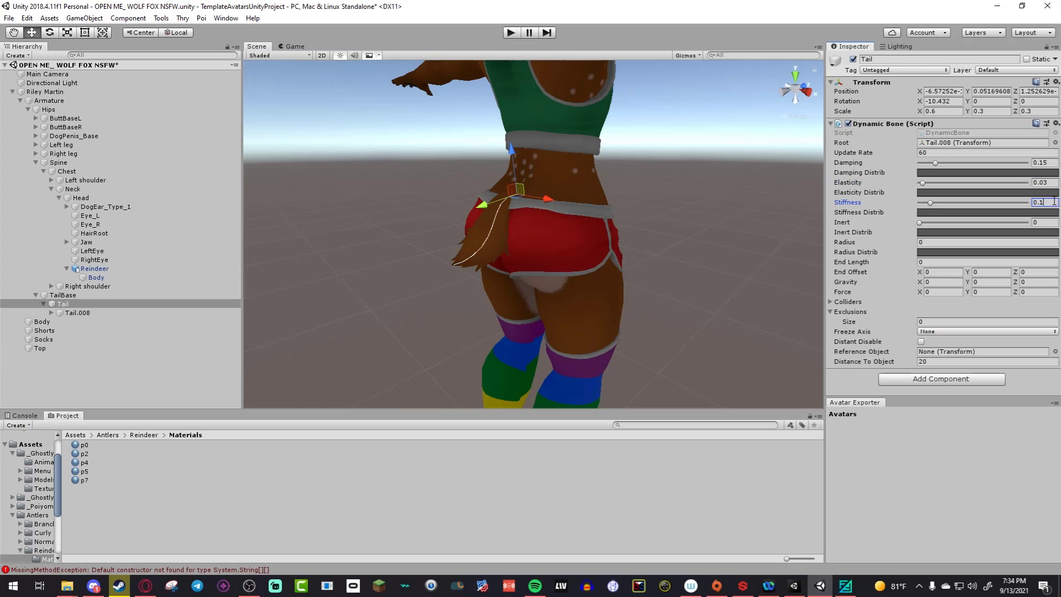
left_click(1053, 220)
type("0.85")
left_click(930, 243)
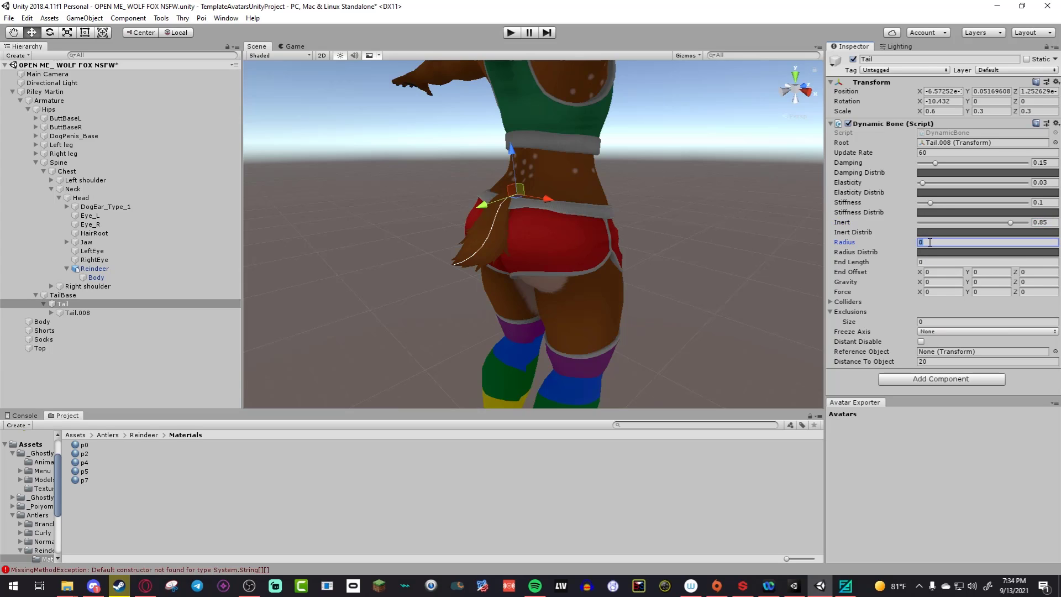
type("0.05")
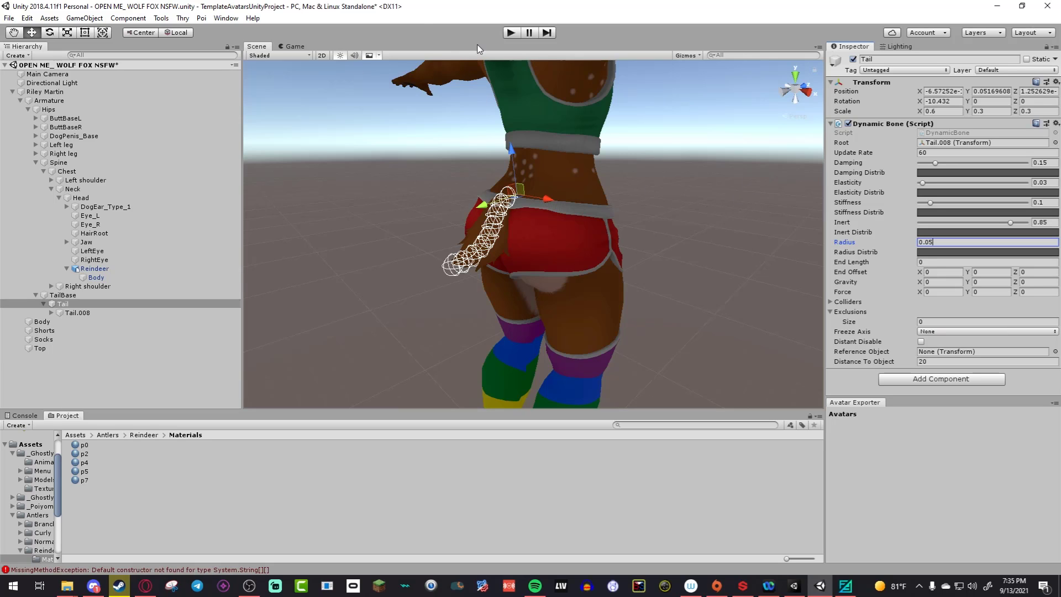
Step: Run the scene in play mode, minimize the OVR Toolkit window and view the whole avatar from behind in the Scene view
left_click(510, 34)
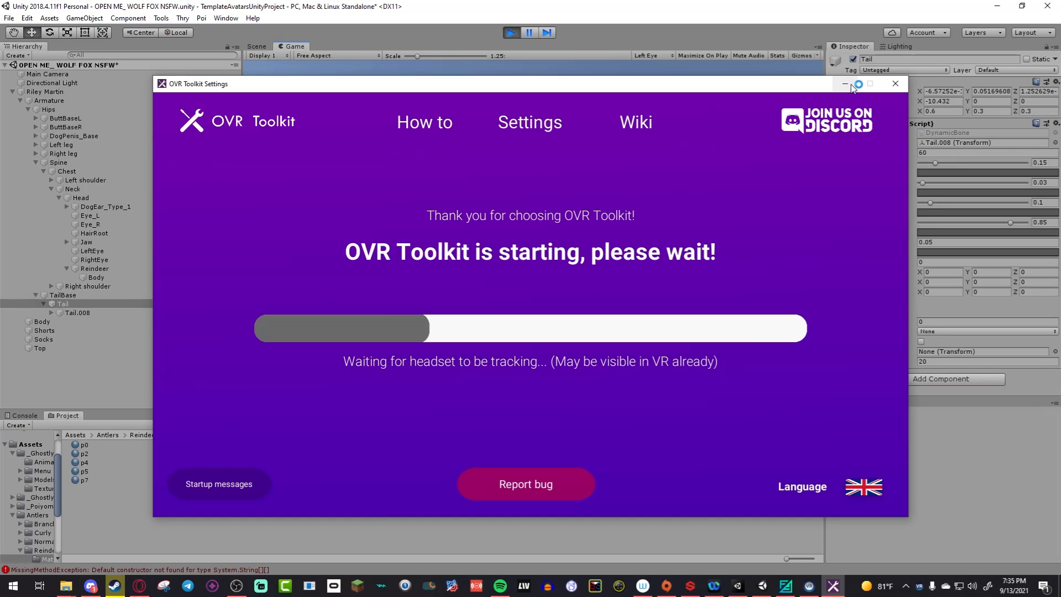
left_click(846, 85)
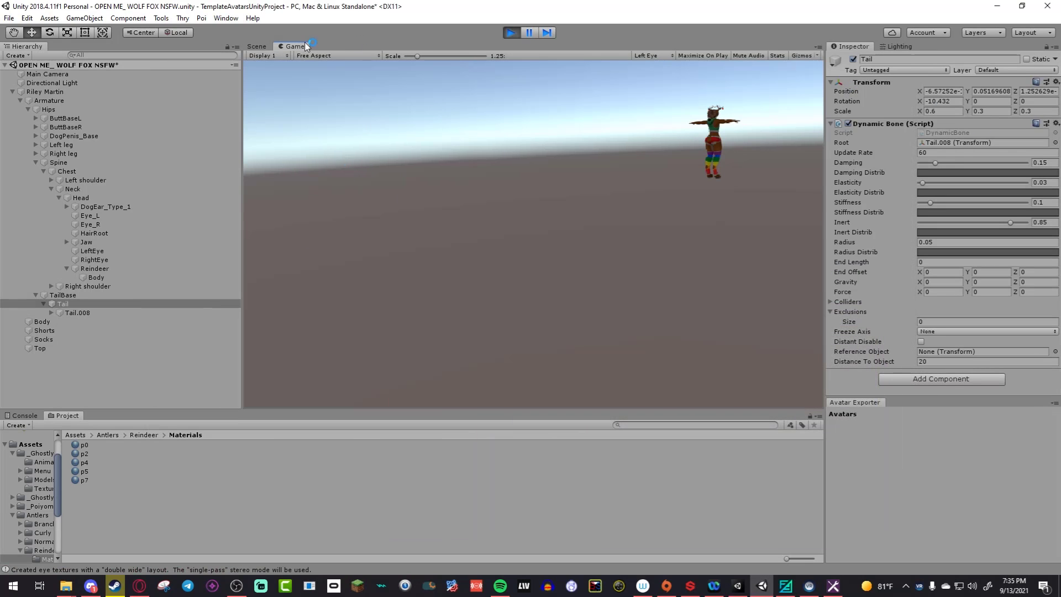
left_click(258, 46)
left_click_drag(667, 156, 667, 149, "alt")
key("s")
mouse_move(667, 148)
right_mouse_down()
mouse_move(671, 110)
mouse_move(669, 159)
right_mouse_up()
key("w")
key("s")
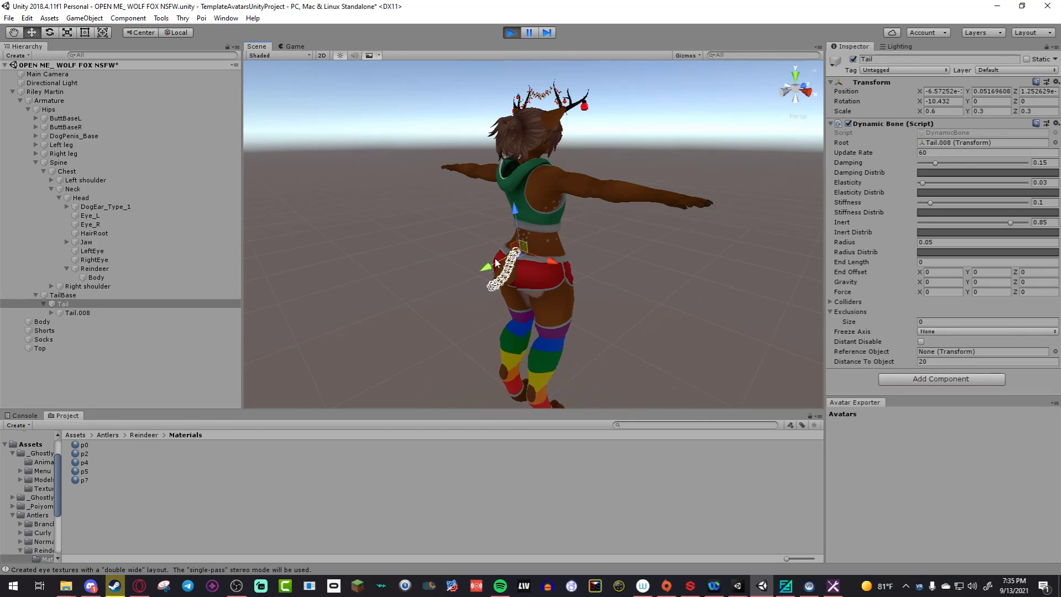
Step: Test the tail physics by shifting the Tail bone and undoing it, and by moving and rotating the avatar's root object
left_click_drag(553, 261, 540, 257)
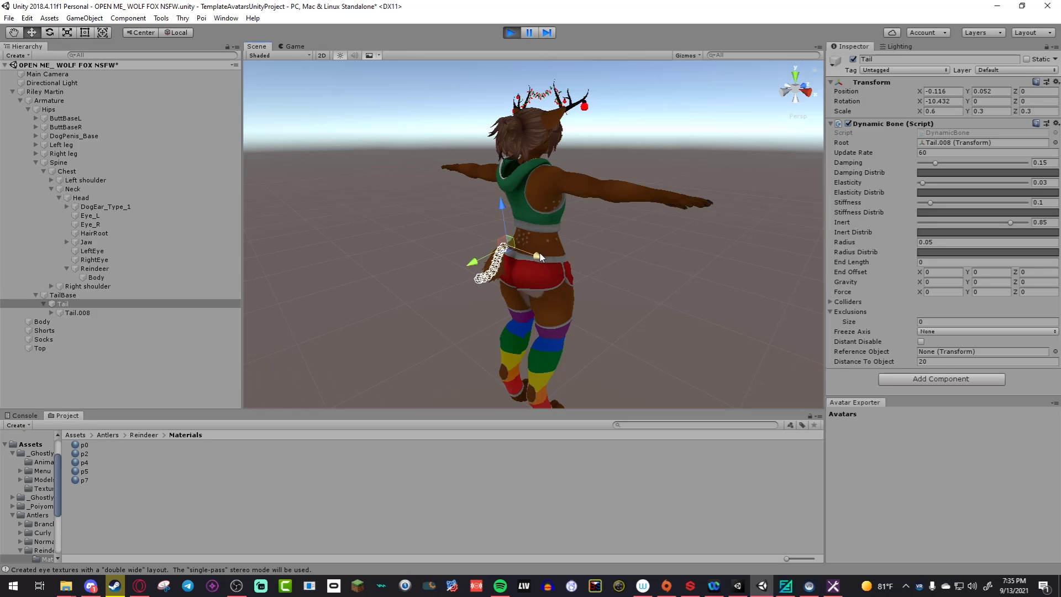
key("ctrl+z")
left_click(53, 93)
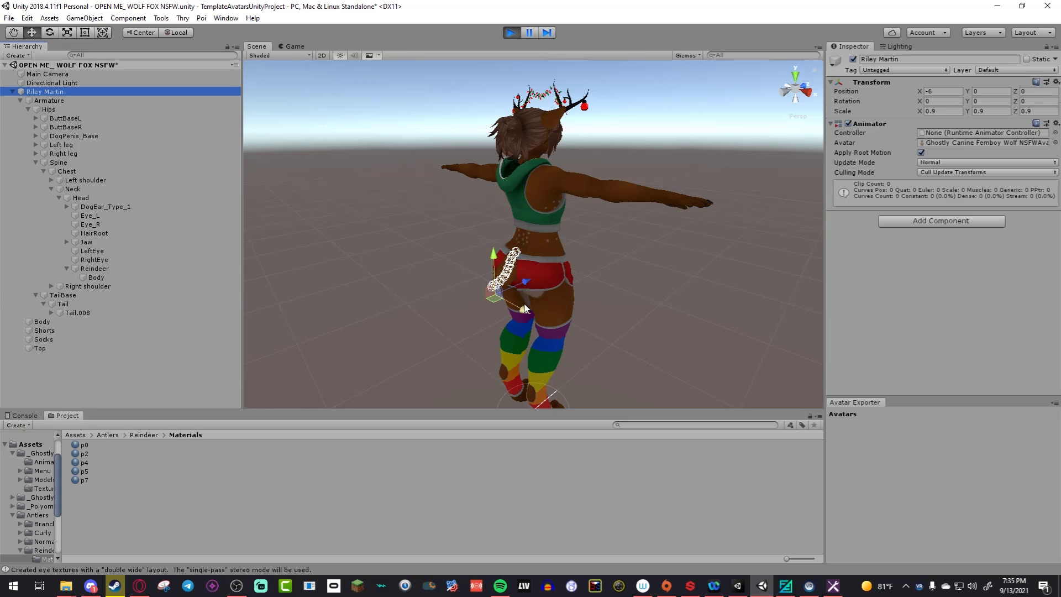
left_click_drag(525, 308, 500, 319)
left_click(49, 32)
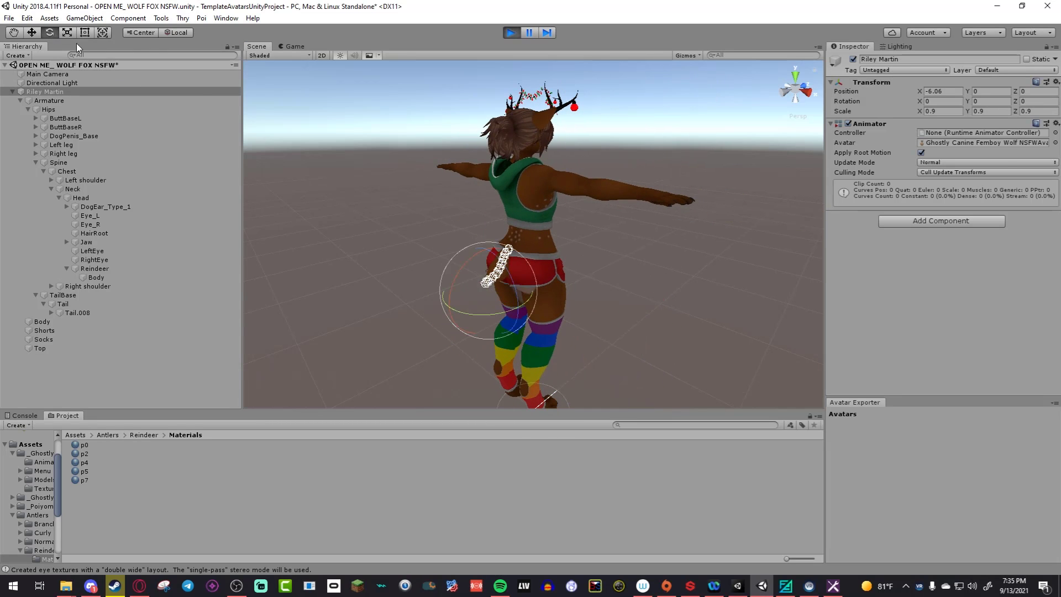
left_click_drag(489, 313, 522, 385)
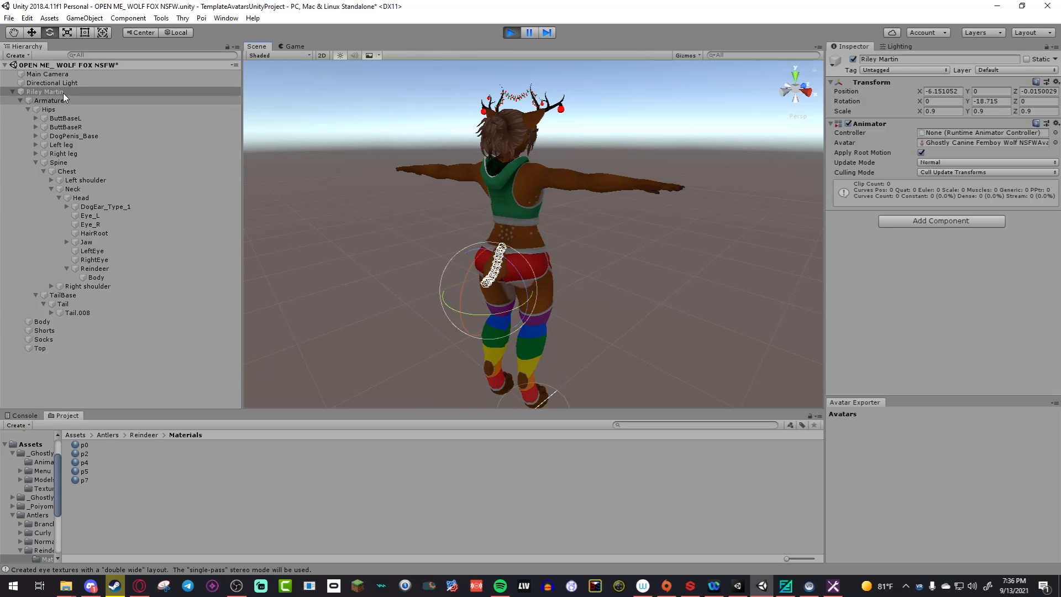
Step: Try a damping of 0.021 on the Tail bone, test it by rotating the bone, and undo both changes
left_click(65, 297)
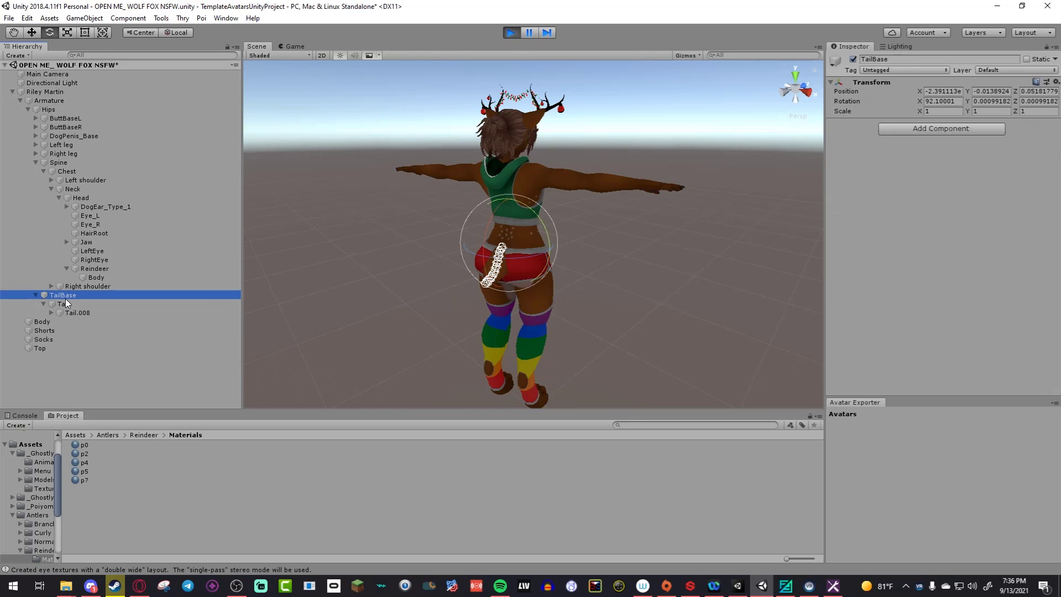
left_click(64, 303)
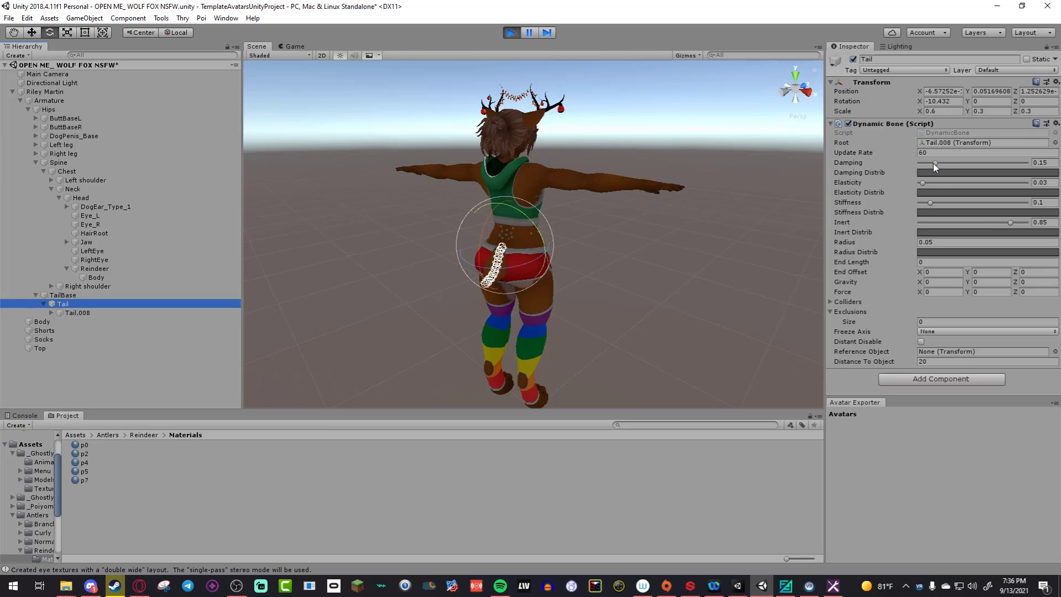
left_click_drag(935, 163, 922, 164)
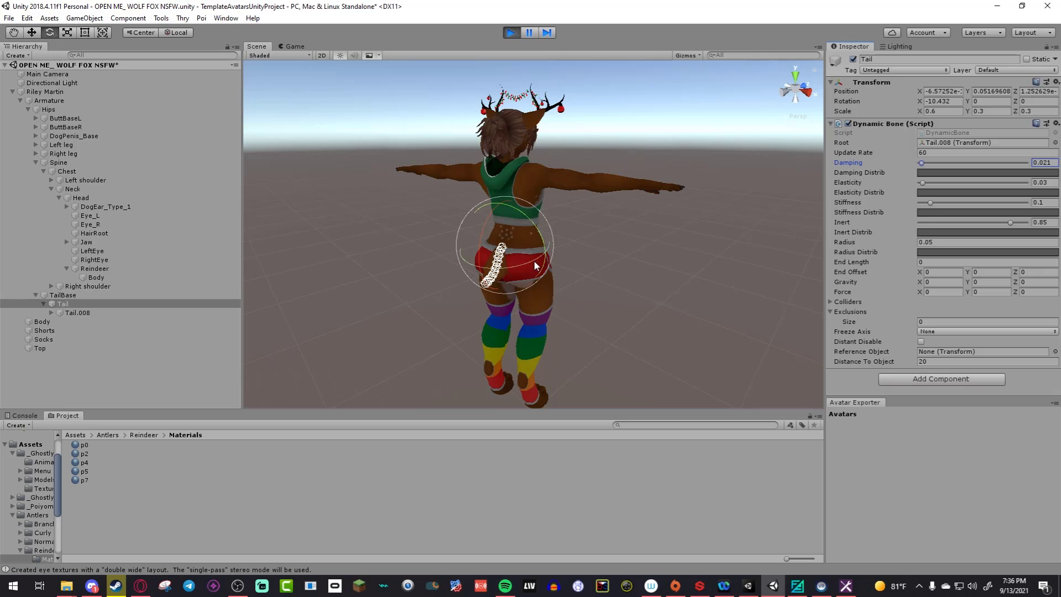
left_click_drag(502, 267, 569, 247)
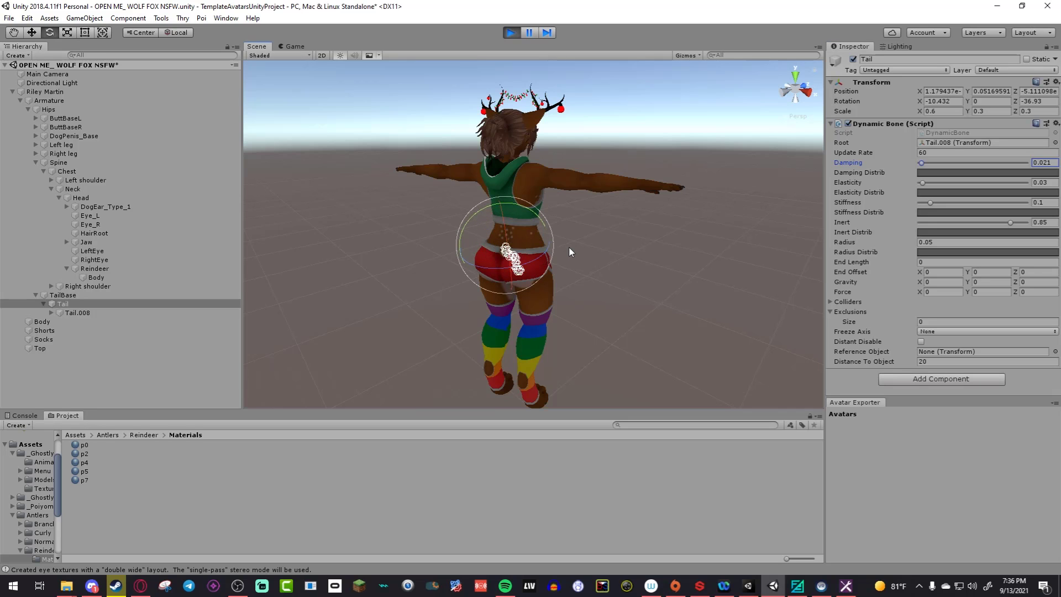
key("ctrl+z")
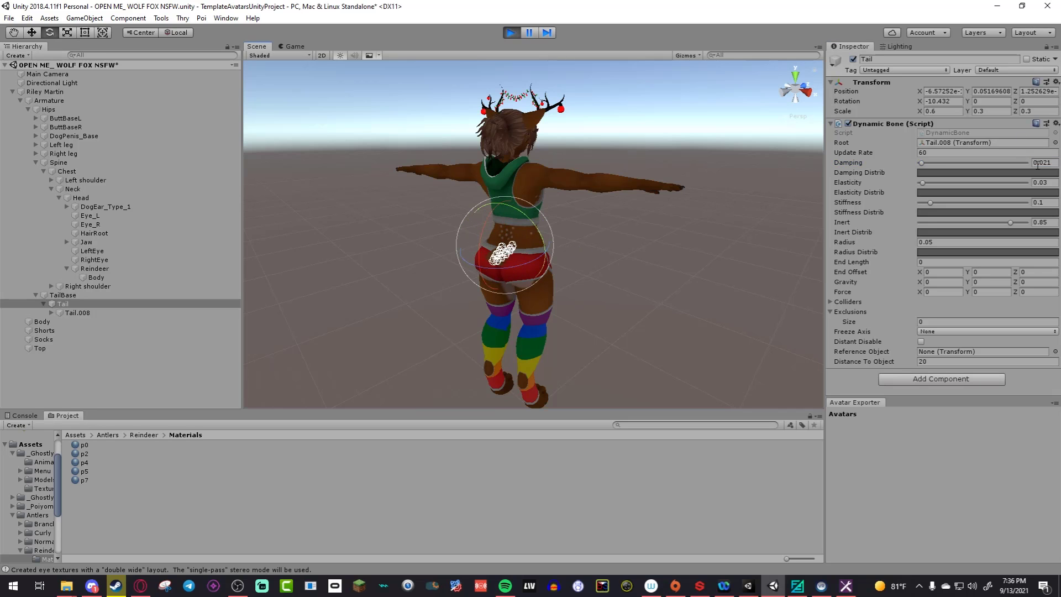
key("ctrl+z")
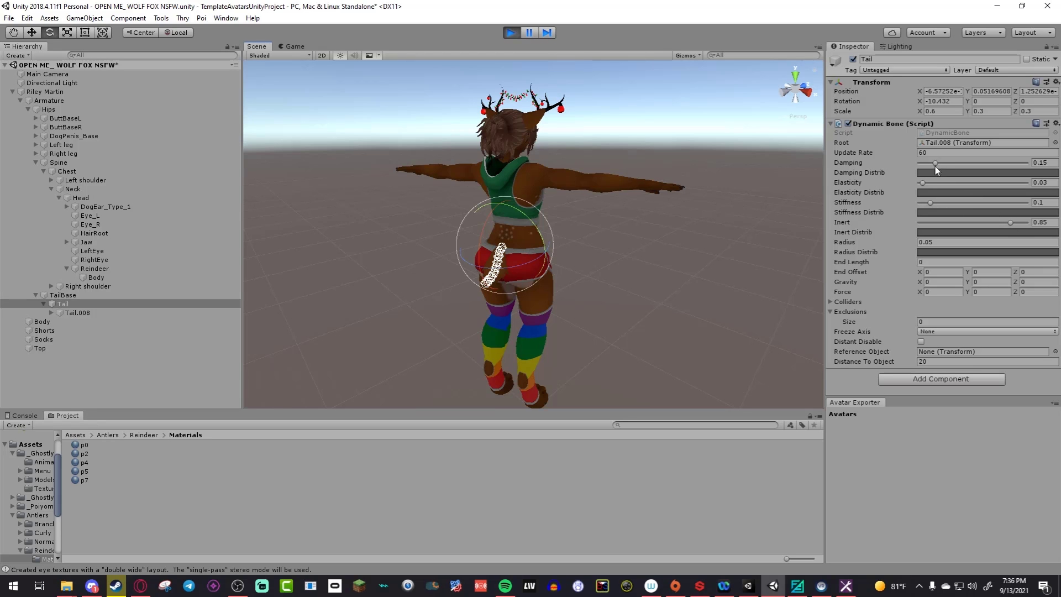
Step: Exit play mode and inspect the whole avatar from the front
left_click(511, 33)
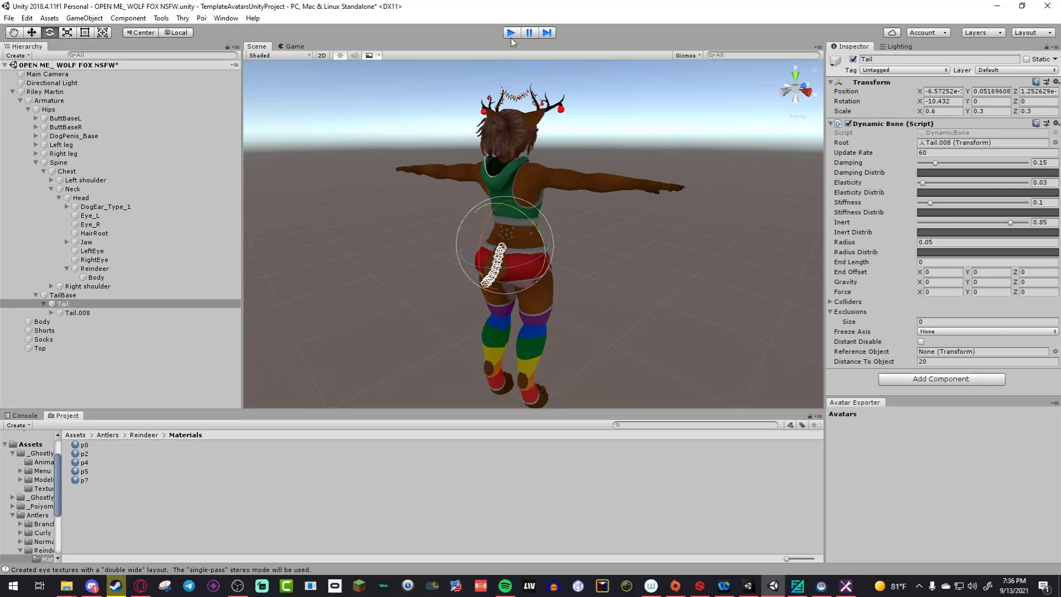
left_click(636, 252)
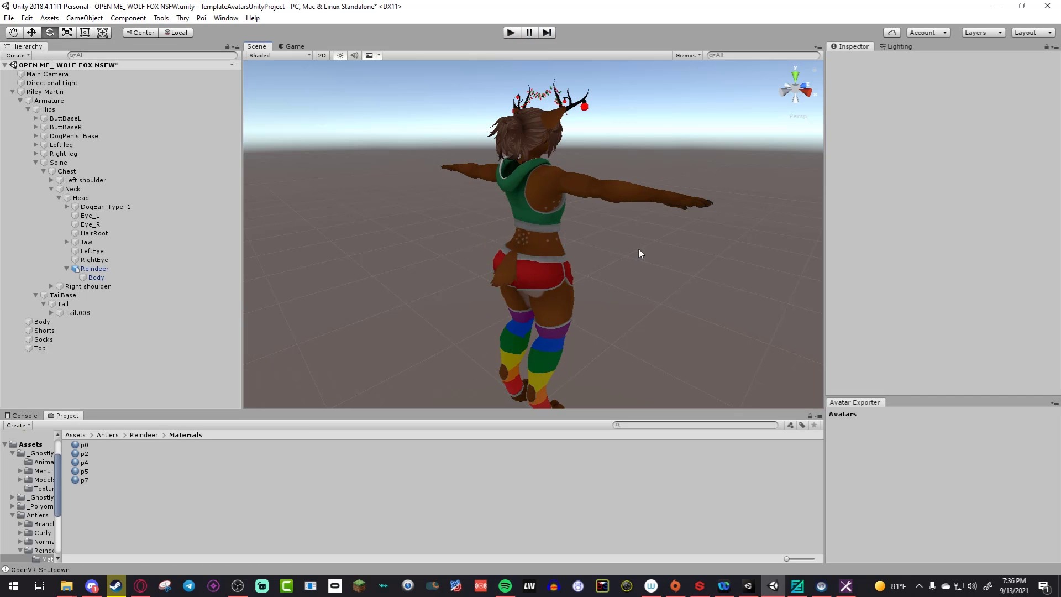
left_click_drag(638, 248, 605, 273, "alt")
left_click_drag(599, 273, 559, 210, "alt")
scroll(559, 210, "down", 3)
scroll(558, 206, "up", 6)
scroll(559, 206, "down", 4)
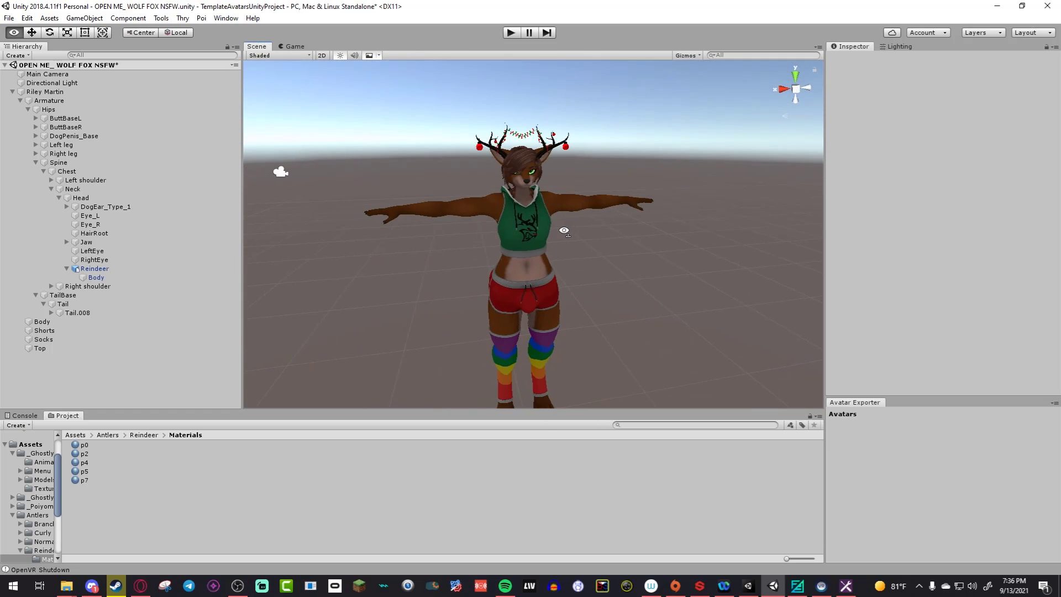
left_click(560, 213)
left_click_drag(633, 229, 648, 253, "alt")
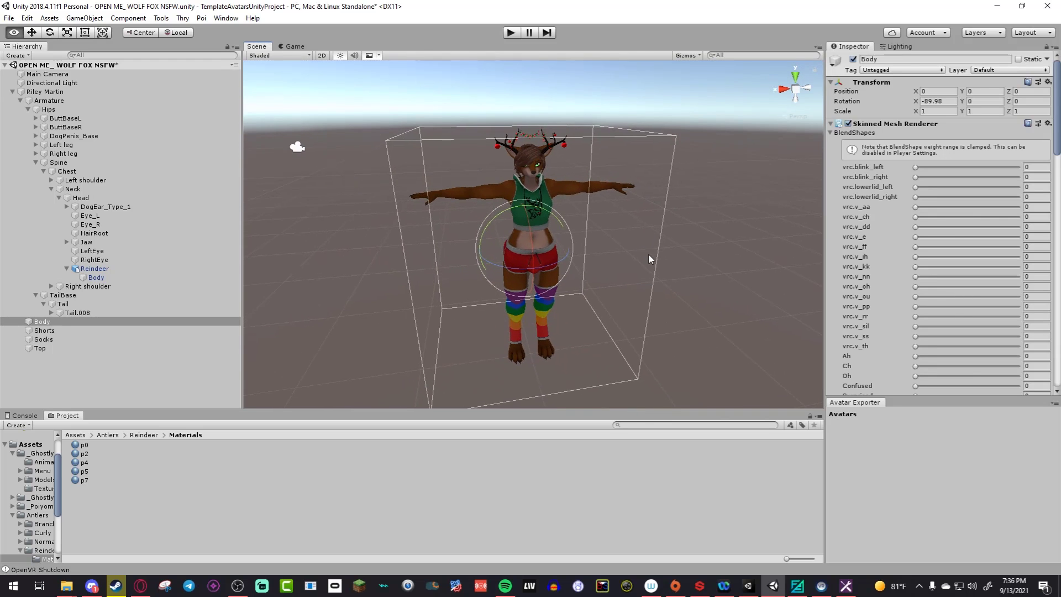
left_click(659, 249)
left_click(569, 193)
Step: Collapse the Armature and create four empty child objects under the avatar's root object
left_click(45, 92)
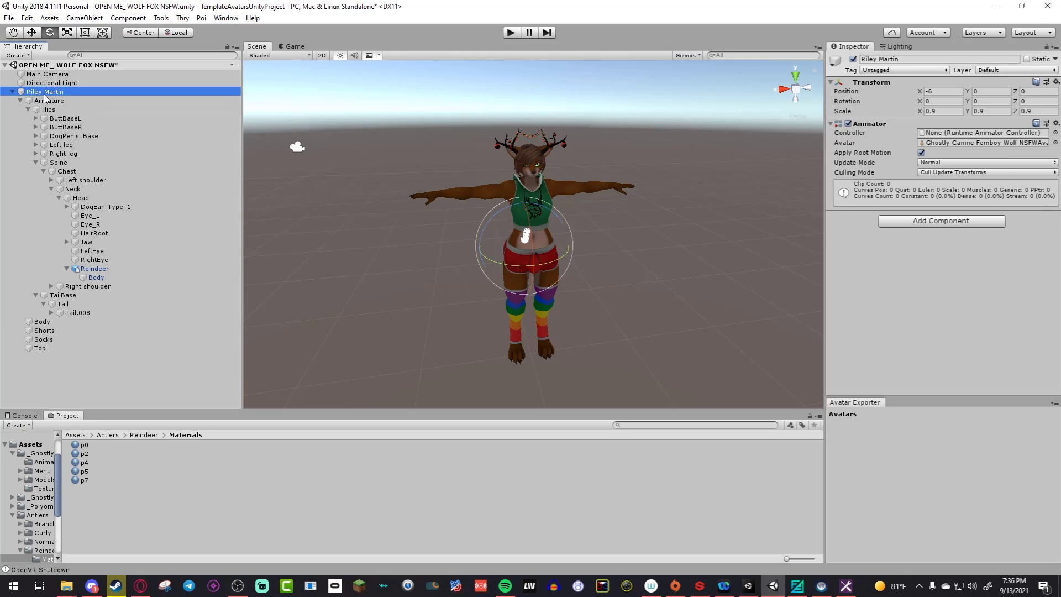
left_click(20, 101)
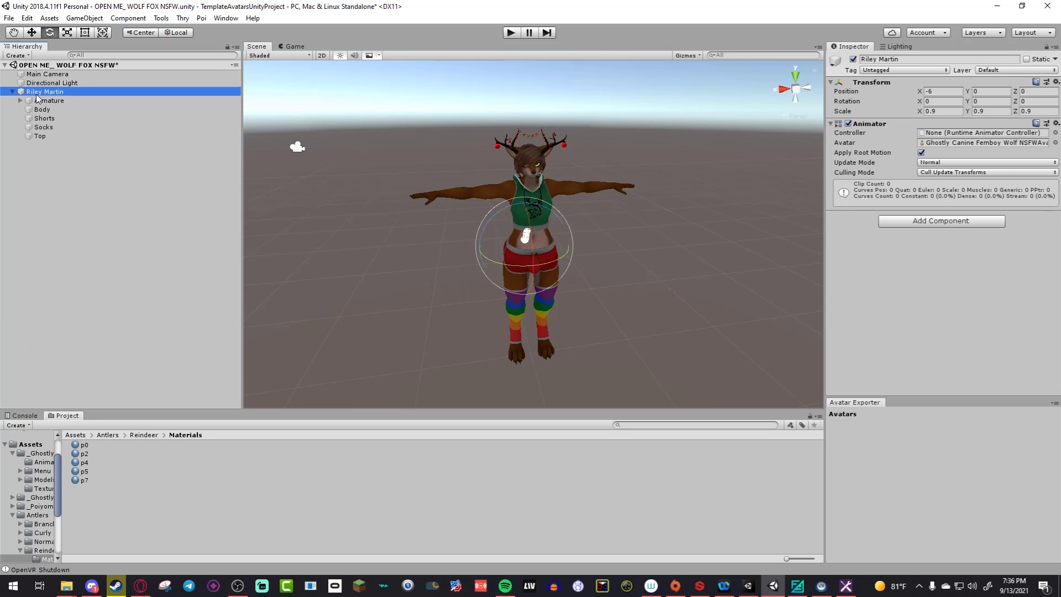
right_click(38, 94)
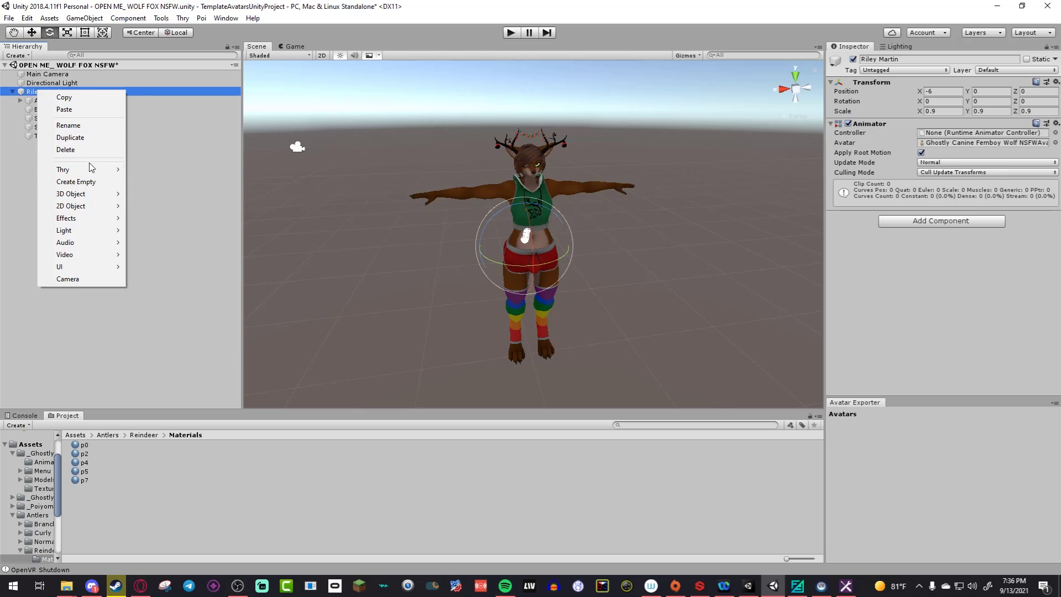
left_click(91, 182)
right_click(50, 93)
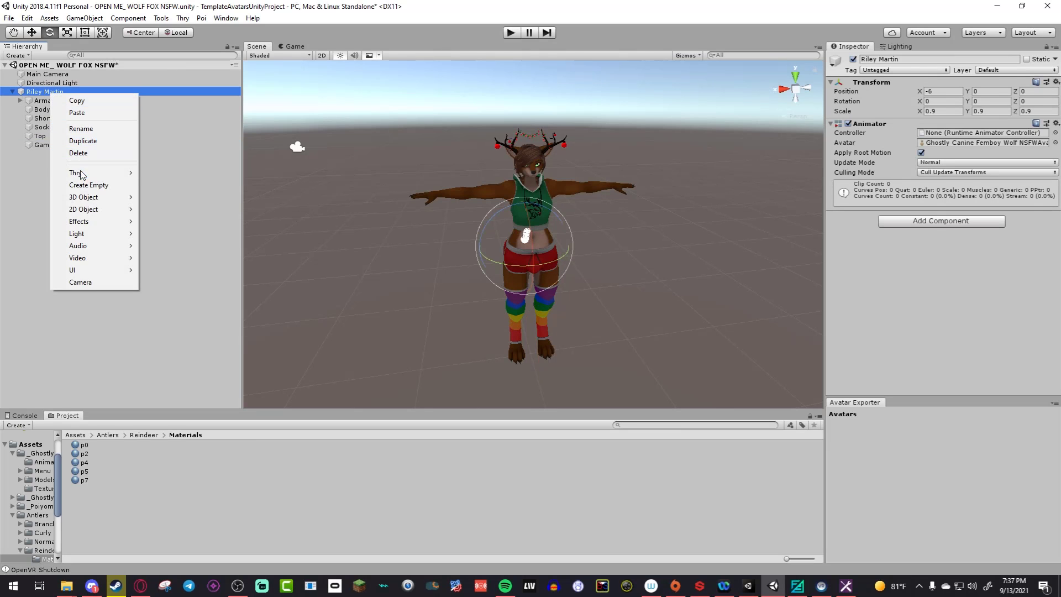
left_click(91, 184)
right_click(50, 93)
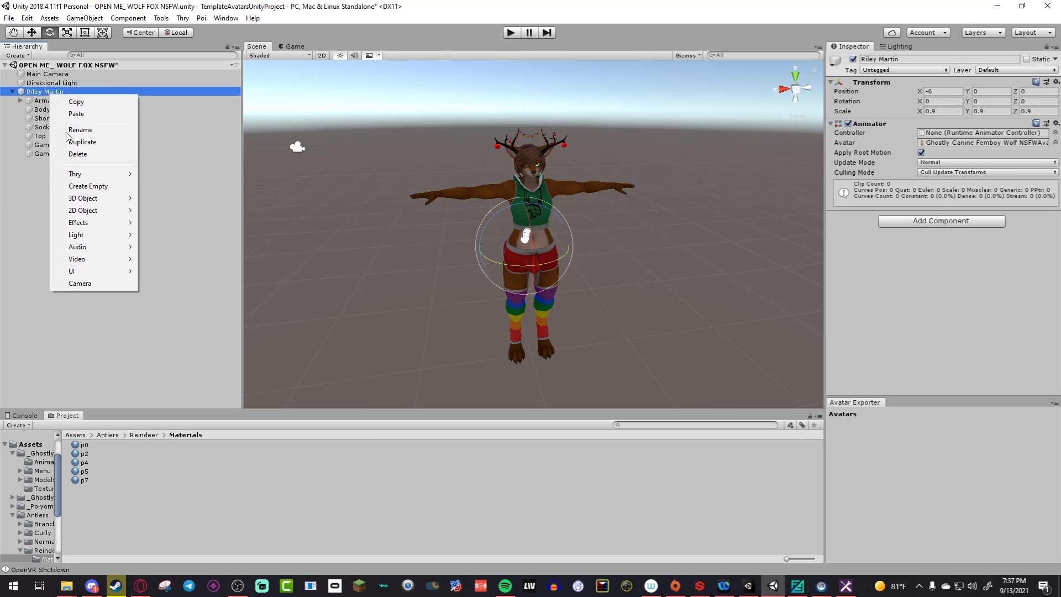
left_click(91, 183)
right_click(51, 93)
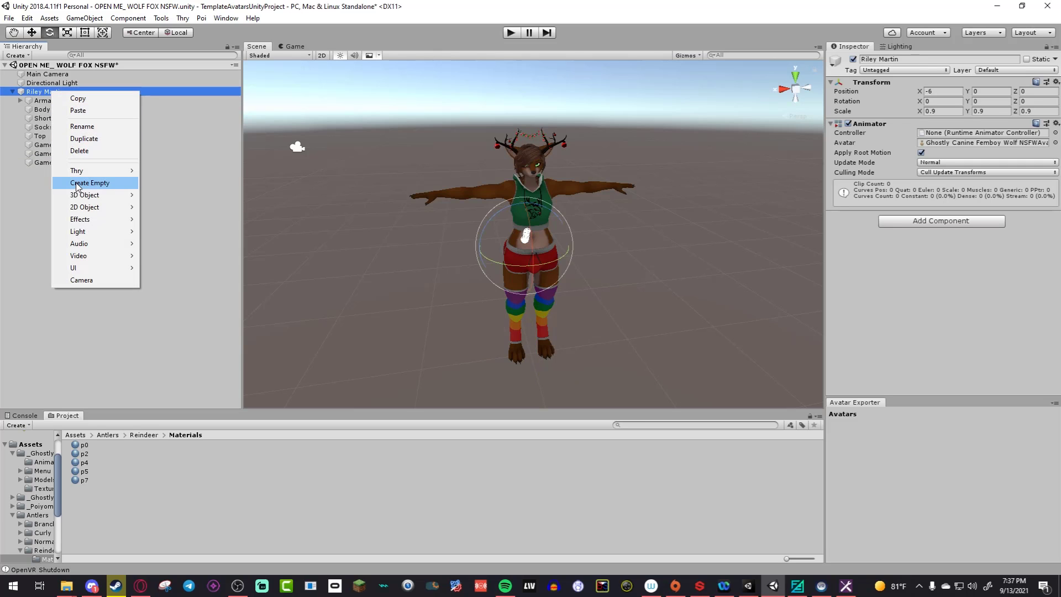
left_click(85, 184)
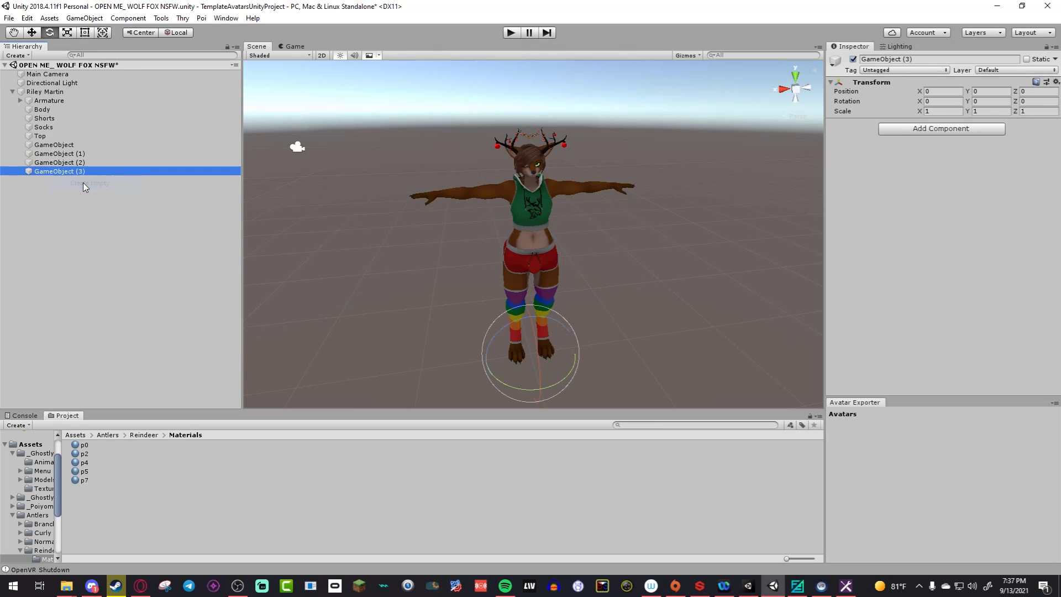
Step: Rename the avatar's Body mesh object as "Body 1"
left_click(55, 146)
left_click(48, 110)
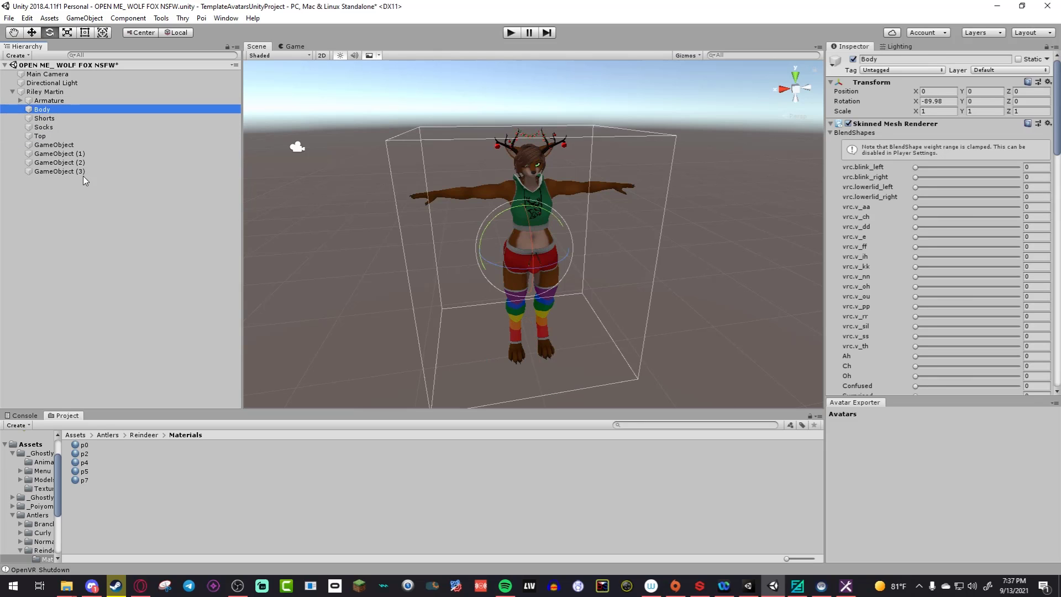
left_click(52, 146)
left_click(43, 111)
right_click(42, 110)
left_click(72, 148)
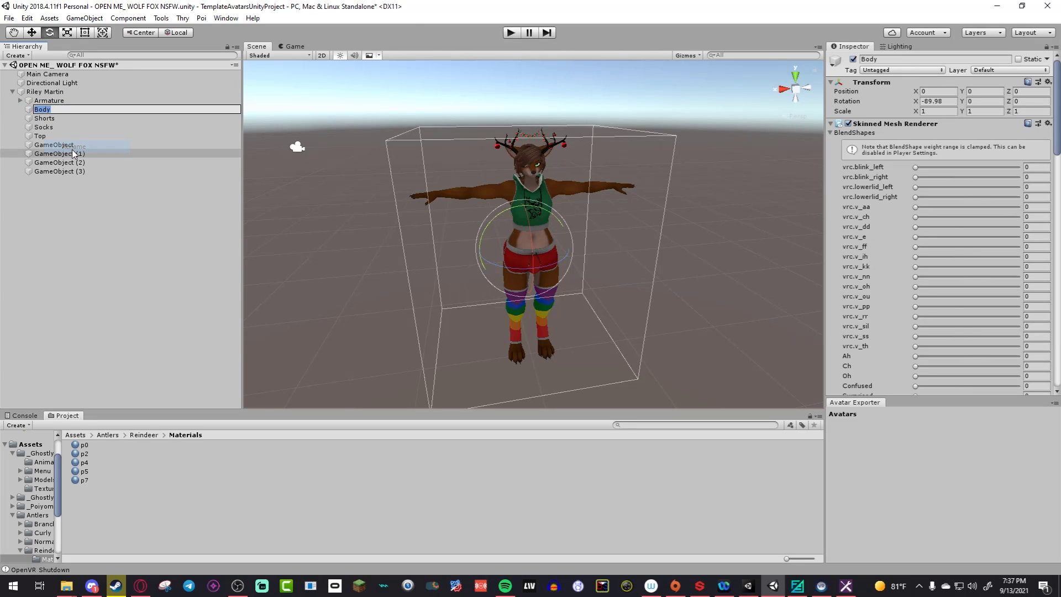
type("Body 1")
key("Return")
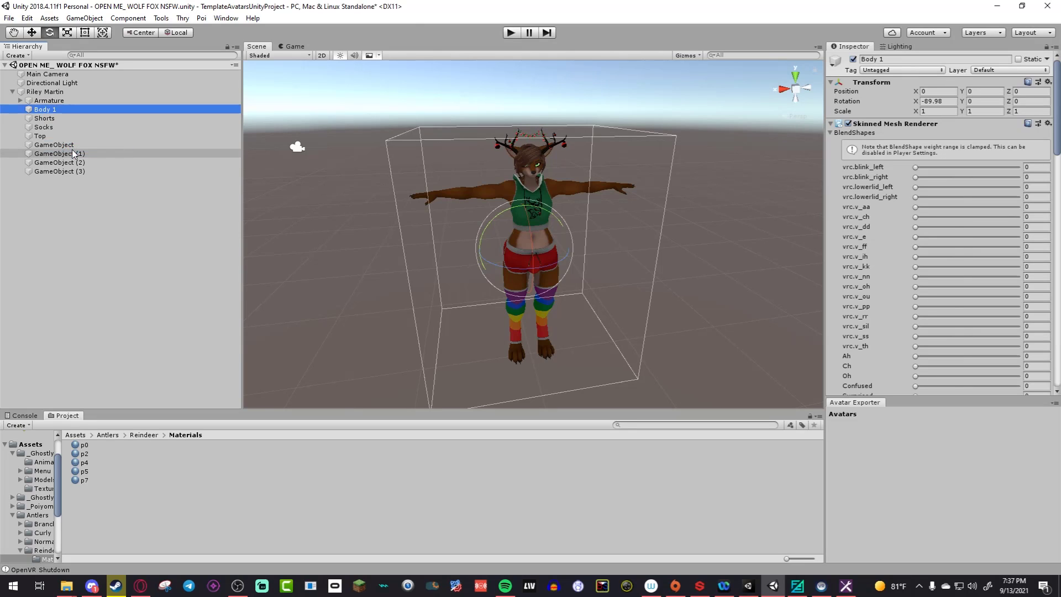
Step: Rename the first two new empty objects as "Head" and "Body"
left_click(54, 145)
right_click(58, 147)
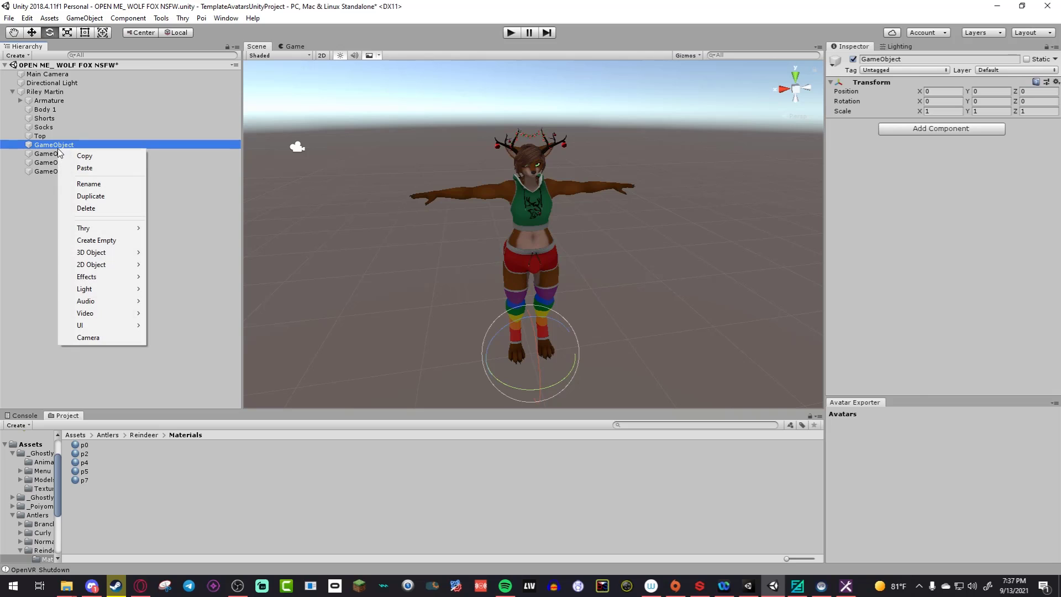
left_click(86, 185)
type("Head")
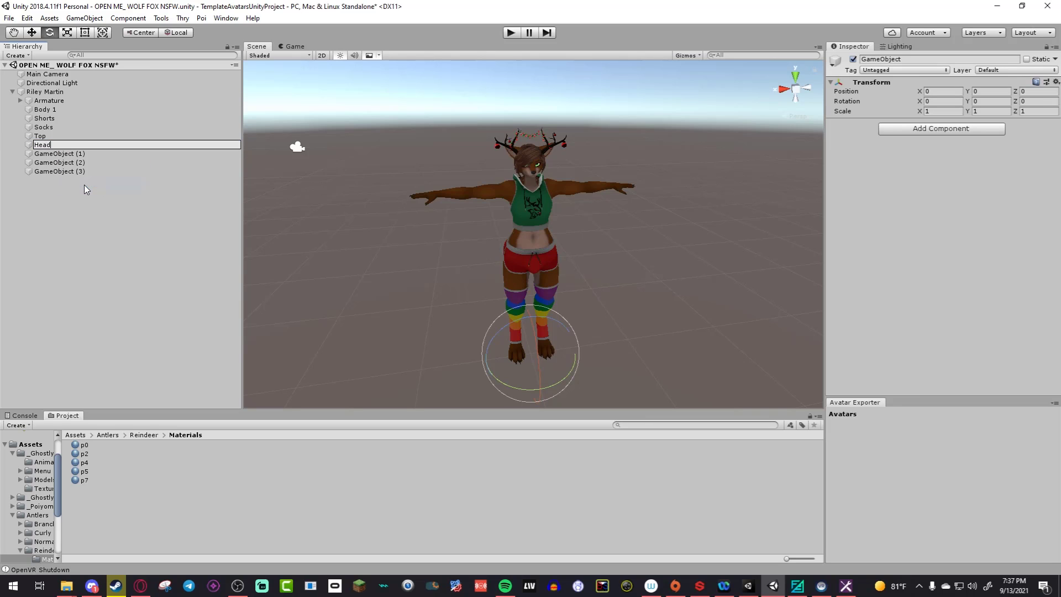
key("Return")
left_click(61, 155)
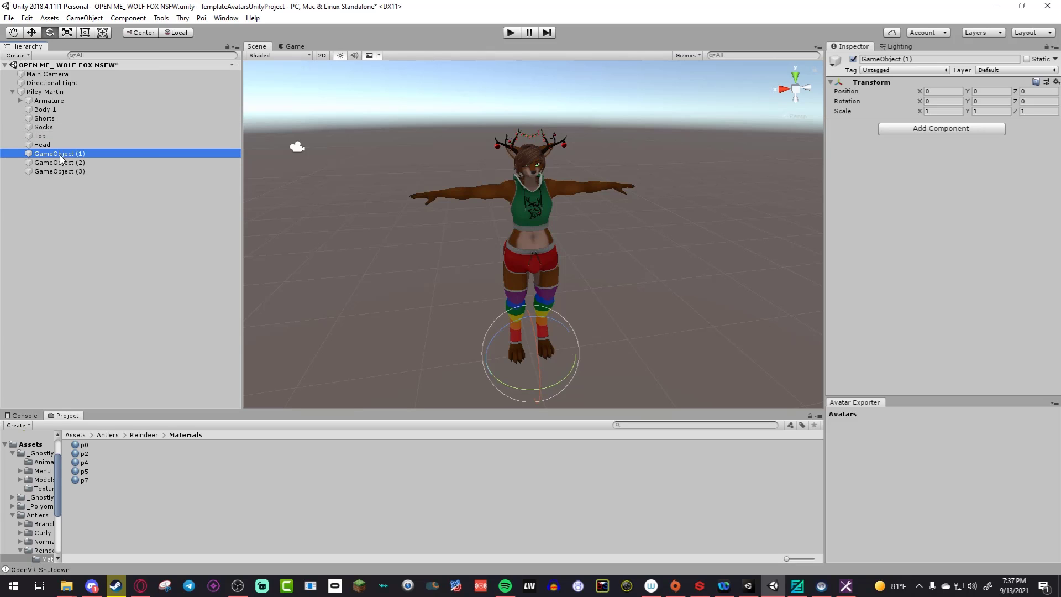
right_click(61, 155)
left_click(81, 191)
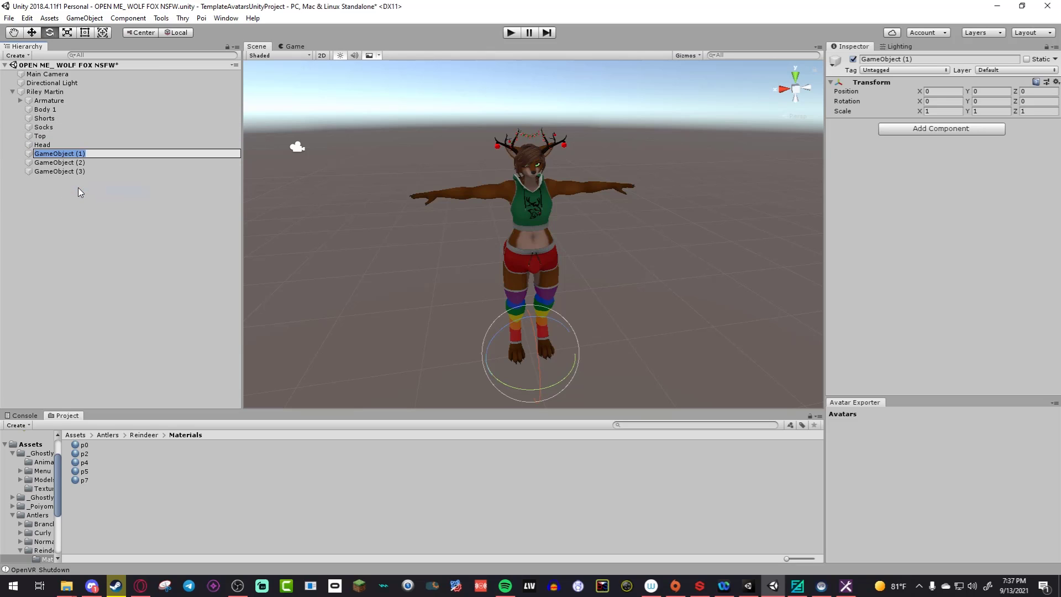
type("Body")
key("Return")
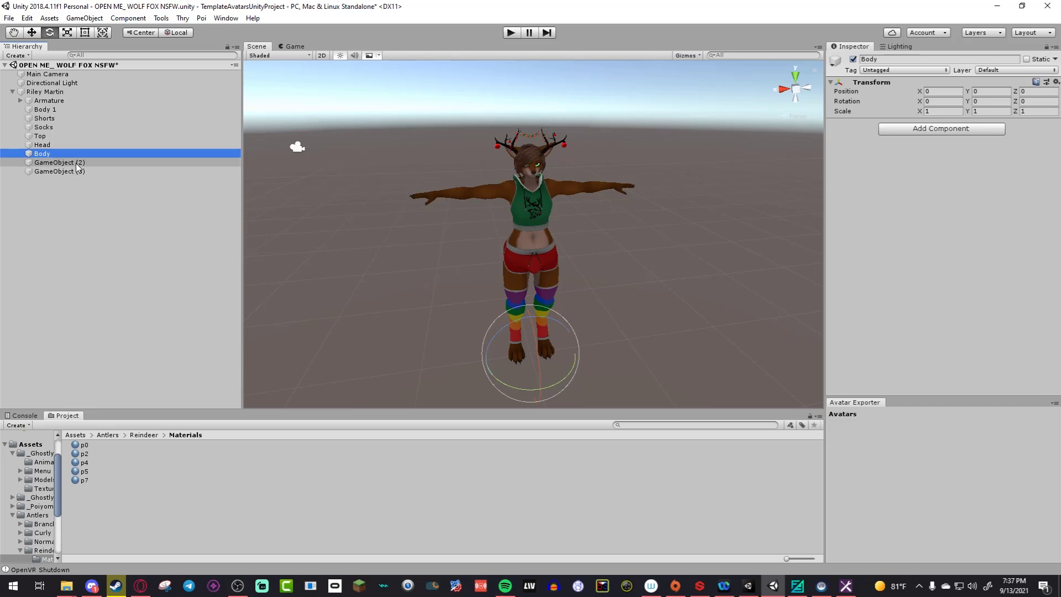
Step: Rename the remaining two empty objects, GameObject (2) and GameObject (3), as "RightHand" and "LeftHand"
right_click(76, 164)
left_click(100, 195)
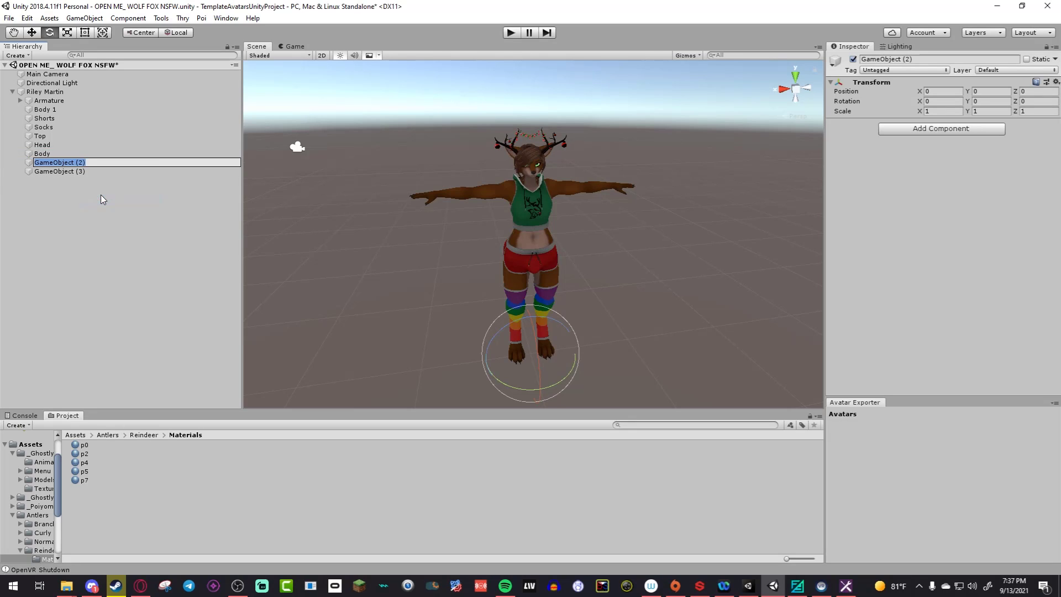
type("RightHand")
key("Return")
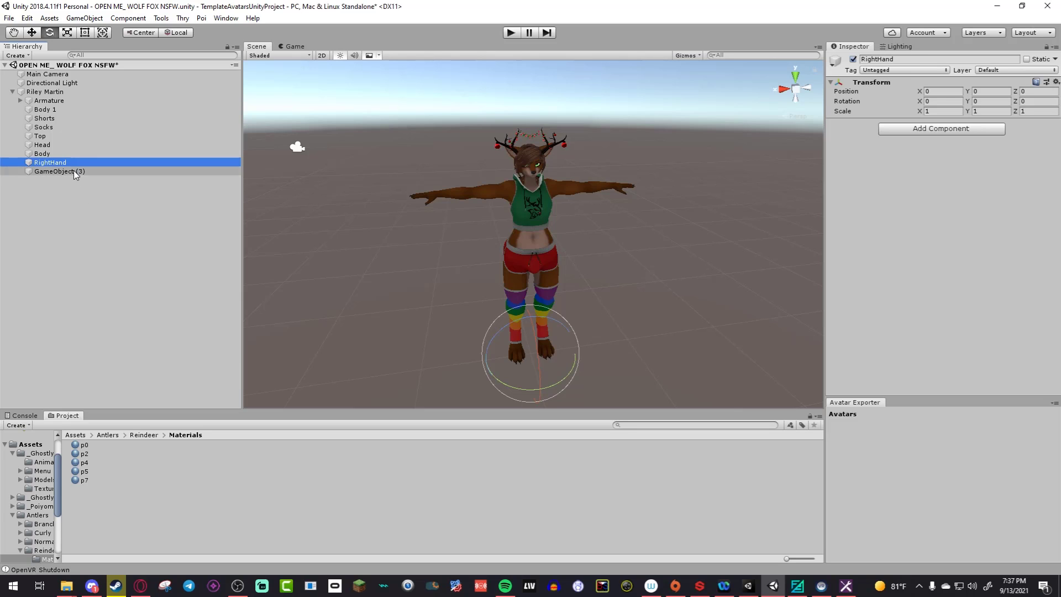
right_click(72, 163)
left_click(61, 174)
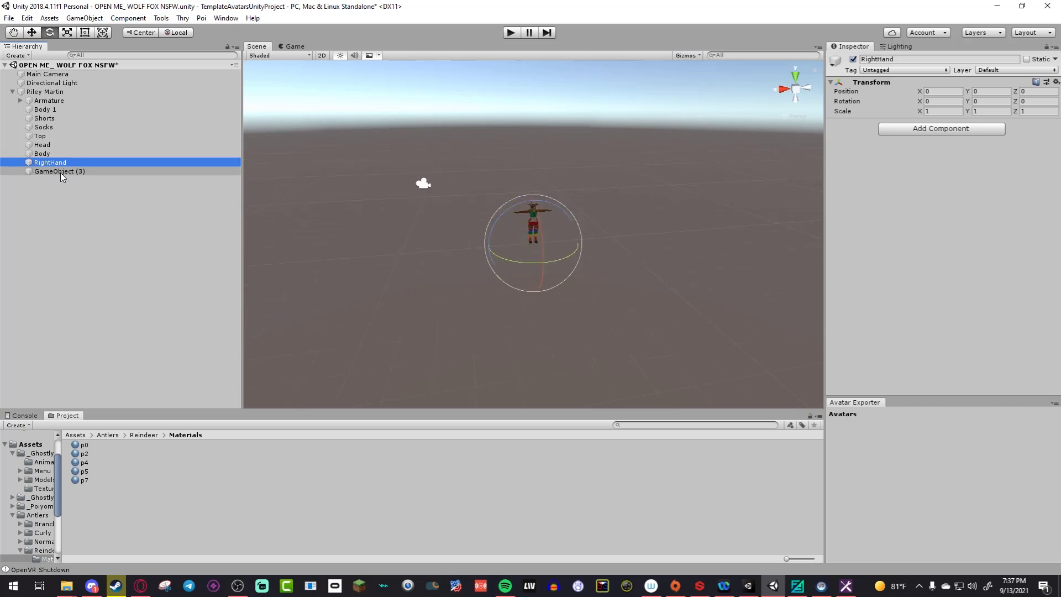
left_click(62, 170)
right_click(62, 171)
left_click(91, 206)
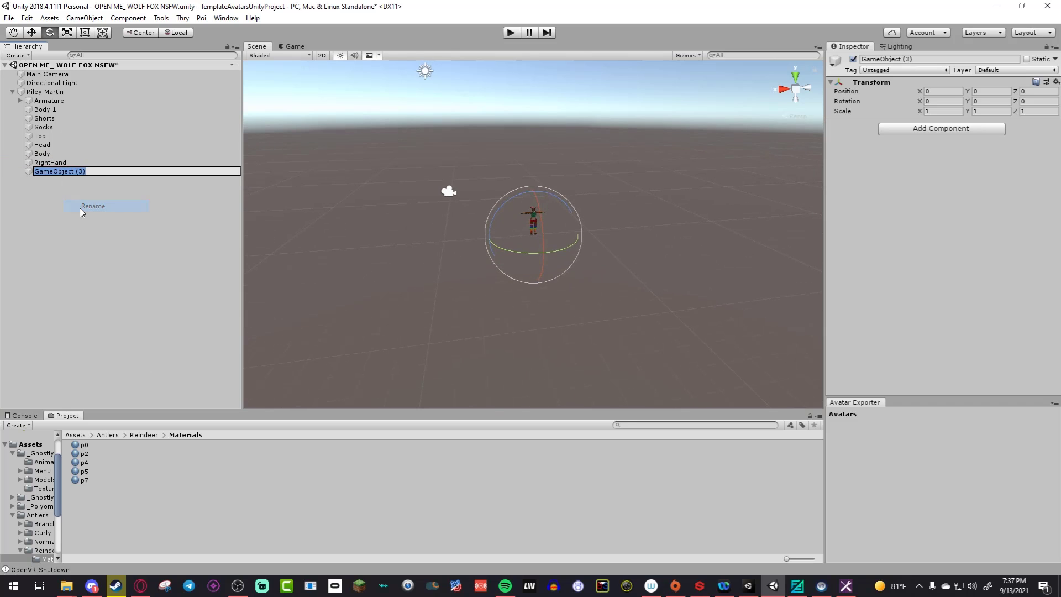
type("LeftHand")
key("Return")
Step: Change the right-hand empty object's name to "Righthand" with a lowercase h
scroll(657, 244, "up", 9)
mouse_move(617, 223)
right_mouse_down()
mouse_move(609, 214)
mouse_move(618, 201)
mouse_move(616, 226)
right_mouse_up()
key("w")
left_click(67, 172)
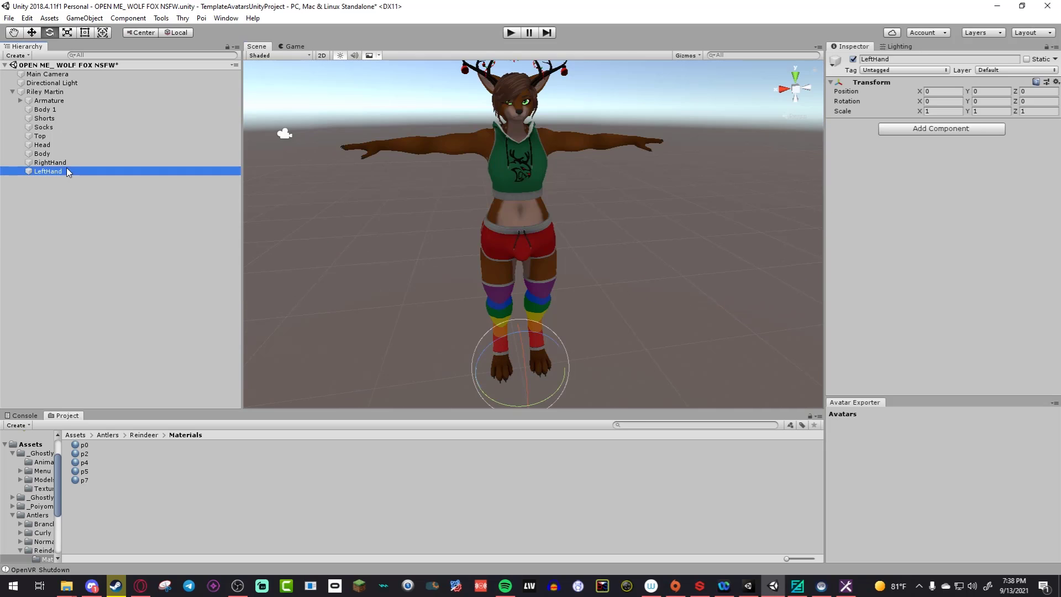
left_click(66, 163)
right_click(66, 164)
left_click(92, 199)
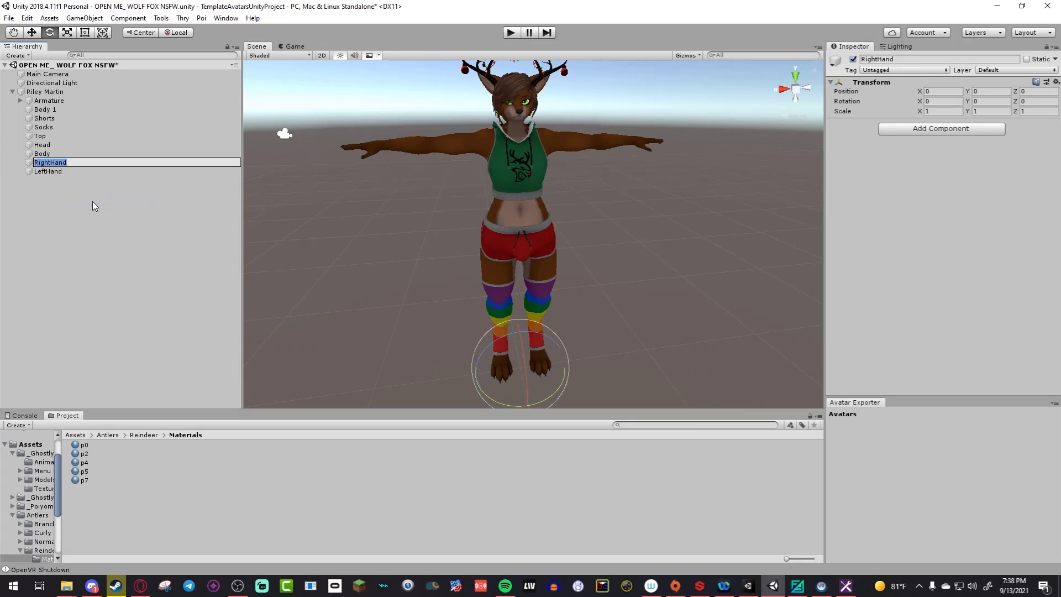
key("Right")
key("BackSpace")
type("h")
key("Return")
Step: Change the left-hand empty object's name to "Lefthand" with a lowercase h
left_click(54, 171)
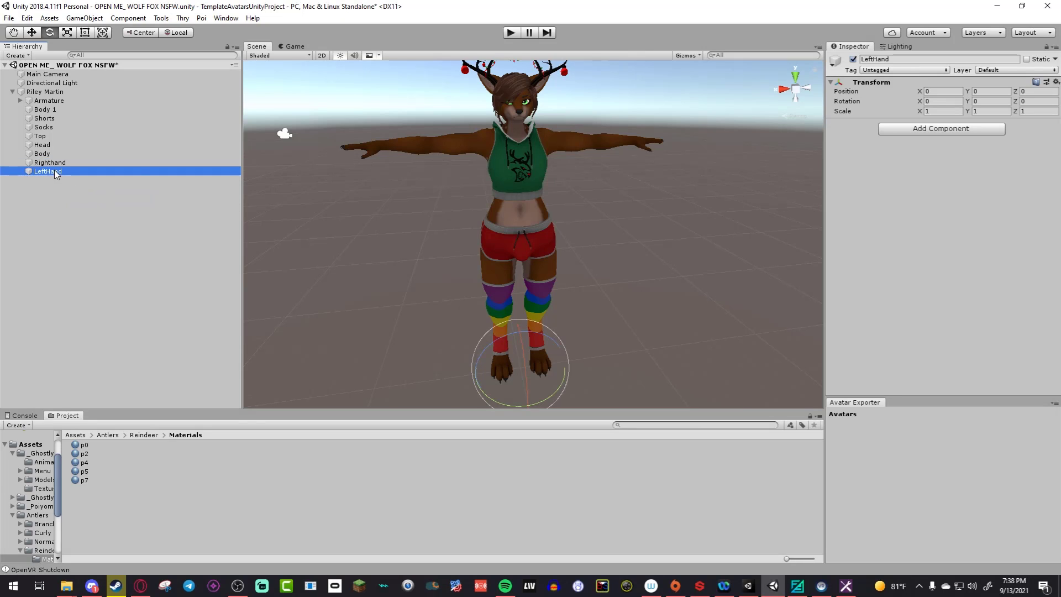
right_click(54, 172)
left_click(79, 204)
key("Right")
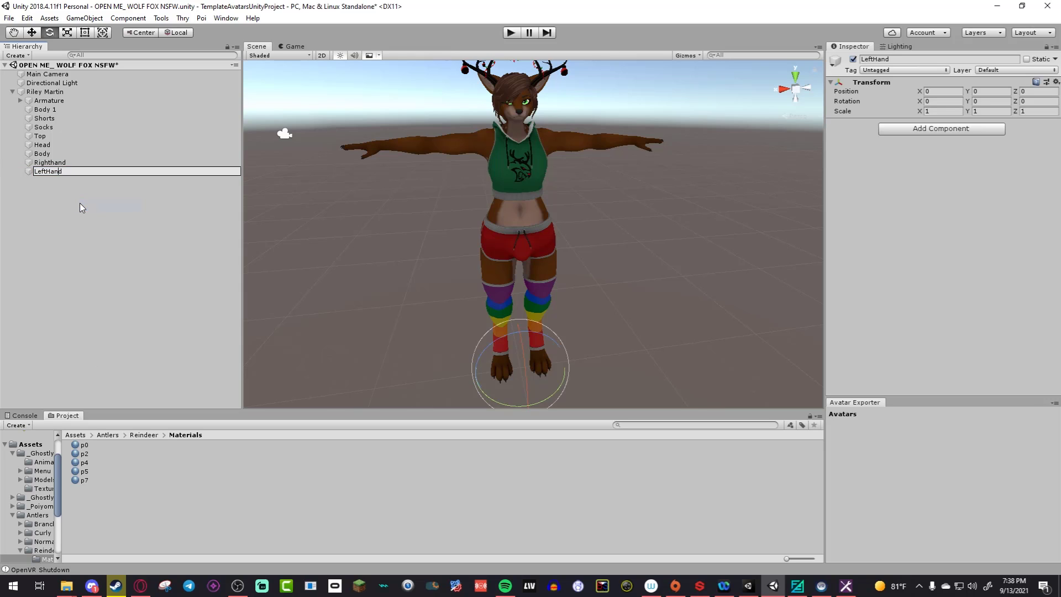
type("h")
key("Return")
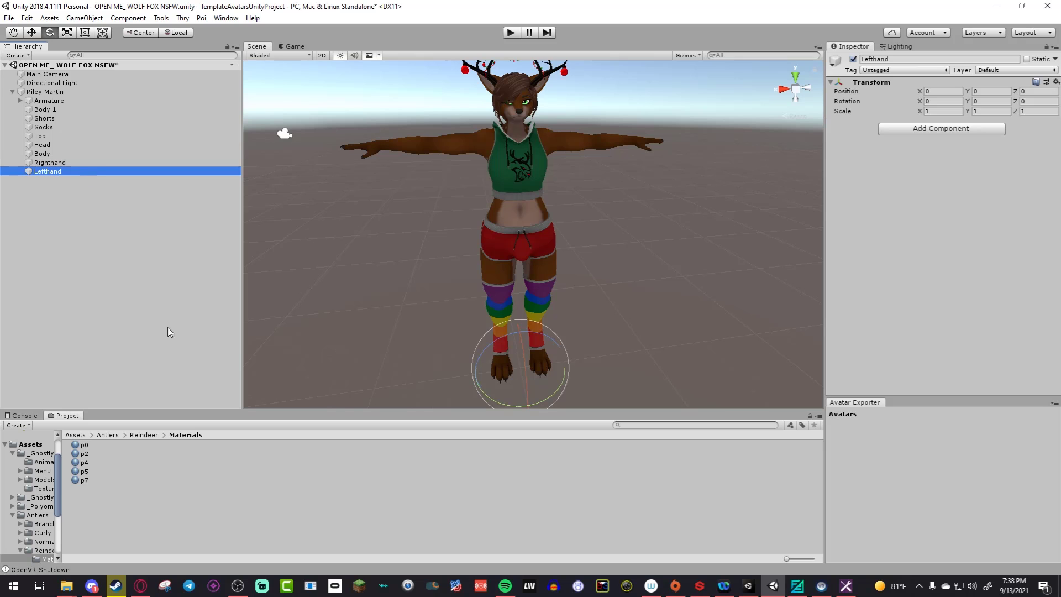
Step: Switch to the browser to check the avatar descriptor part of the tutorial video, return to Unity and clear the selection
left_click(141, 586)
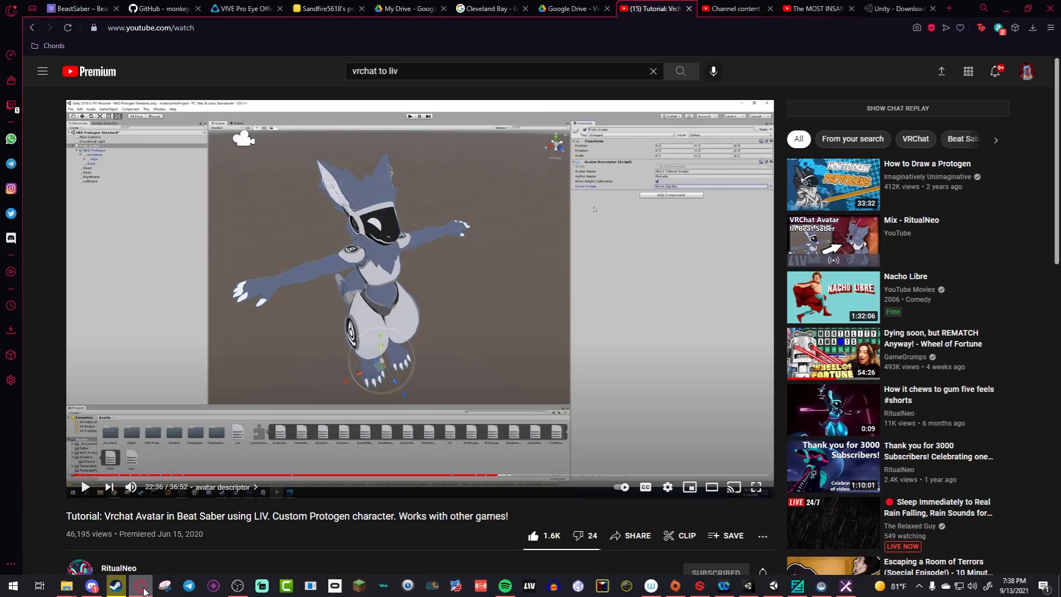
left_click(142, 587)
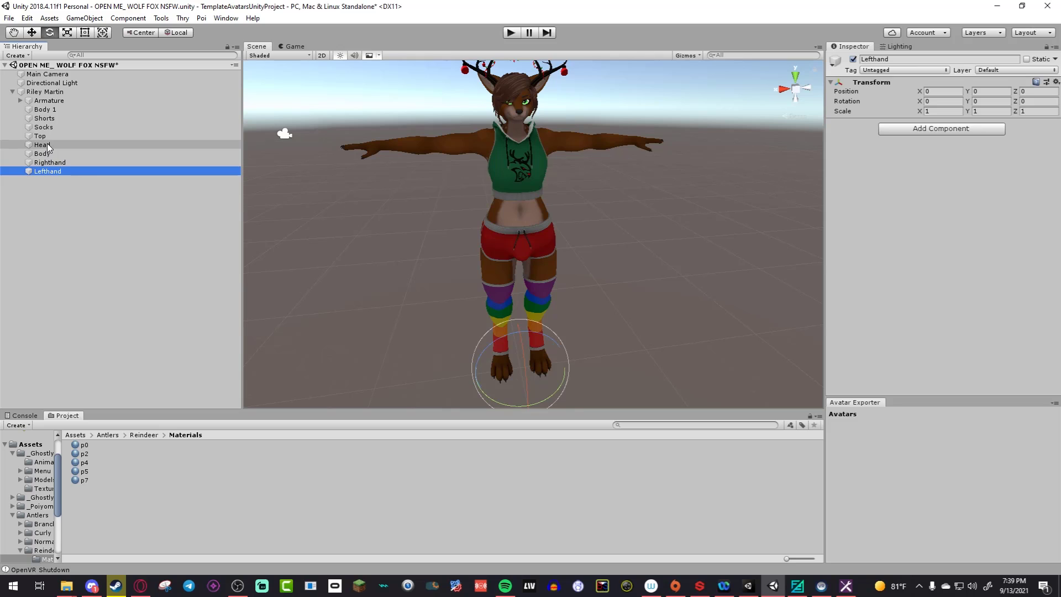
left_click(132, 231)
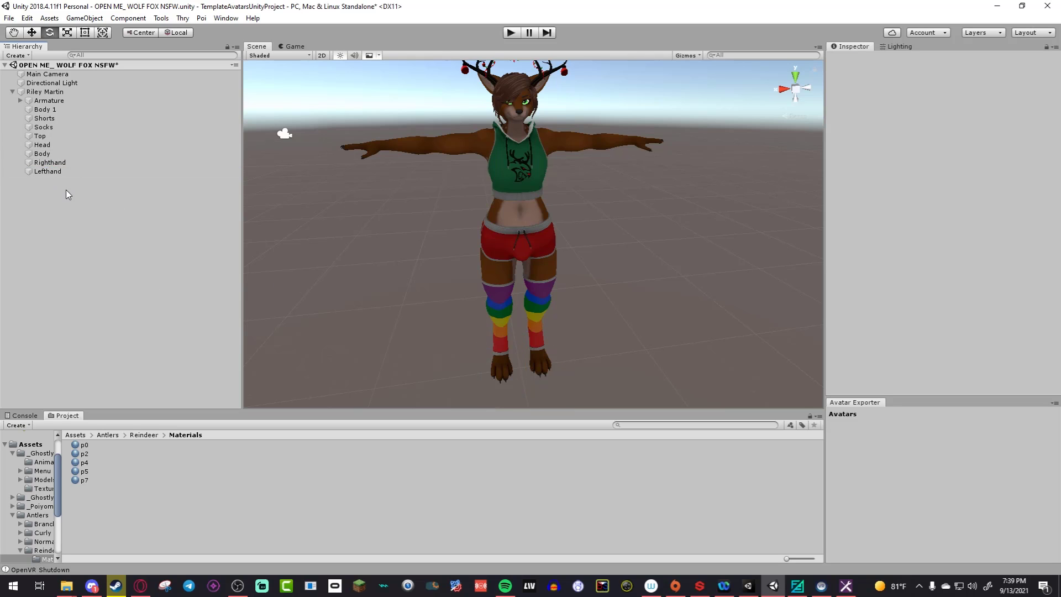
left_click(488, 199)
Step: Add an Avatar Descriptor component to the avatar's root object and fill in the avatar name and author name
left_click(73, 92)
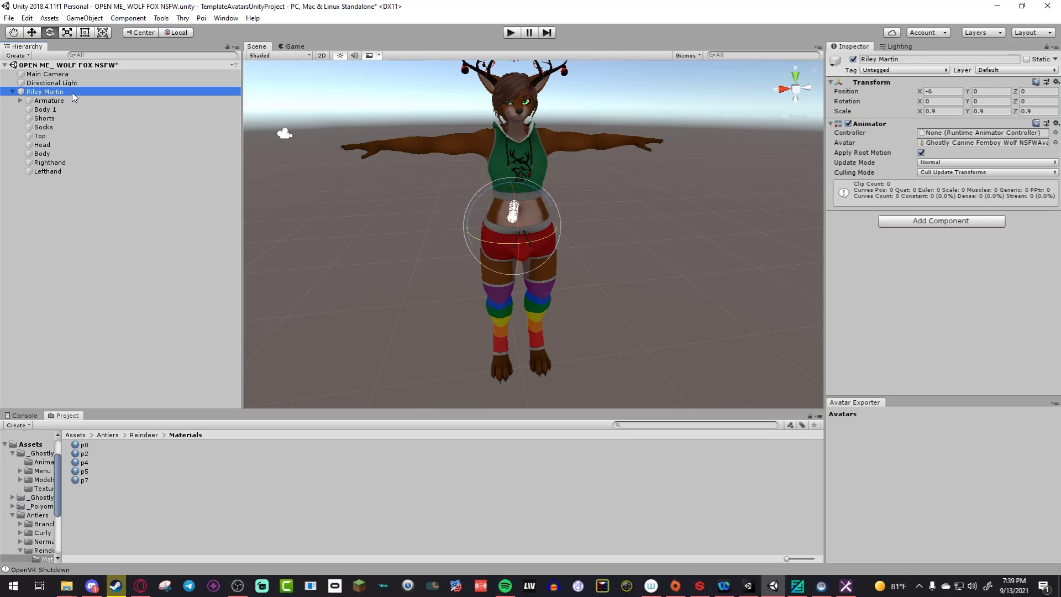
left_click(990, 222)
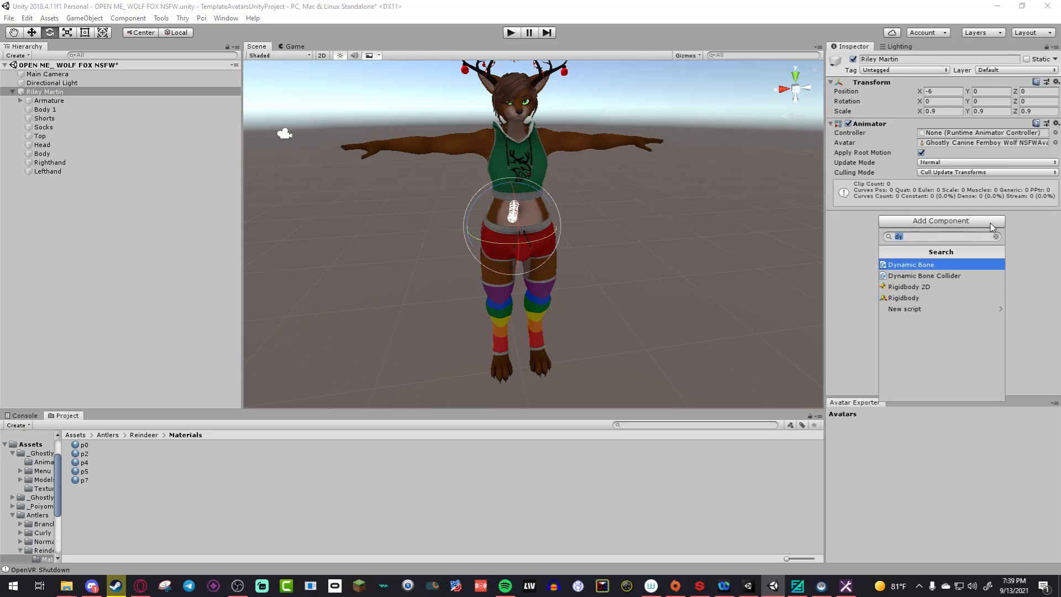
type("ava")
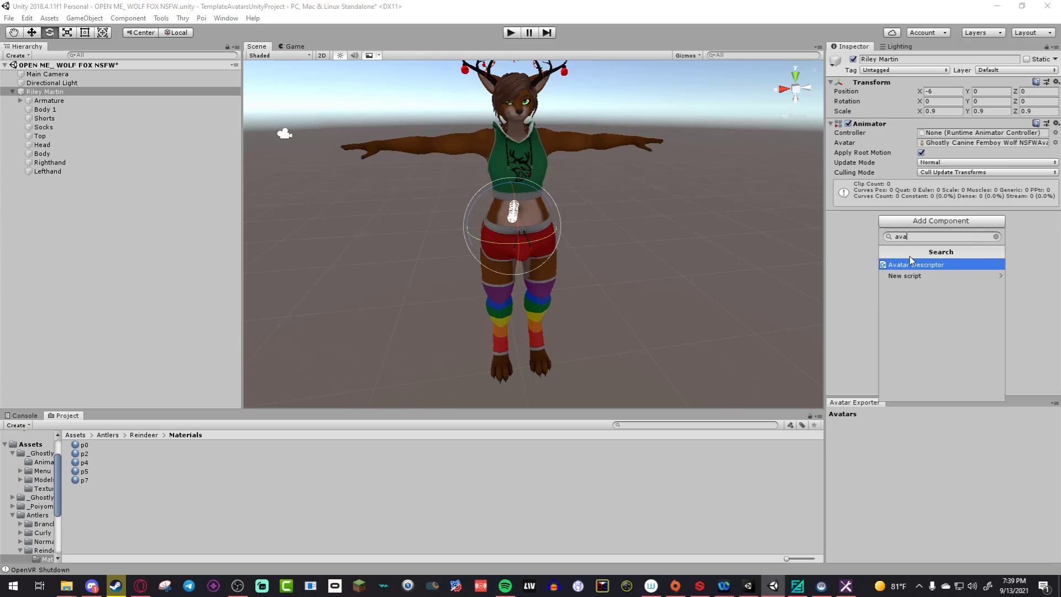
left_click(911, 263)
left_click(963, 235)
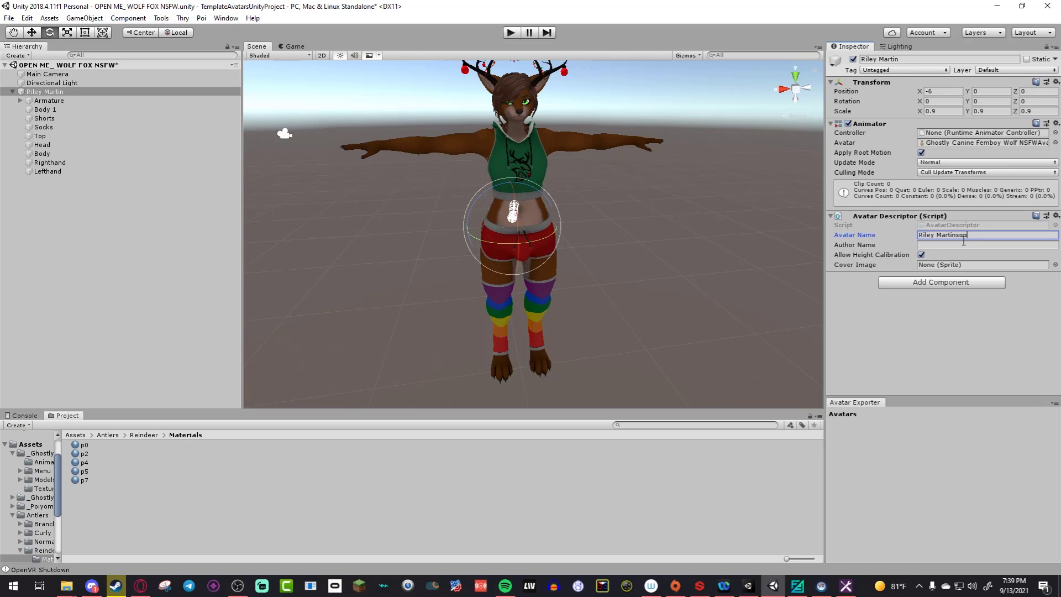
left_click(944, 245)
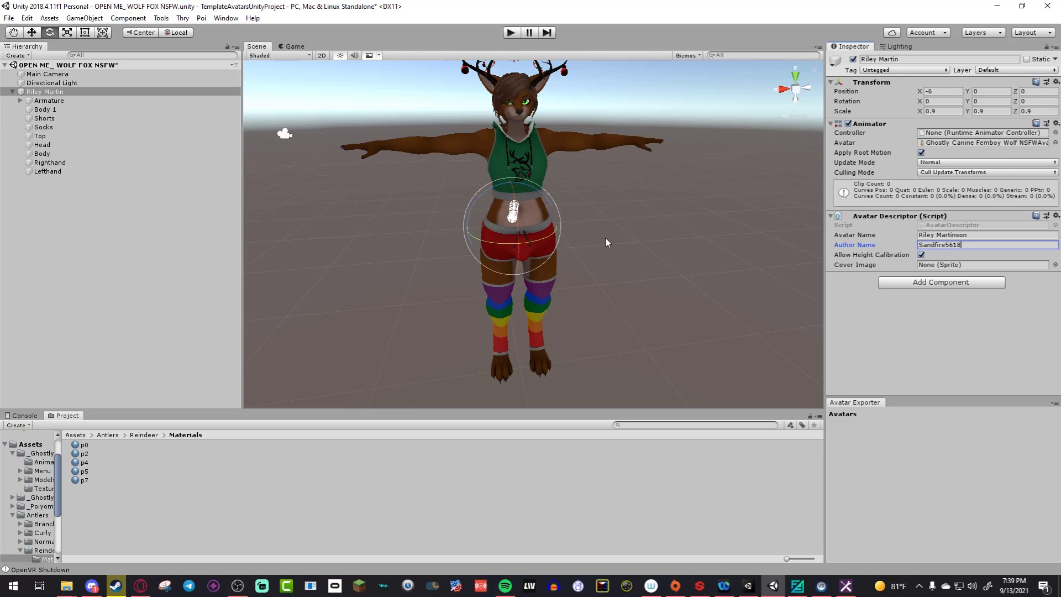
left_click_drag(615, 197, 574, 189, "alt")
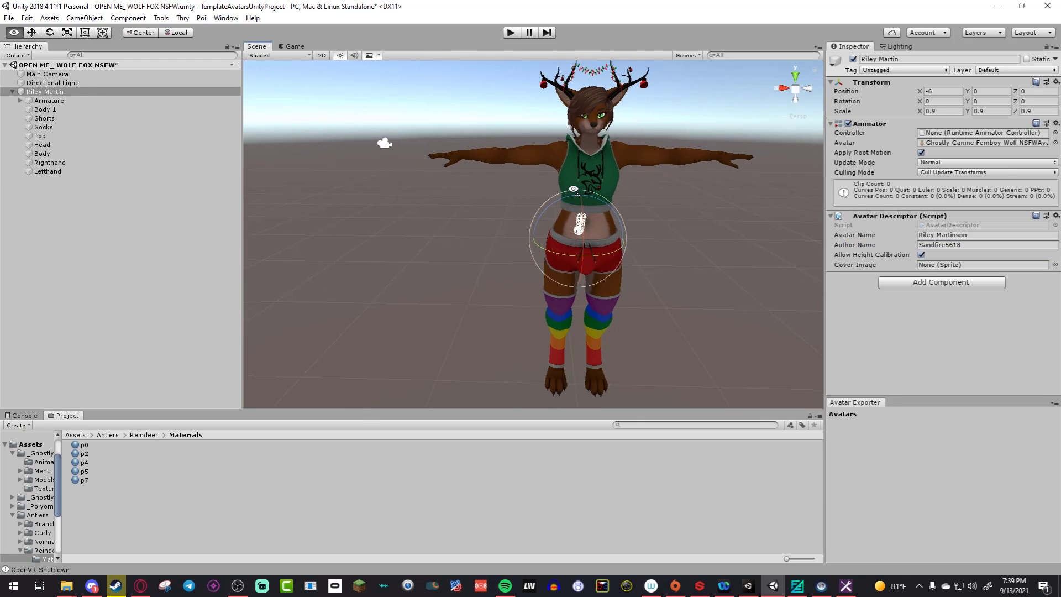
scroll(575, 191, "down", 5)
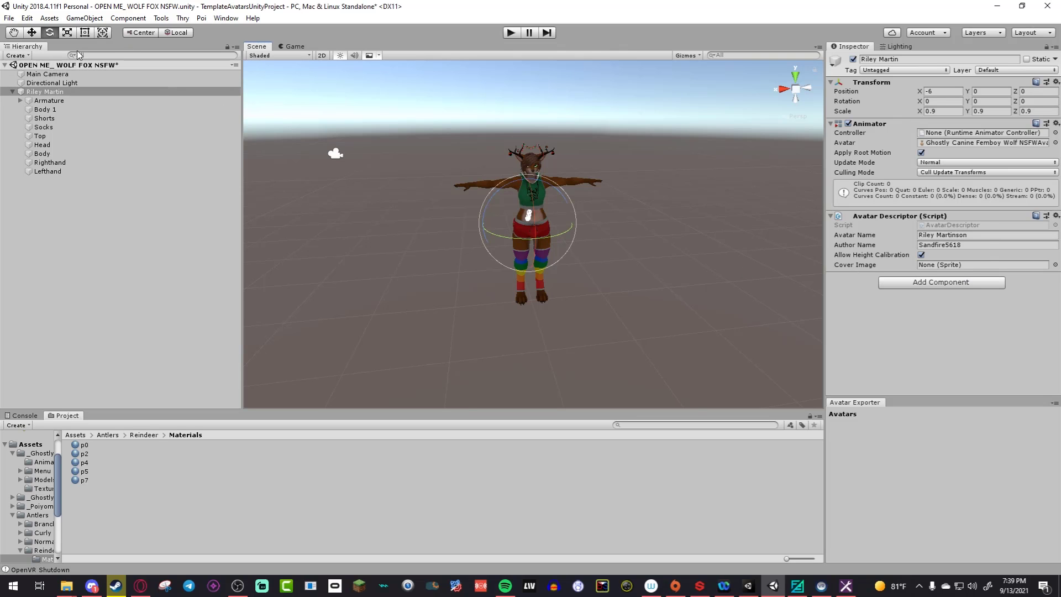
key("w")
mouse_move(610, 194)
right_mouse_down()
mouse_move(612, 152)
mouse_move(612, 191)
right_mouse_up()
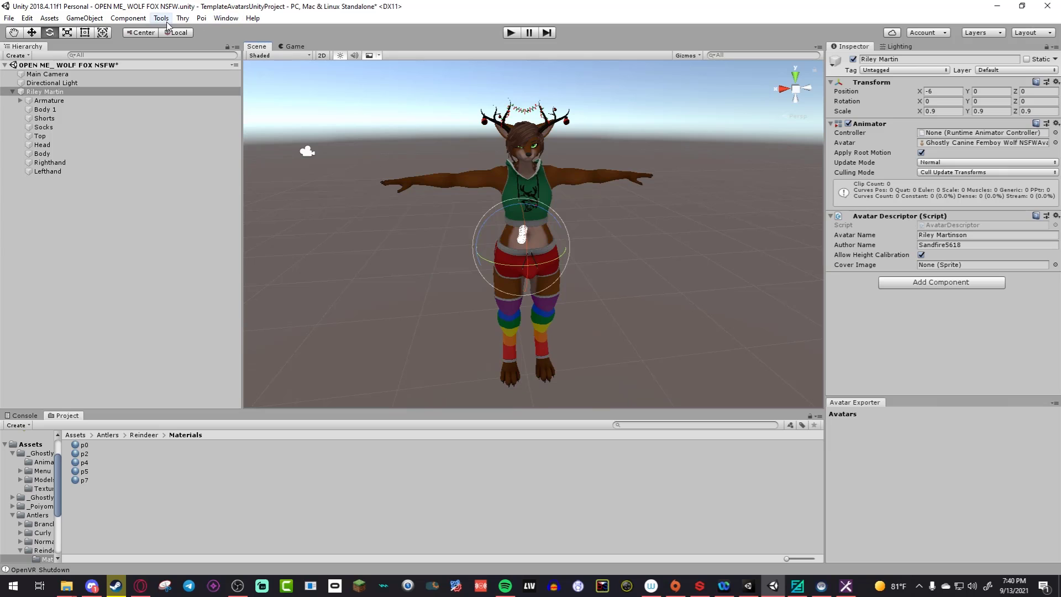
Step: Open the Avatar Exporter and start exporting the avatar to a file
left_click(225, 18)
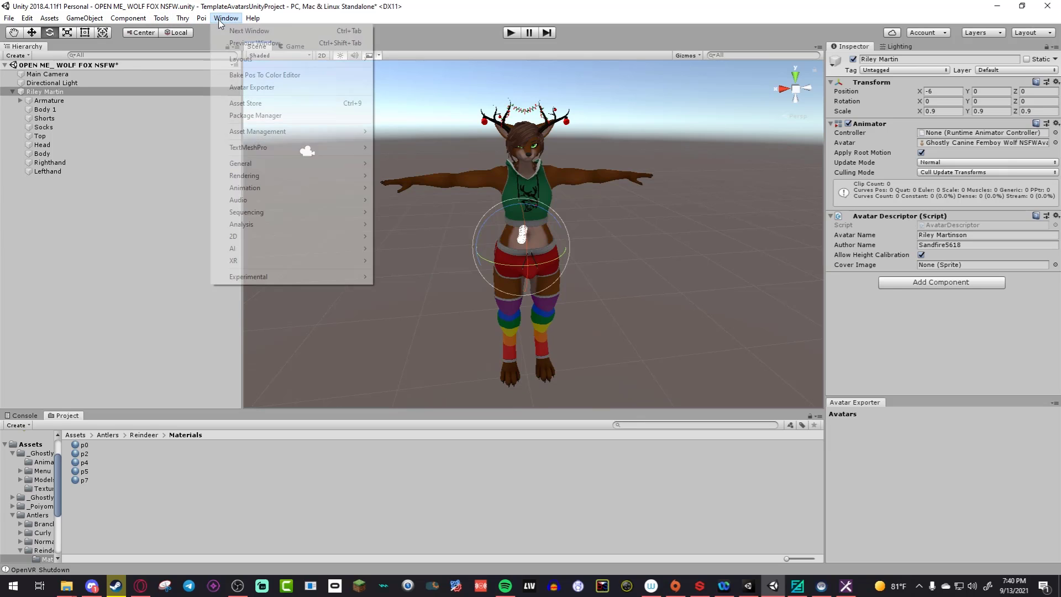
left_click(269, 89)
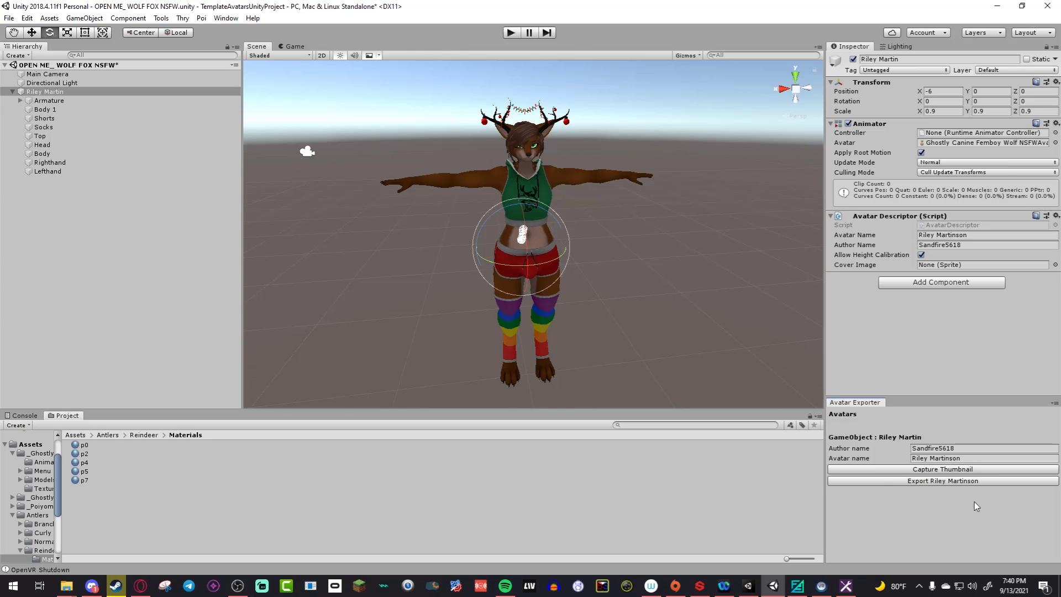
left_click(949, 483)
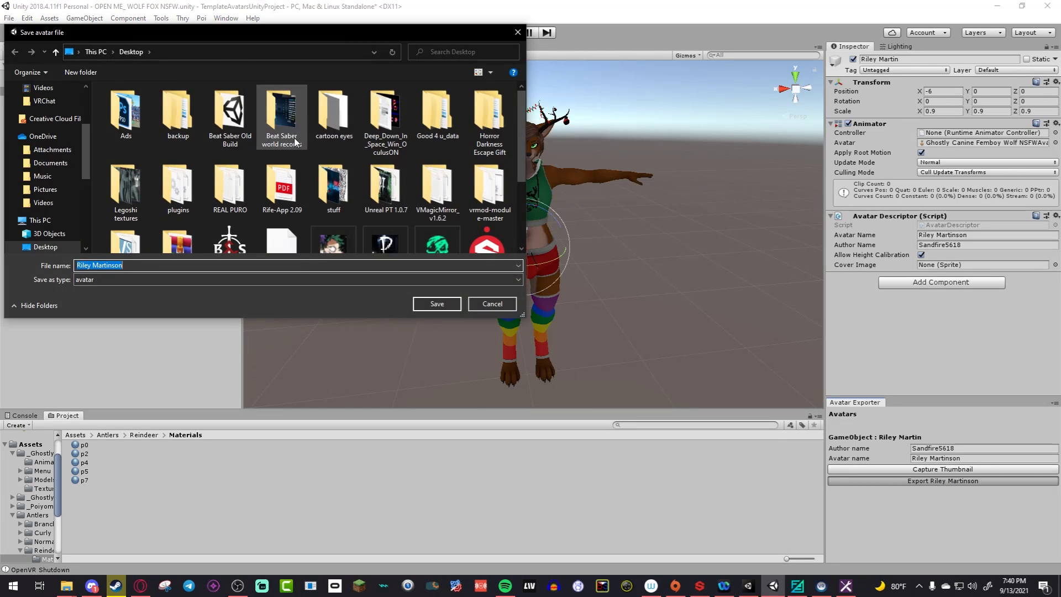
Step: Choose the TemplateAvatarsUnityProject folder, inside Desktop > stuff > Unity, as the save location for the avatar file
scroll(50, 138, "up", 3)
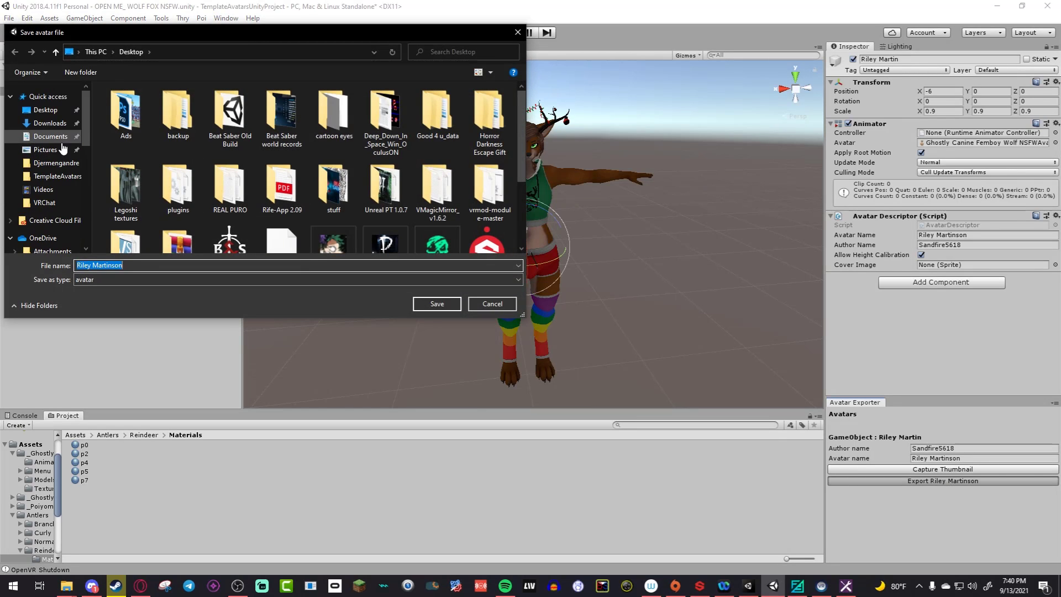
left_click(48, 96)
left_click(59, 110)
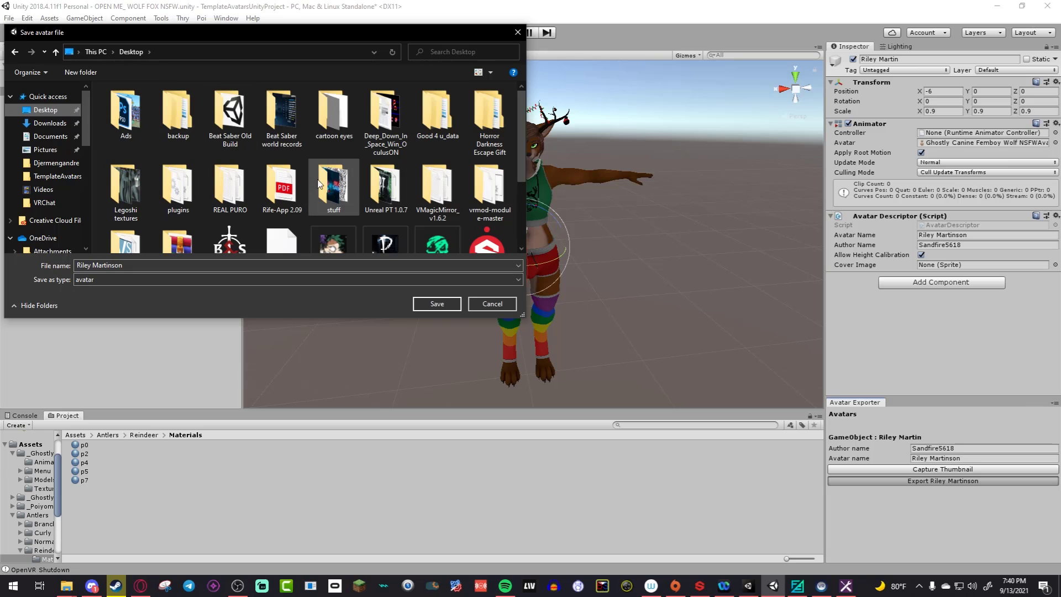
scroll(395, 187, "down", 1)
double_click(334, 142)
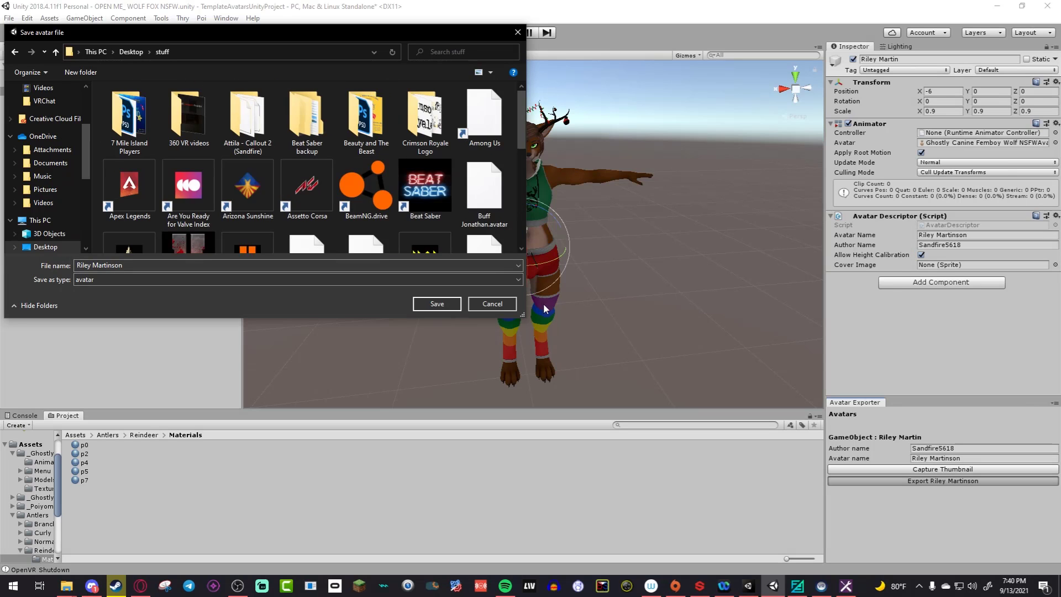
scroll(496, 236, "down", 1)
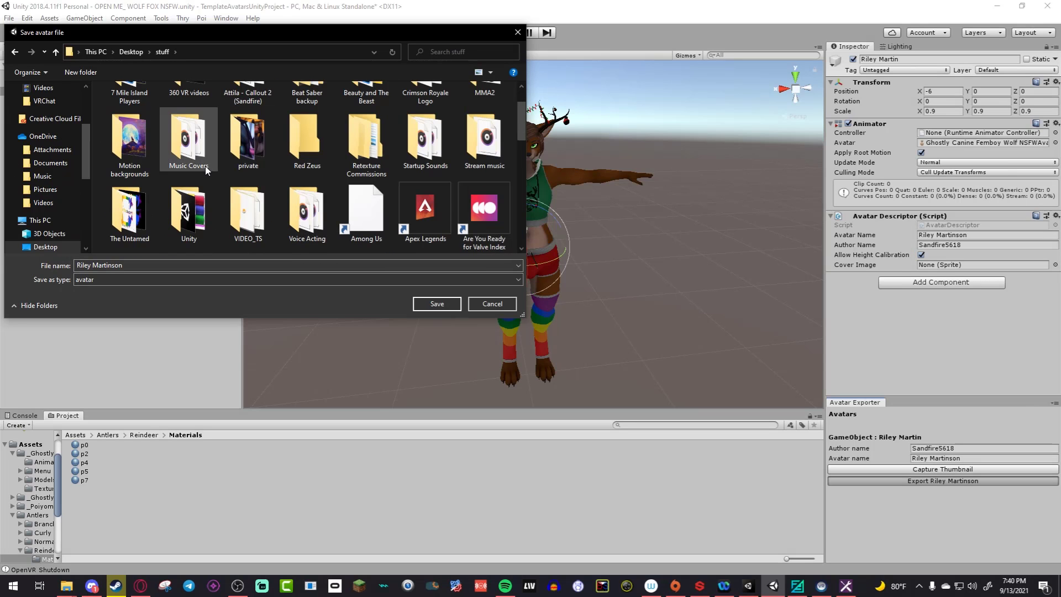
double_click(200, 210)
scroll(210, 199, "down", 2)
scroll(222, 189, "down", 4)
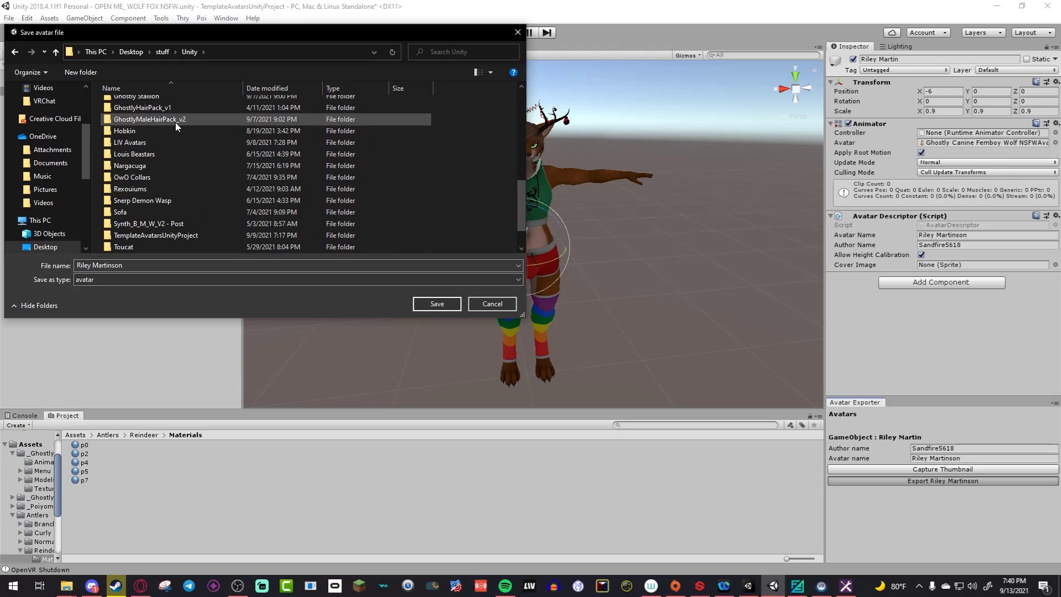
double_click(167, 200)
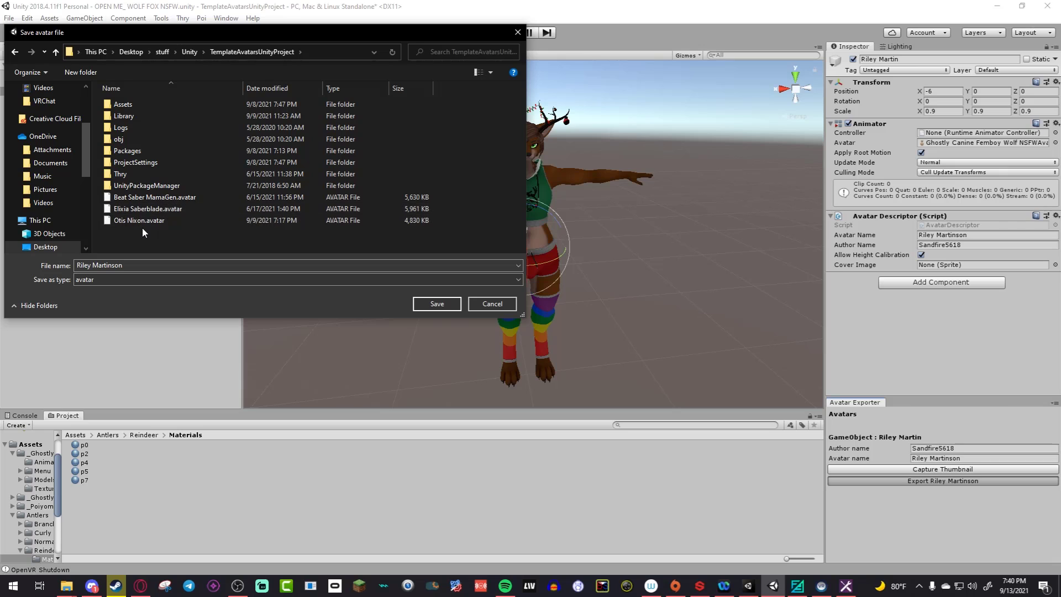
Step: Save the avatar file under its suggested name and dismiss the export message
double_click(144, 264)
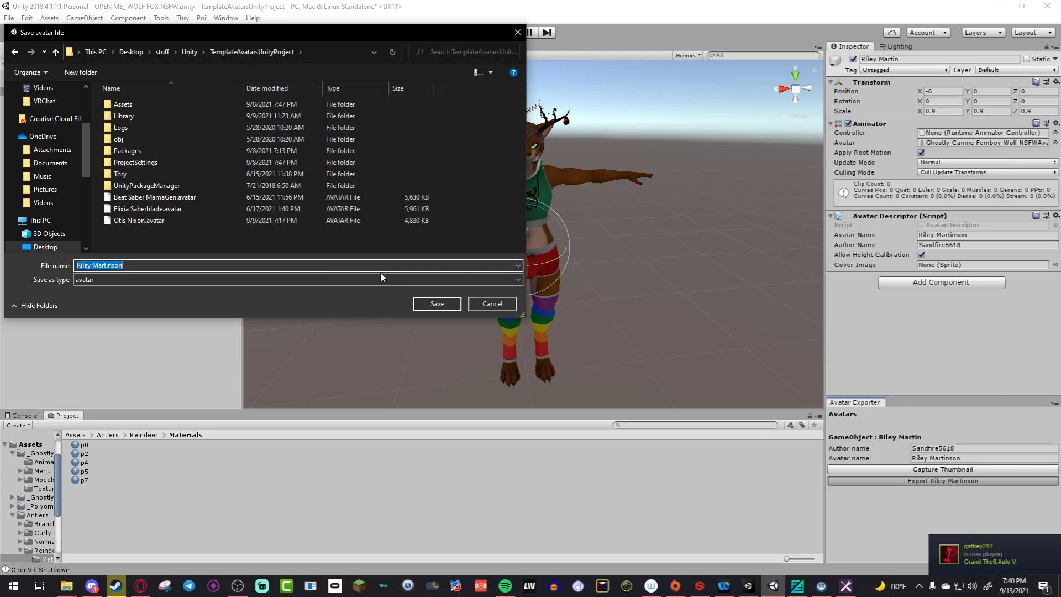
left_click(437, 304)
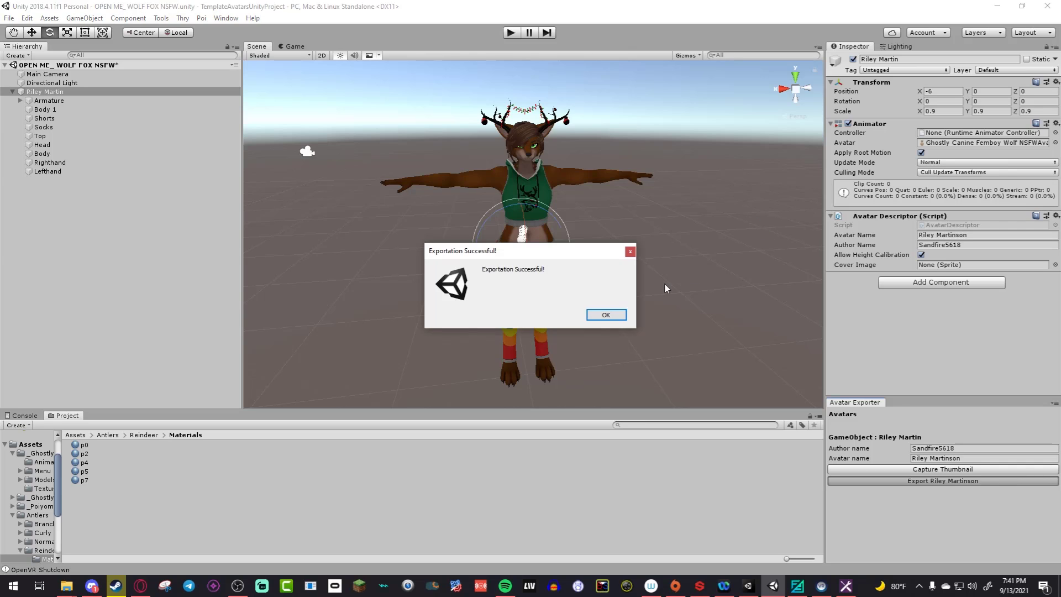
left_click(600, 318)
Step: Switch to the LIV app and launch its PCVR Capture tool
left_click(536, 588)
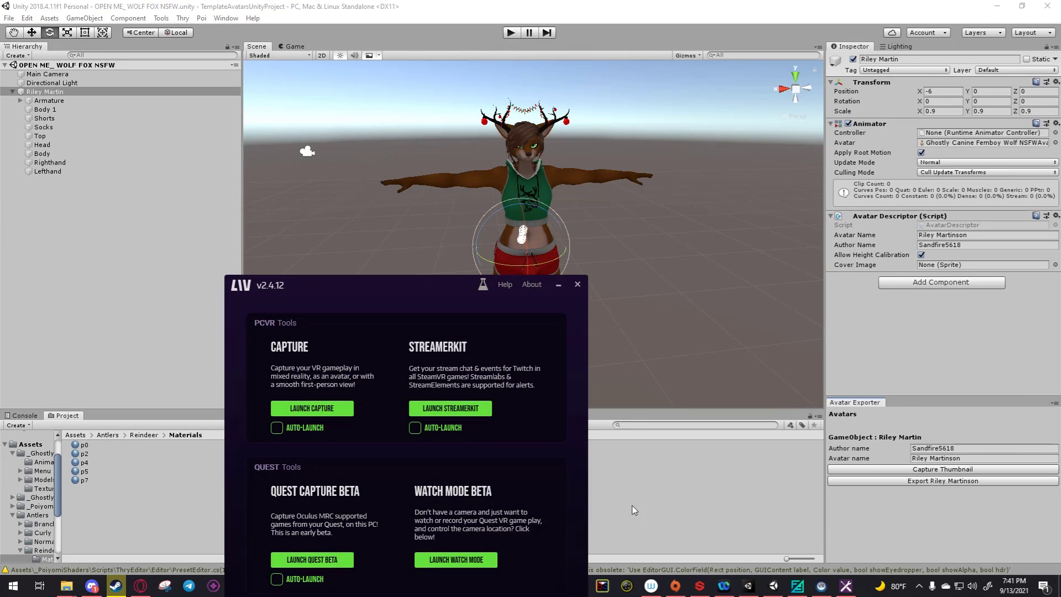
left_click(309, 408)
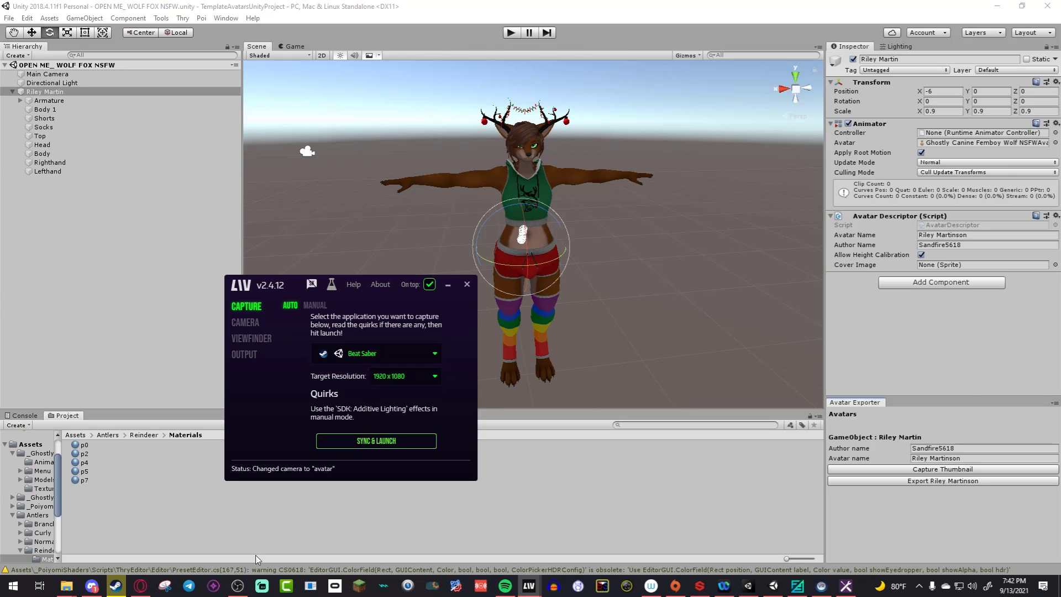
Step: Switch to the Desktop window in File Explorer, move it clear of LIV and open the TemplateAvatarsUnityProject folder
left_click(67, 593)
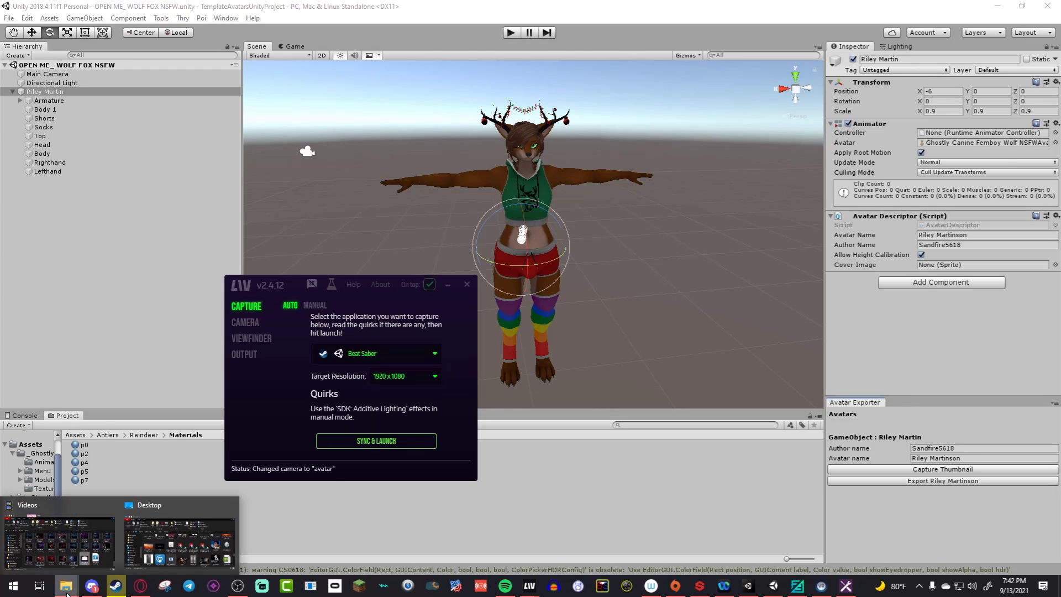
left_click(180, 542)
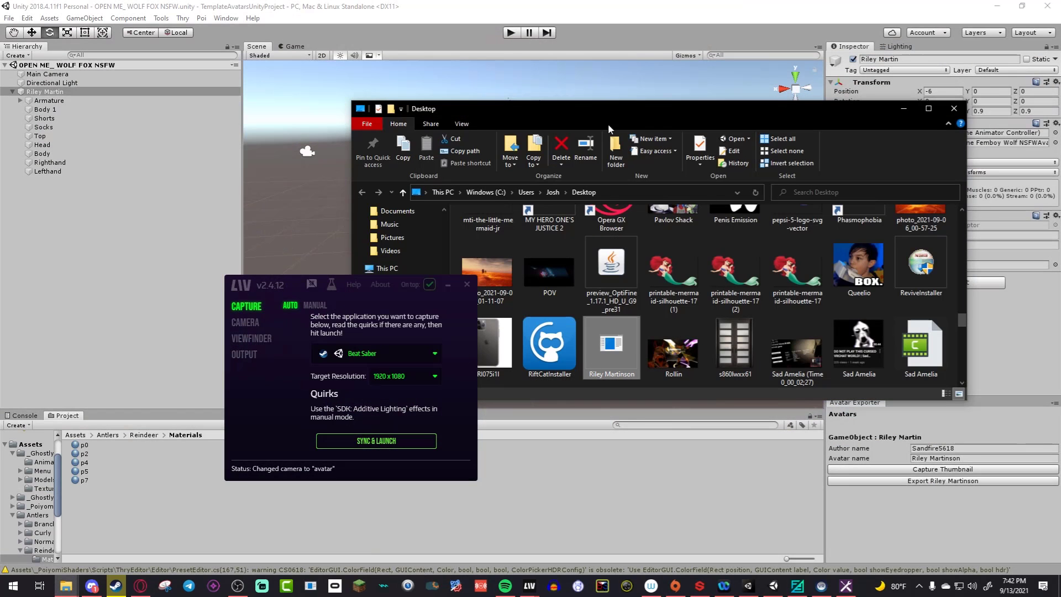
left_click_drag(608, 123, 798, 121)
scroll(591, 257, "up", 3)
left_click(590, 251)
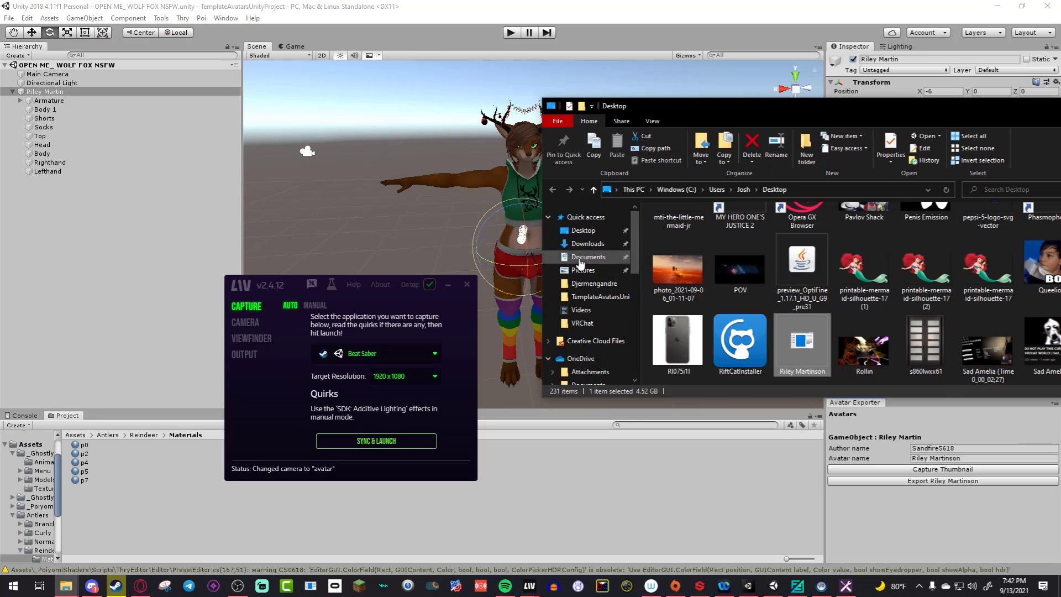
Step: Import the newly exported .avatar file from the project folder into LIV and dismiss the import message
scroll(793, 322, "down", 1)
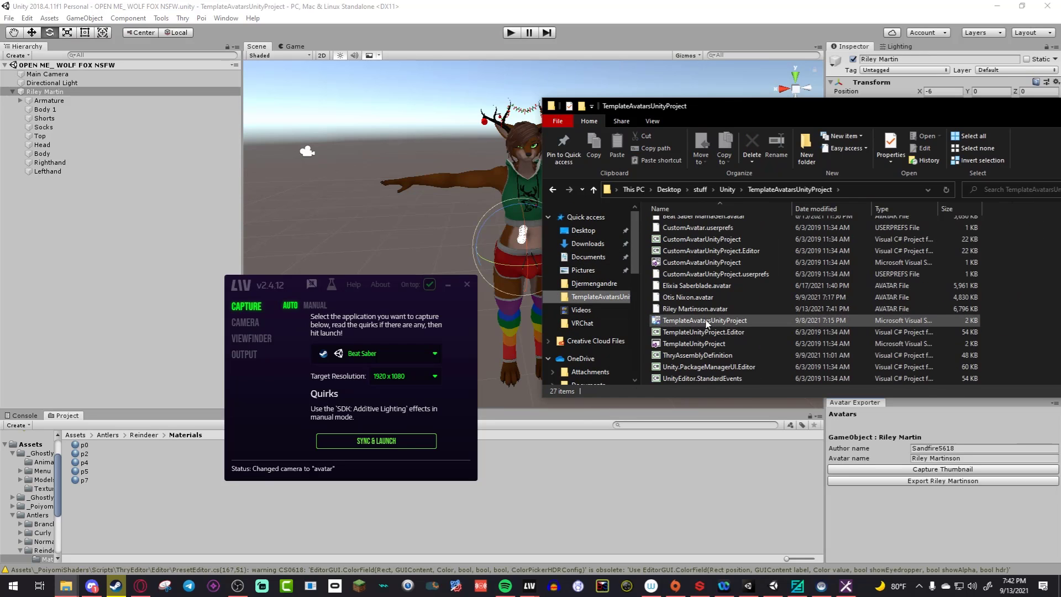
left_click_drag(688, 307, 666, 312)
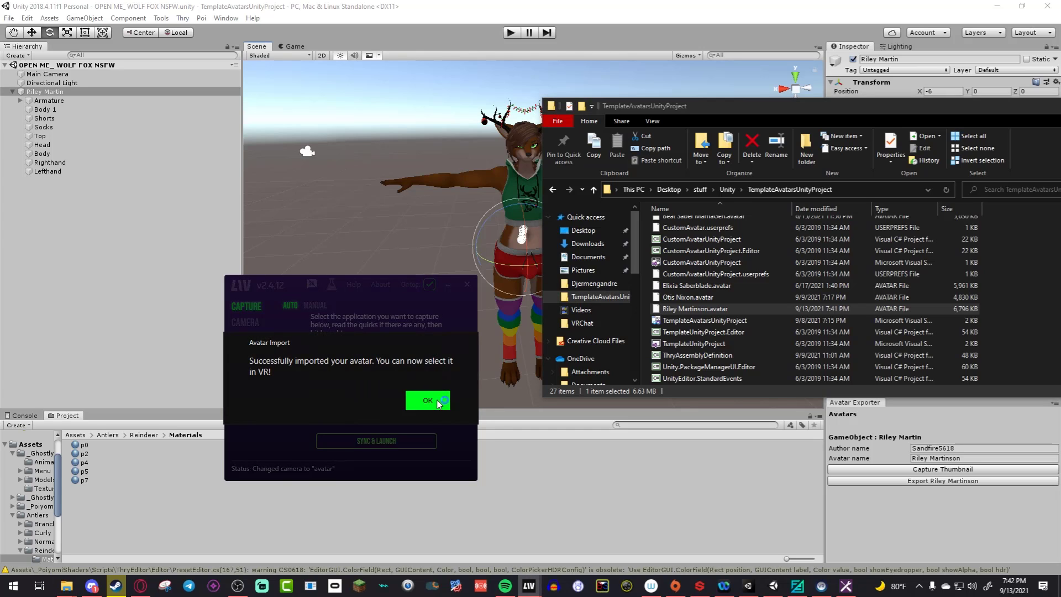
left_click(431, 402)
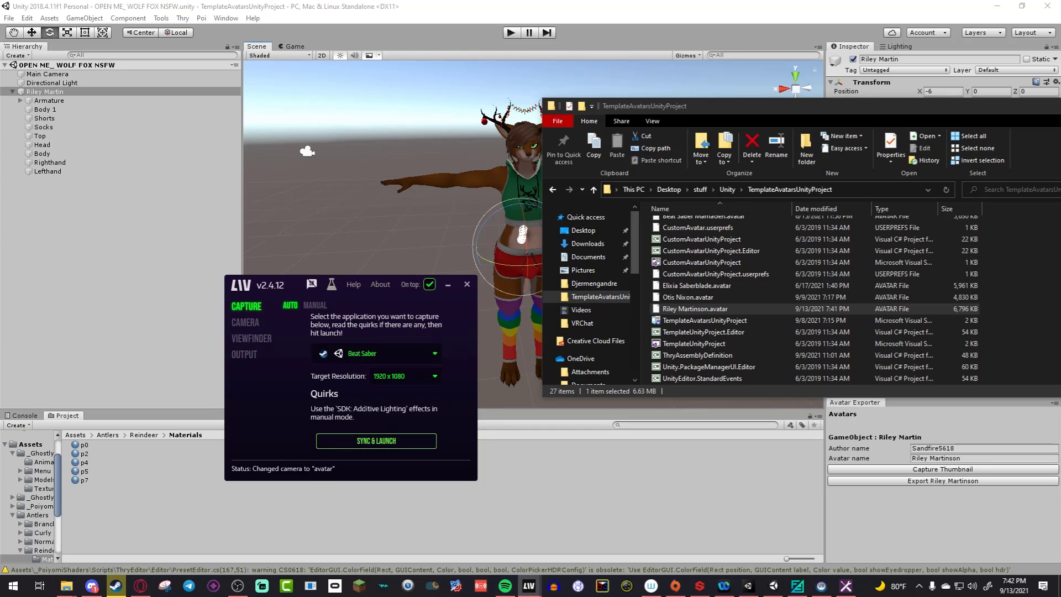